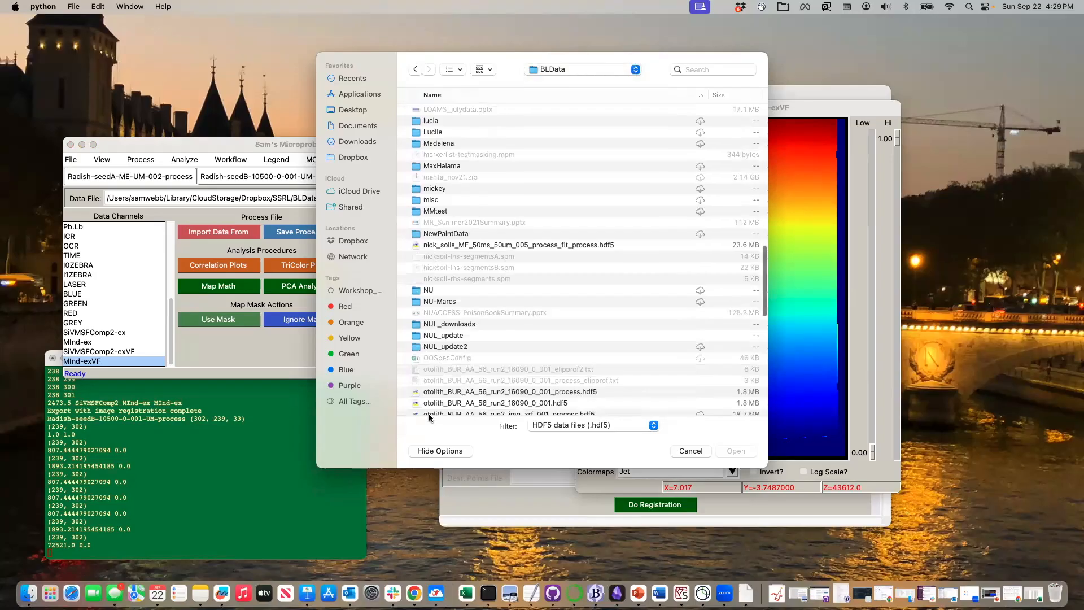
Load the Raman file BA4A-50(D)_1_2 s_532 nm_600 gr_mm_x50_25%_01_NotProcessed.txt from UM25_Data/OtherModes and display its RAMAN channel
scroll(451, 387, "down", 5)
scroll(451, 388, "down", 10)
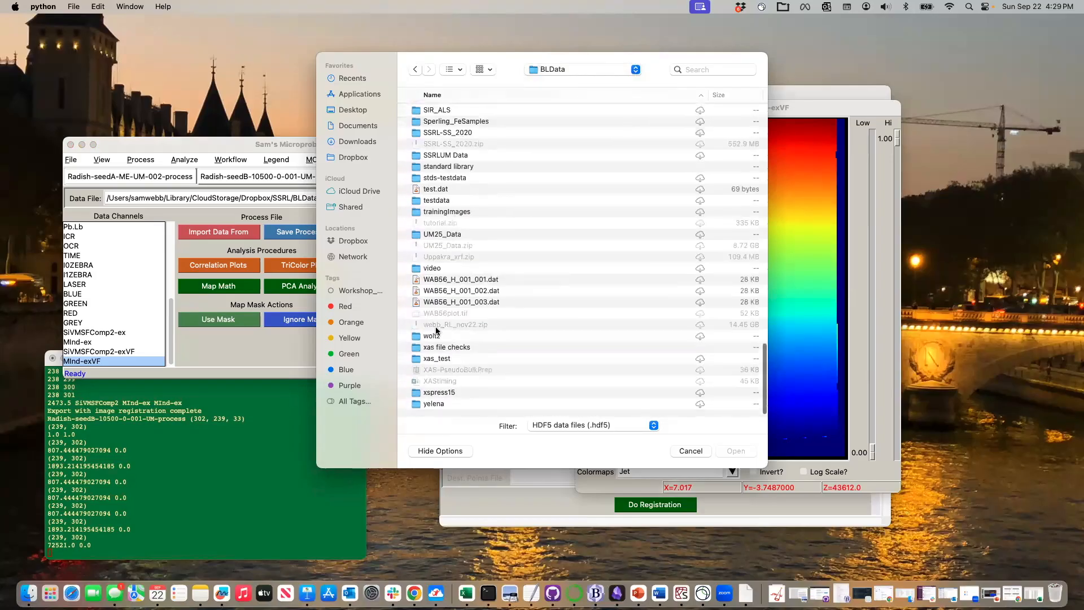
double_click(431, 234)
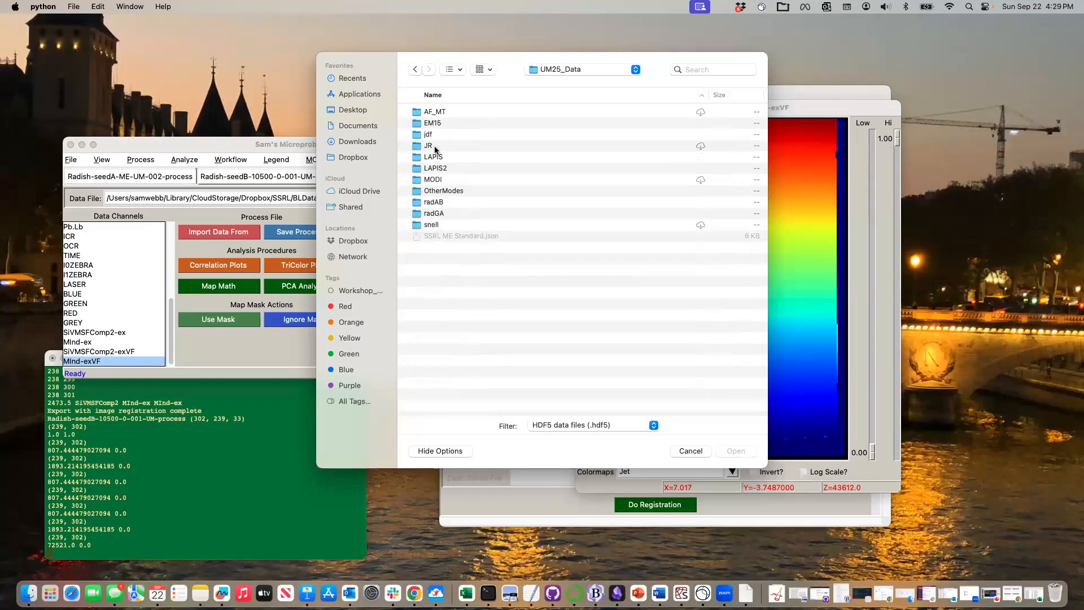
double_click(440, 190)
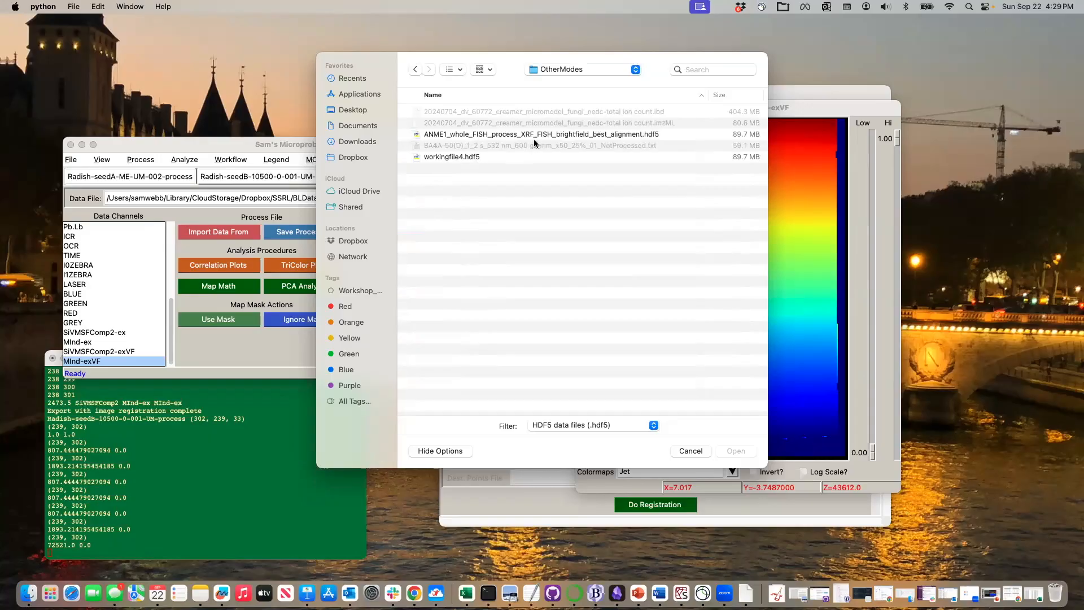
left_click(581, 424)
left_click(560, 487)
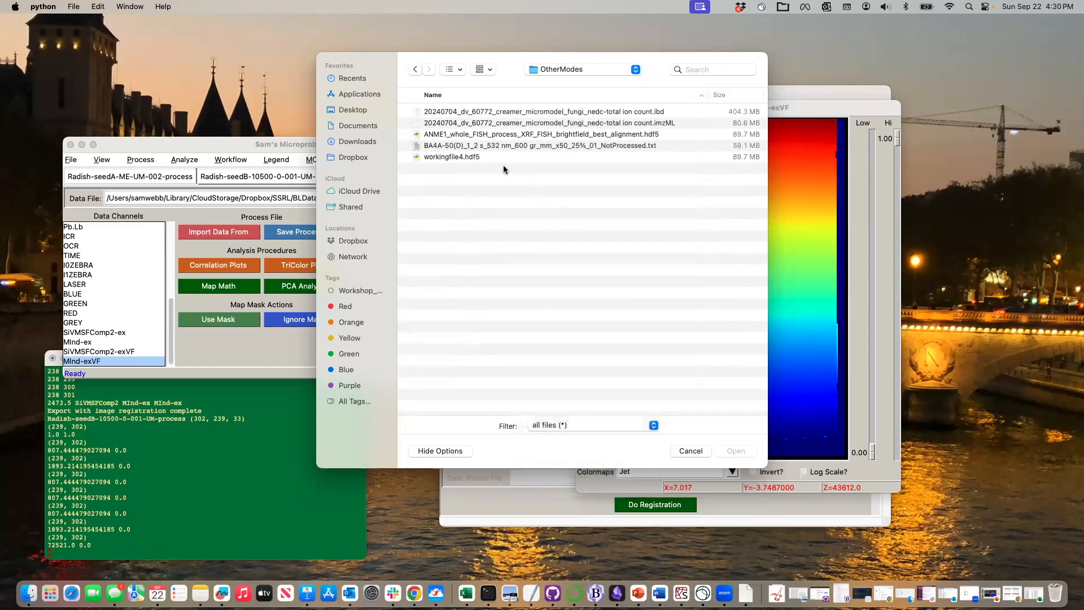
left_click(470, 148)
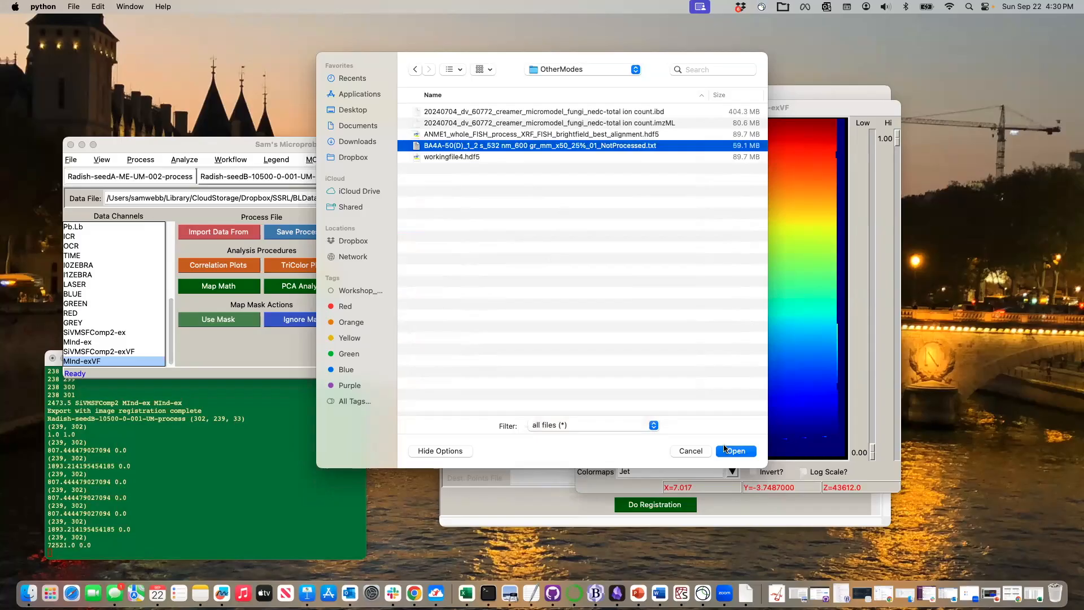
left_click(726, 449)
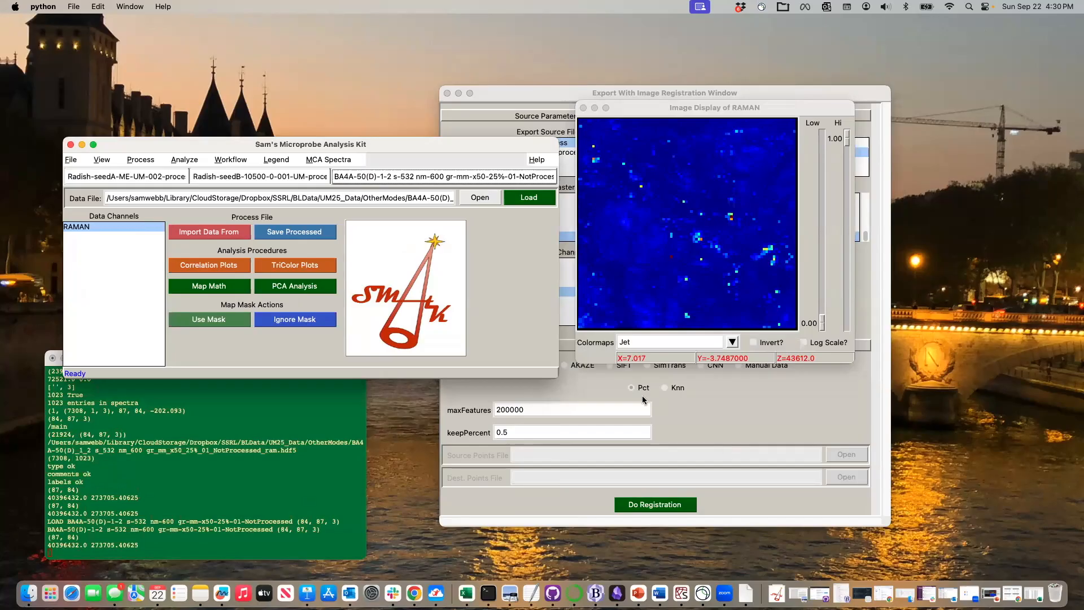
left_click(124, 231)
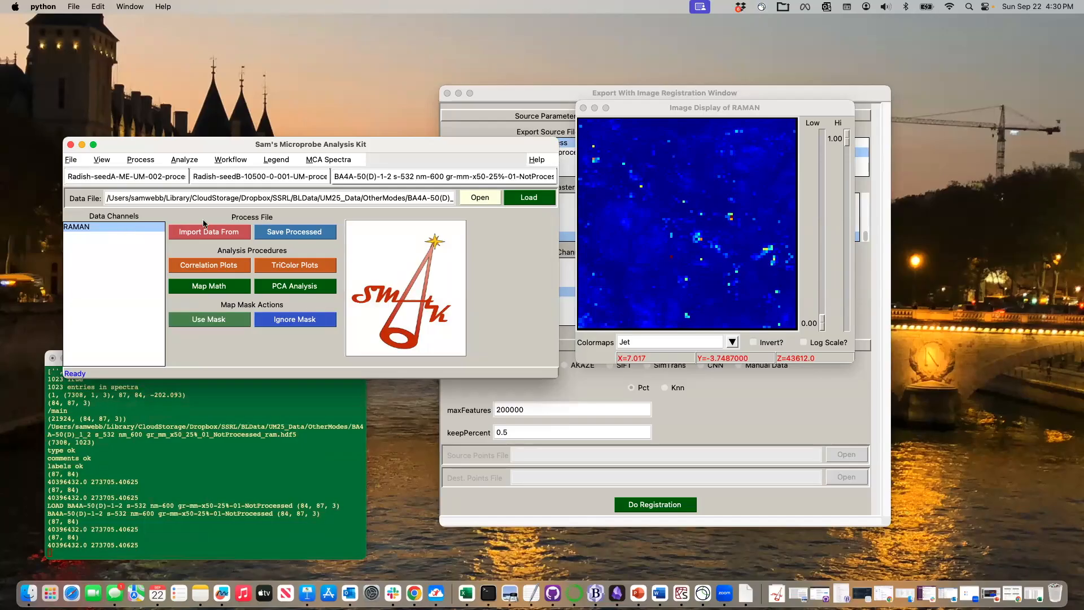
Define BA4A-50(D)_1_2 s_532 nm_600 gr_mm_x50_25%_01_NotProcessed_ram.hdf5 as the MCA file for the Raman map
left_click(326, 160)
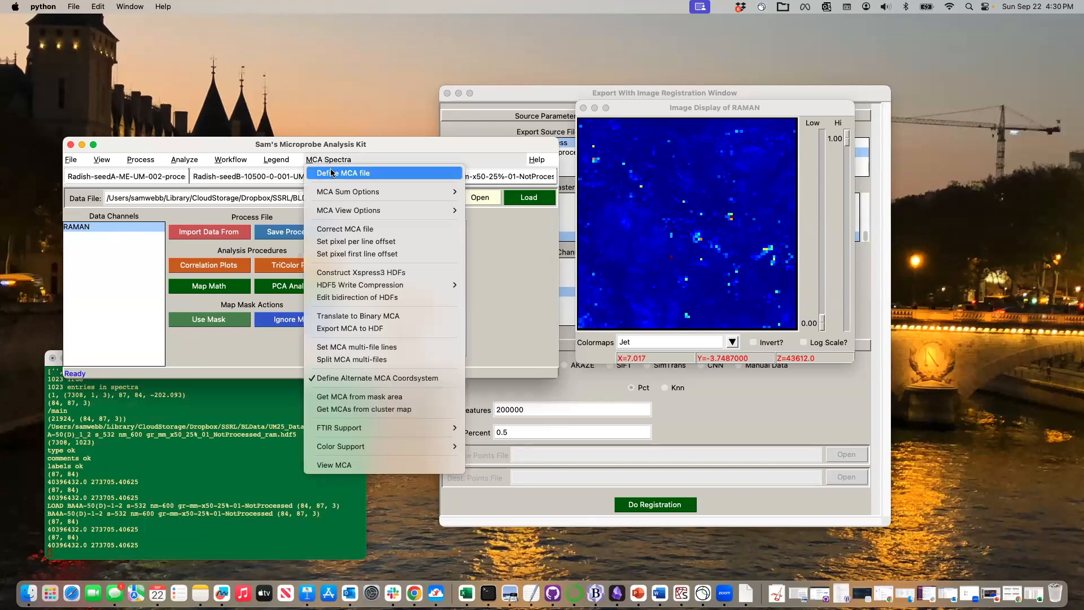
left_click(331, 174)
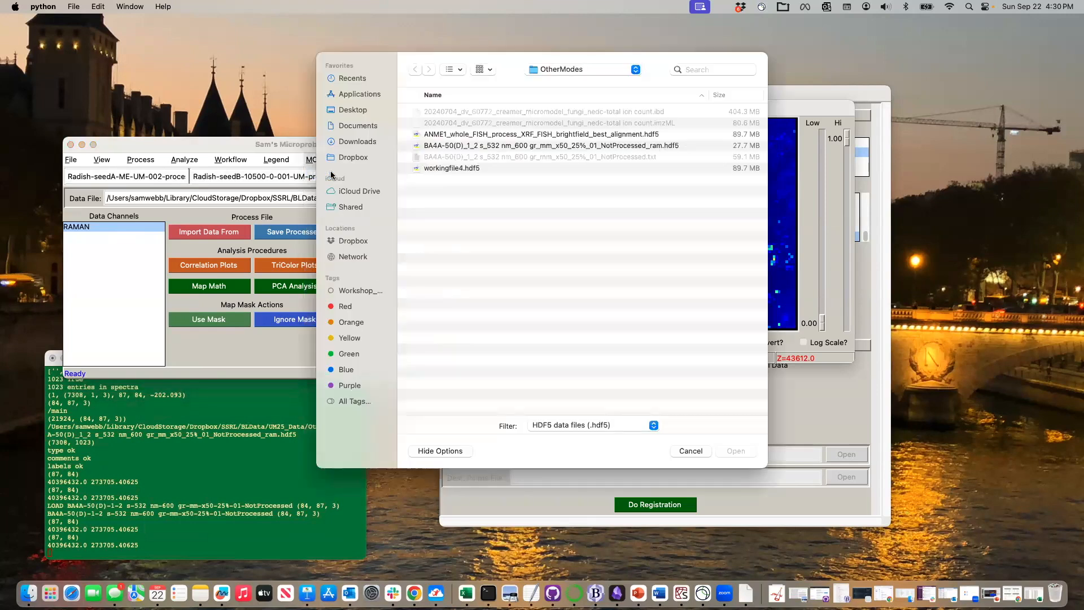
left_click(641, 148)
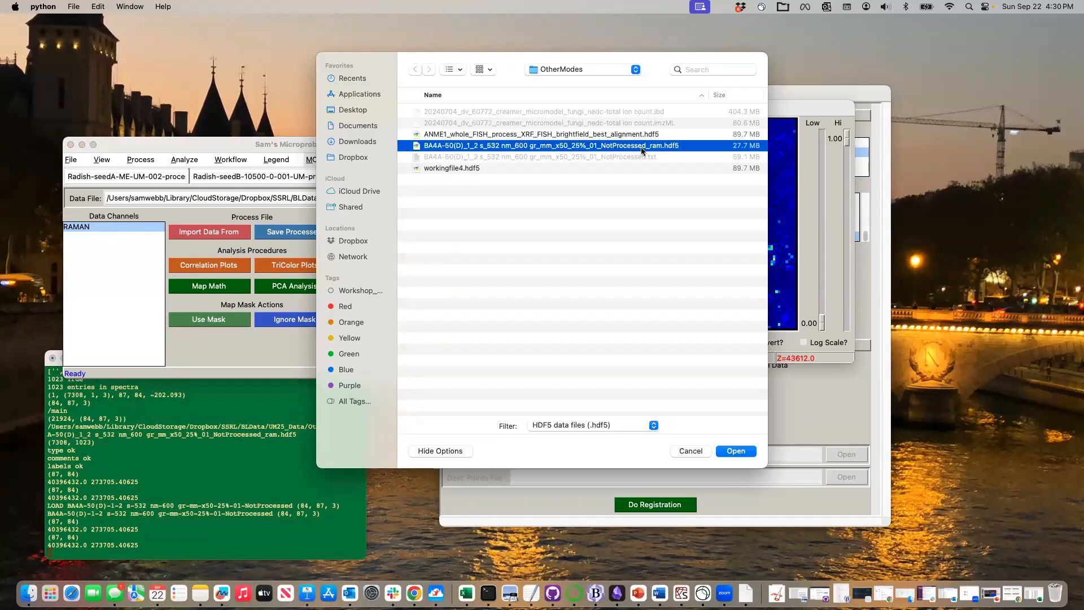
left_click(731, 451)
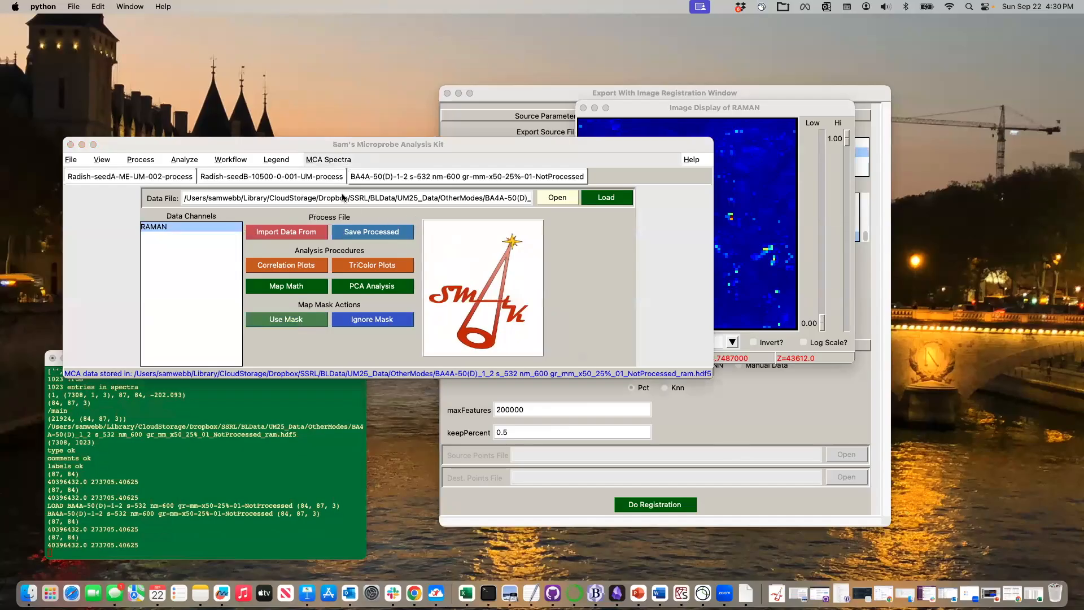
Turn off the alternate MCA coordinate system and set the MCA view to Spectrum, using the values in the MCA data file
left_click(328, 162)
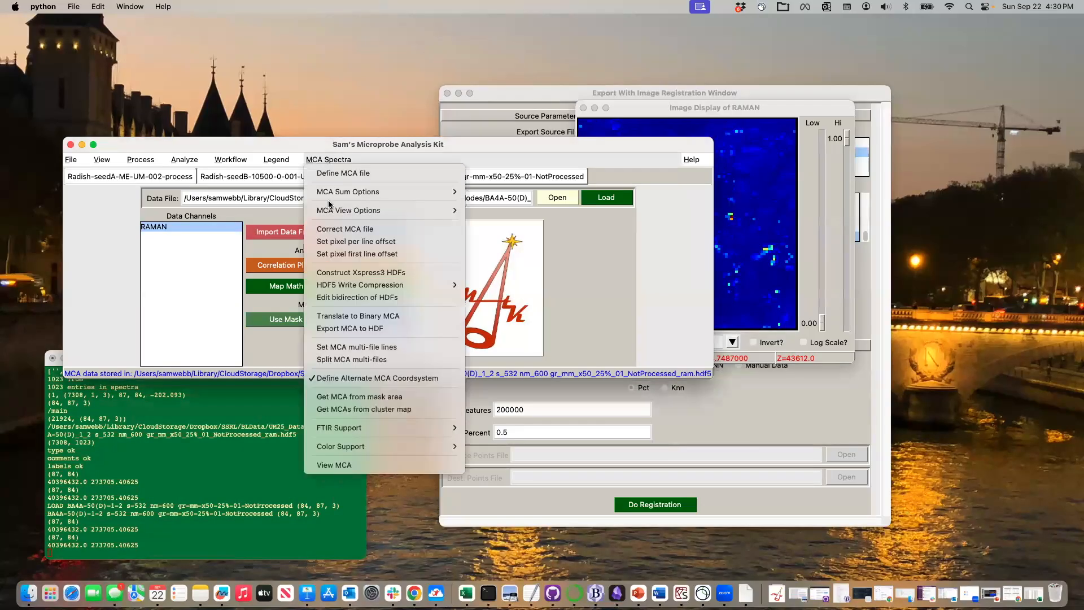
left_click(348, 377)
left_click(330, 162)
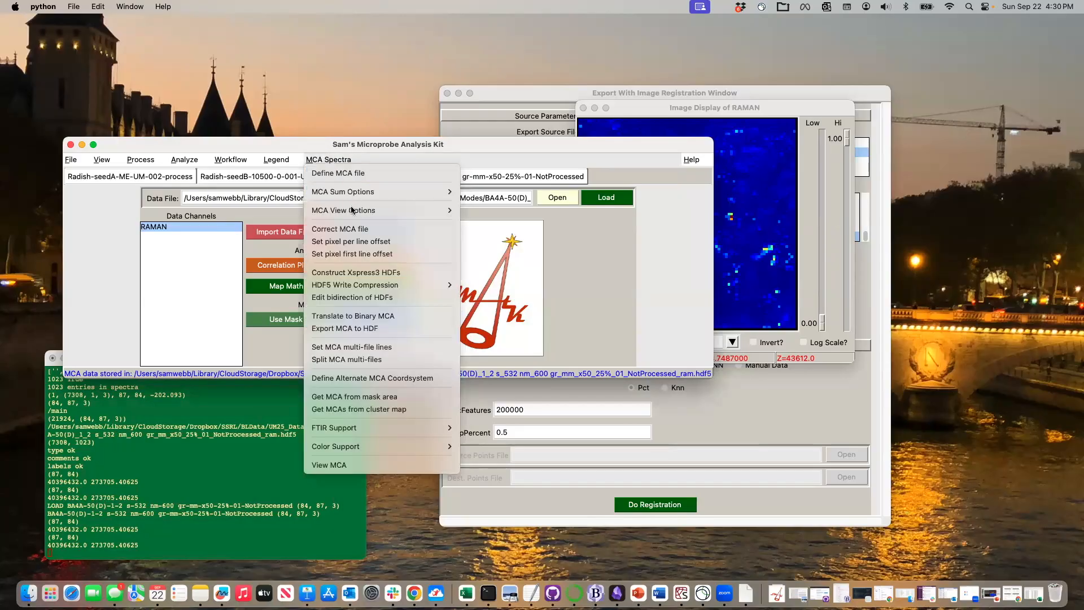
mouse_move(354, 211)
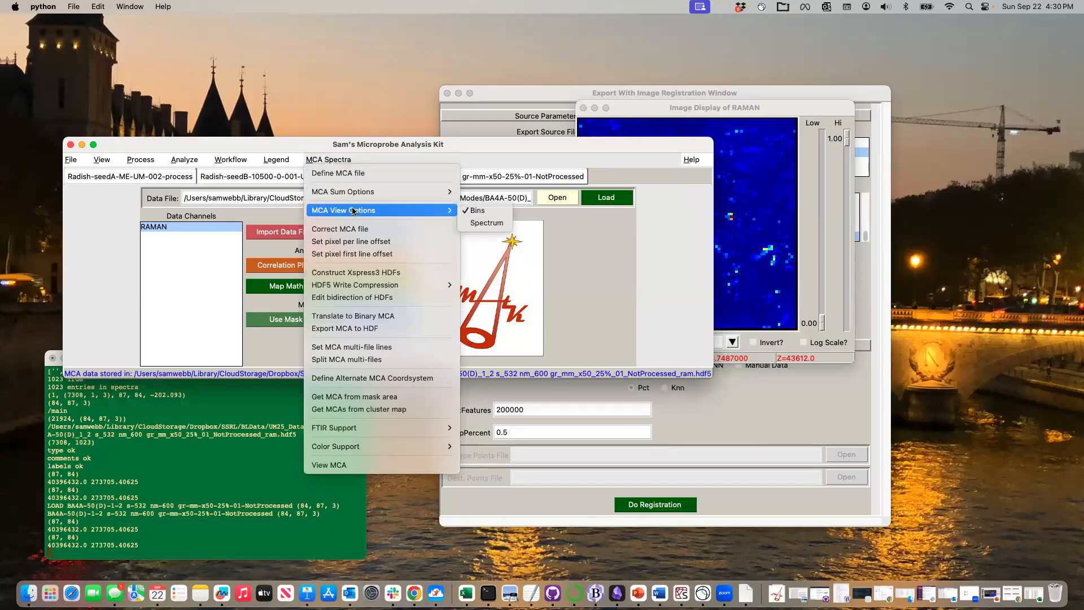
left_click(502, 226)
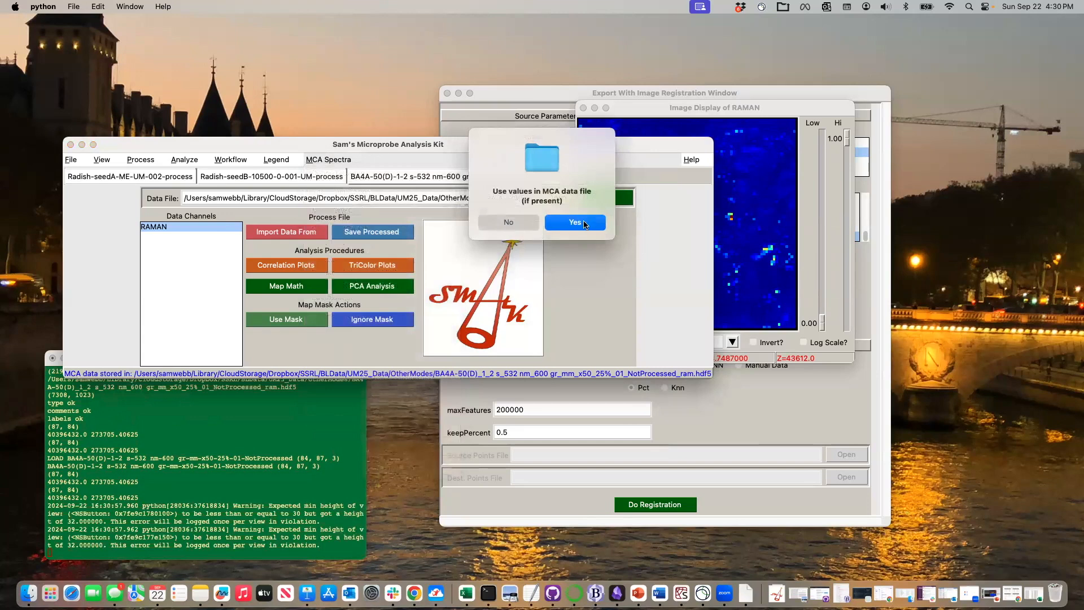
left_click(587, 223)
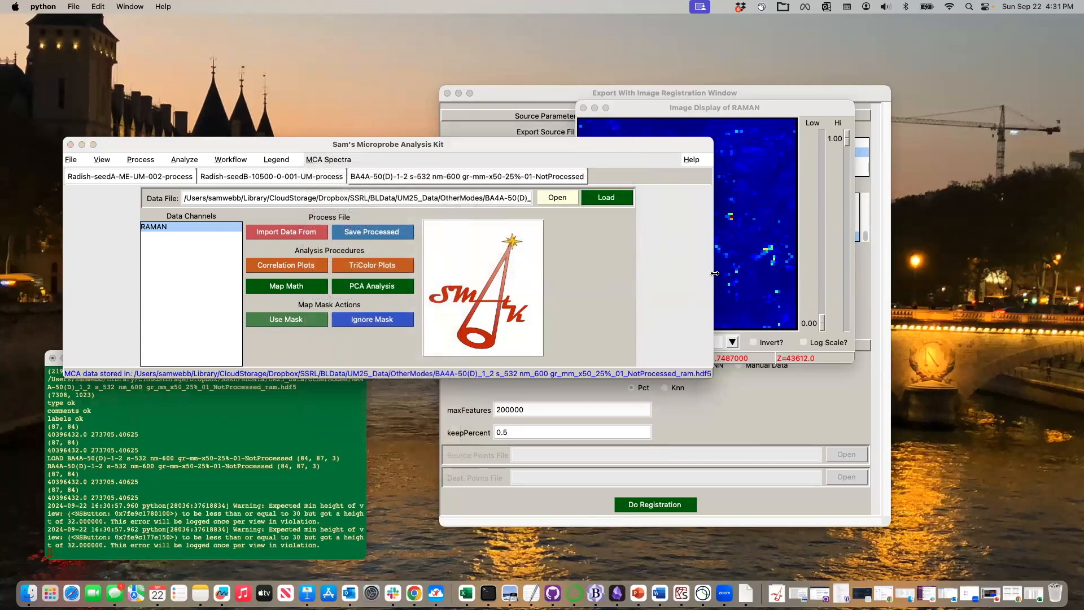
View the MCA spectrum of a bright pixel in the RAMAN map and move its window clear of the main window
left_click(328, 162)
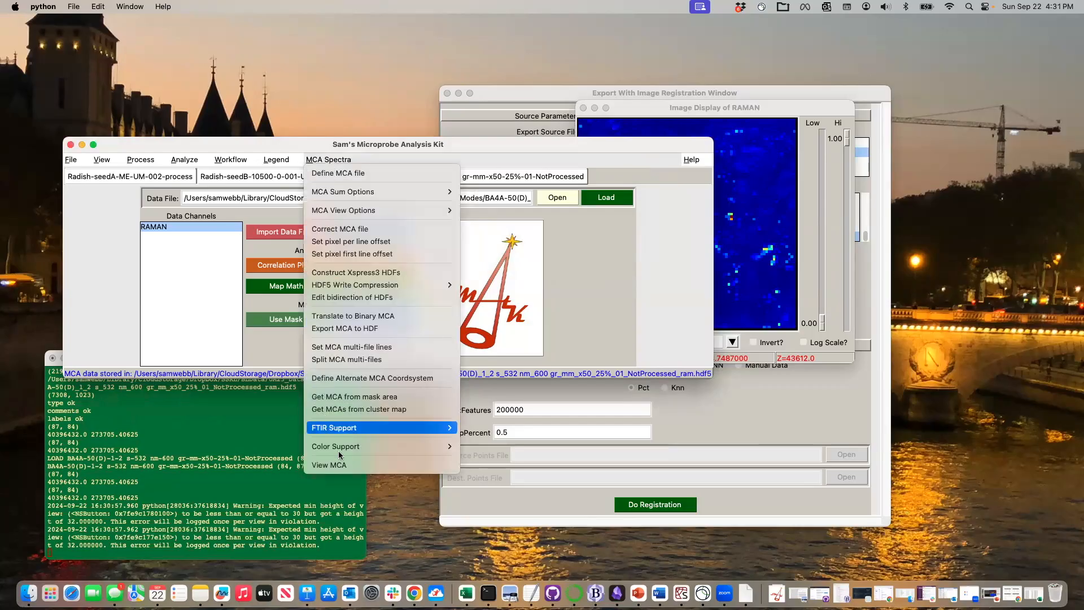
left_click(345, 470)
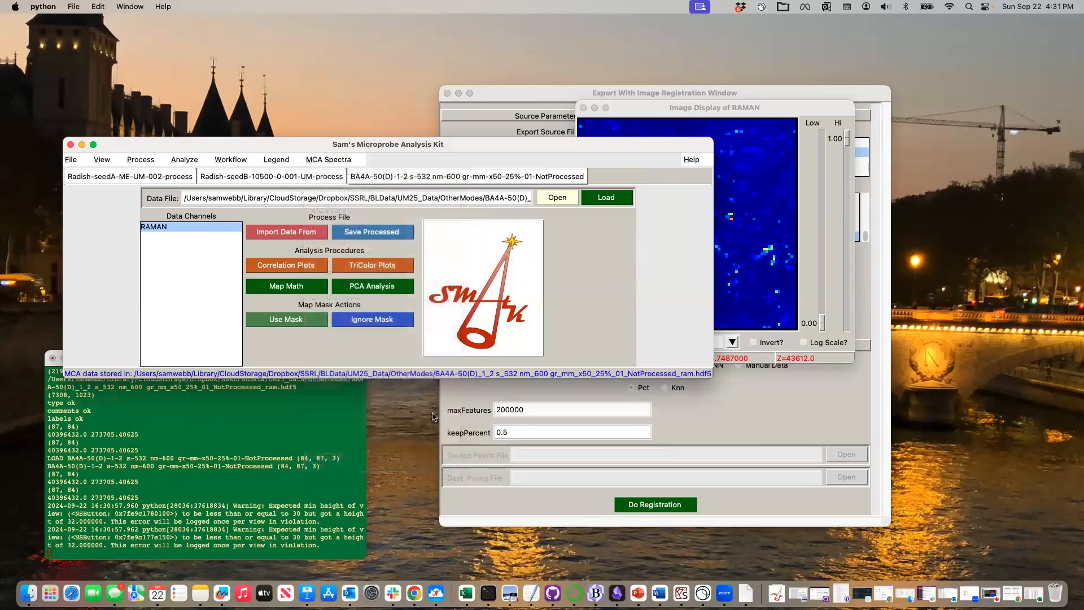
left_click(728, 290)
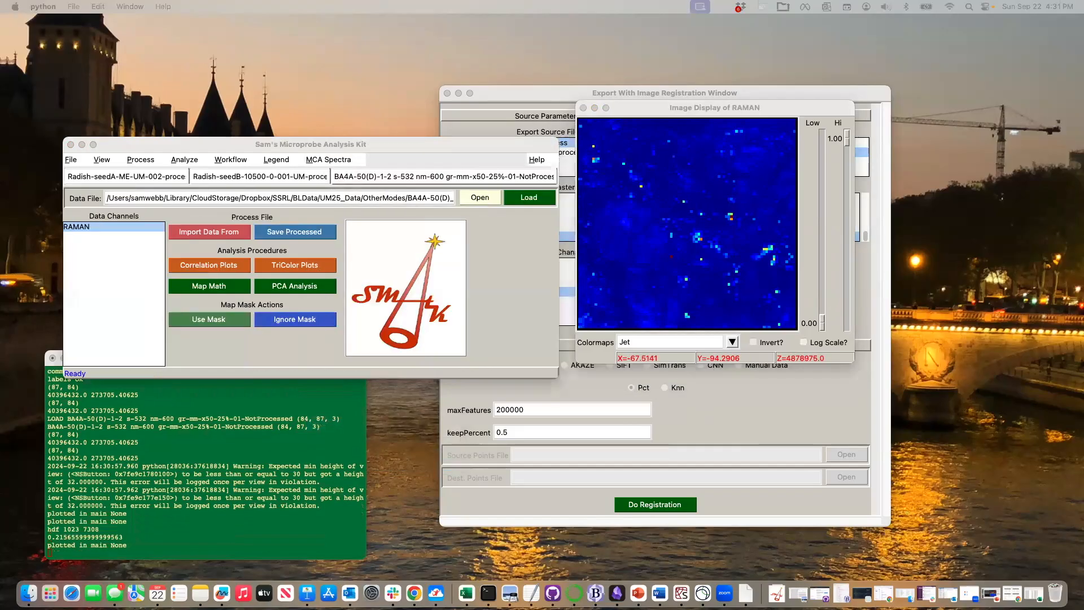
left_click_drag(543, 579, 877, 246)
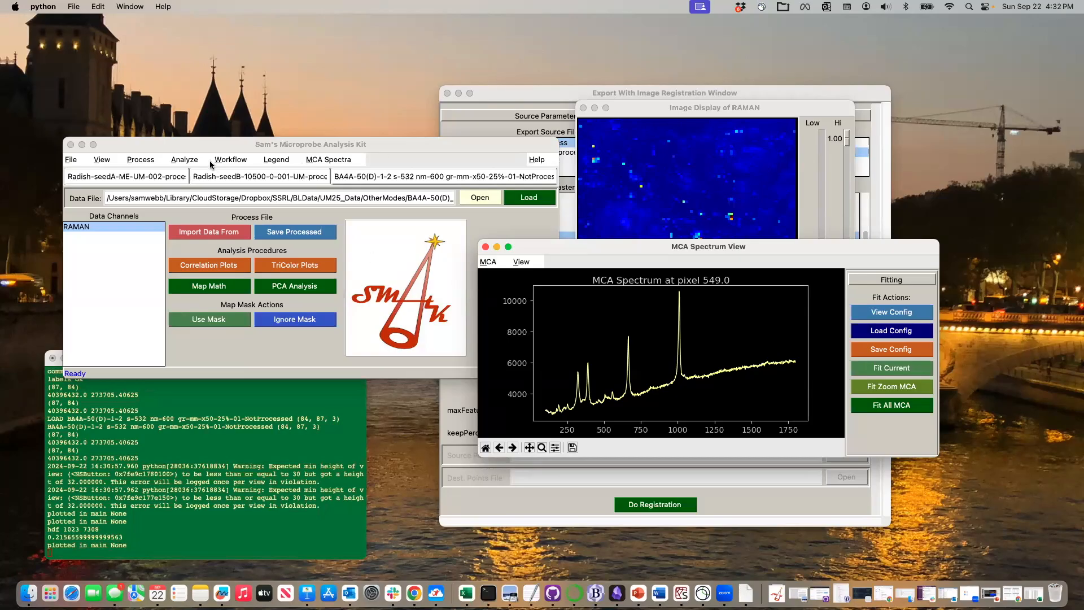
Open PCA Analysis on MCAs for the Raman data and reposition its window
left_click(228, 161)
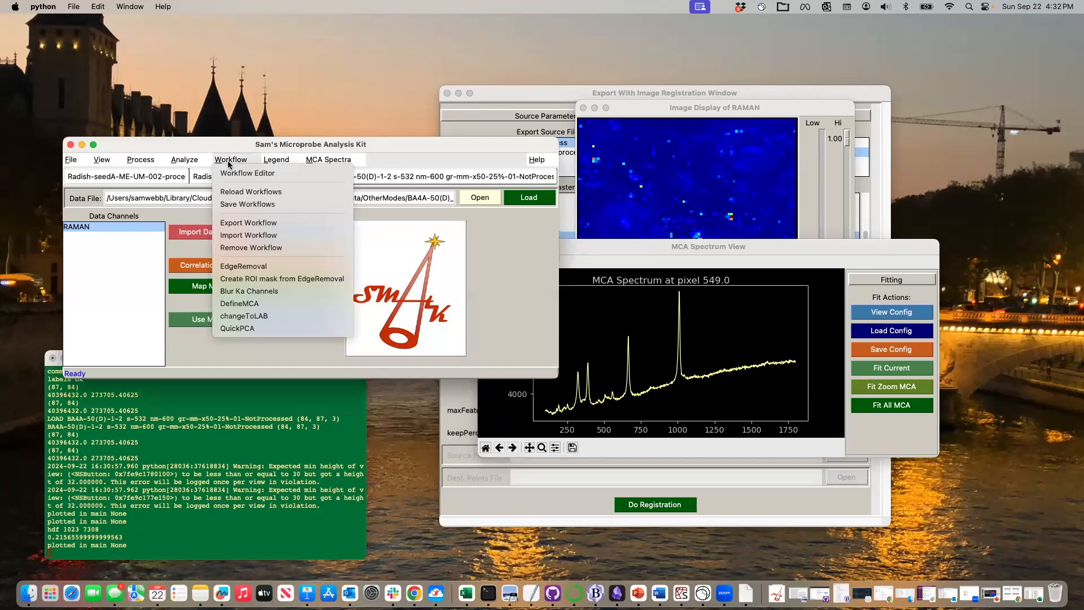
left_click(193, 161)
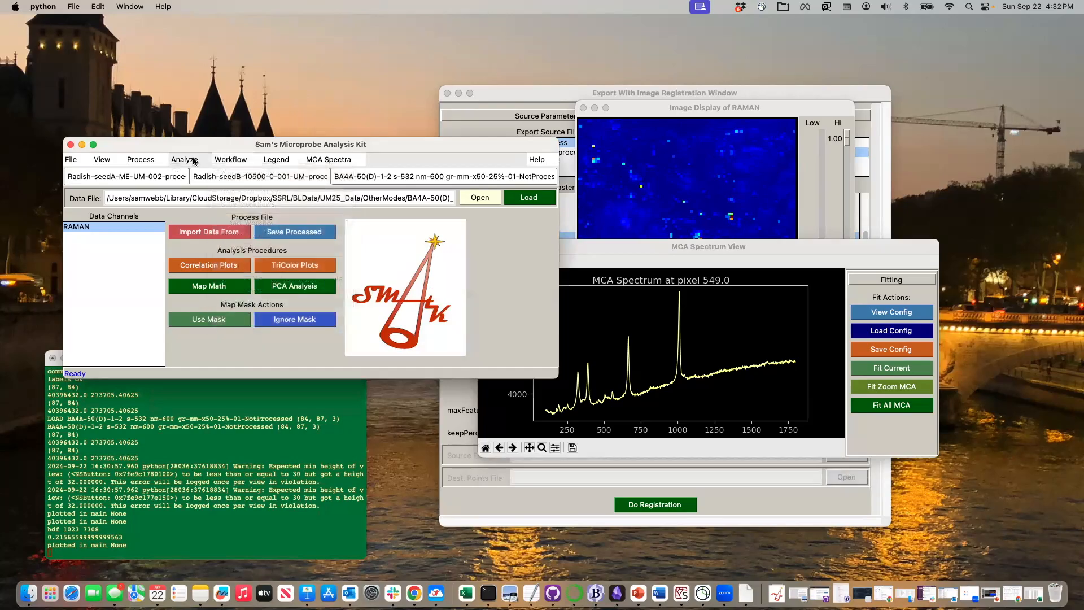
left_click(193, 161)
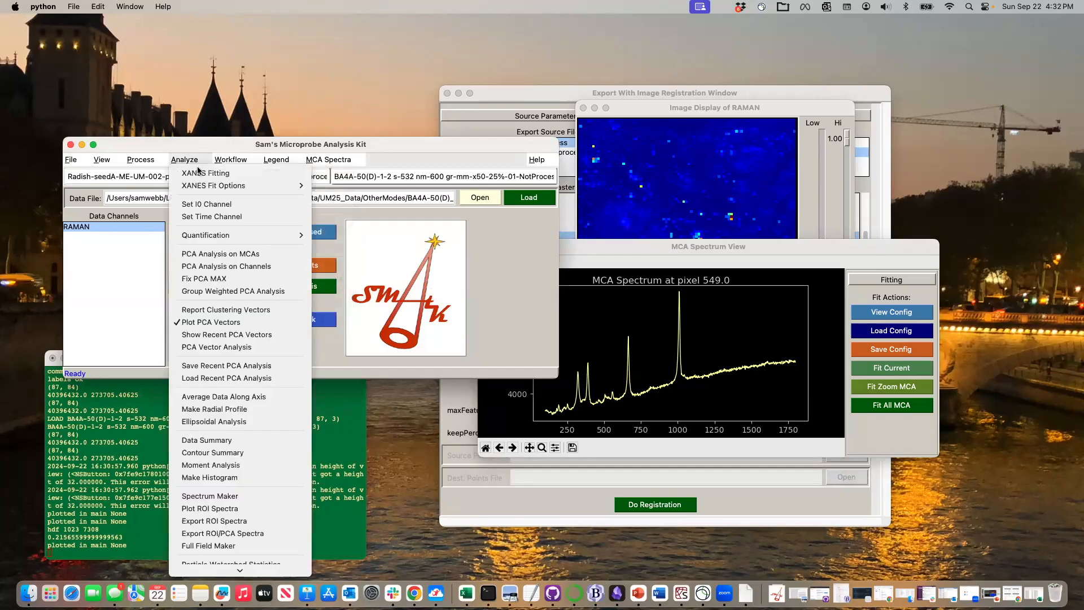
left_click(216, 255)
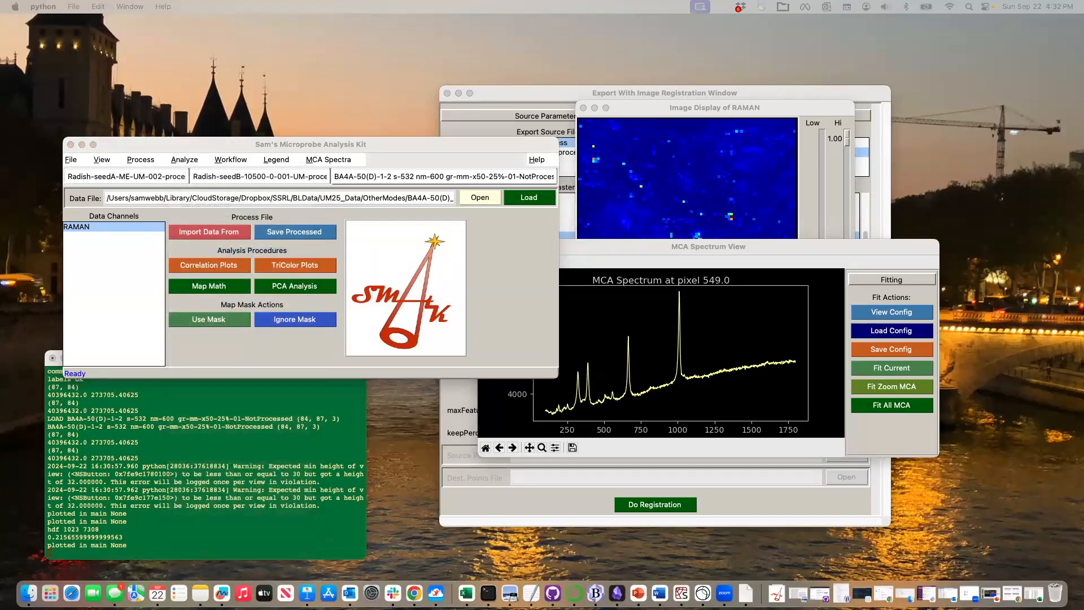
left_click_drag(556, 449, 636, 155)
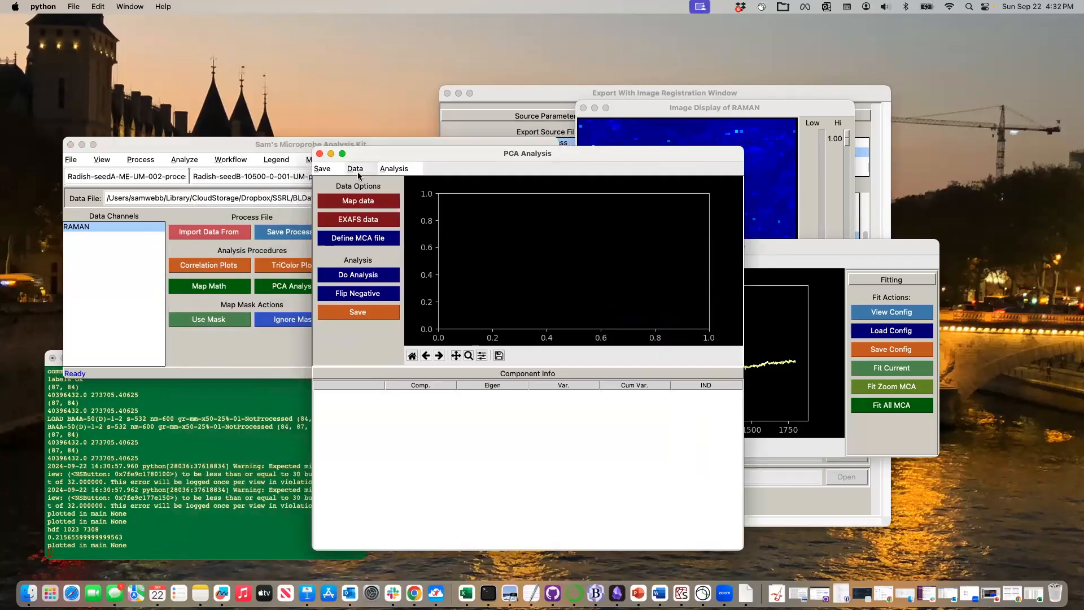
Set the PCA type to NMF
left_click(394, 169)
mouse_move(407, 185)
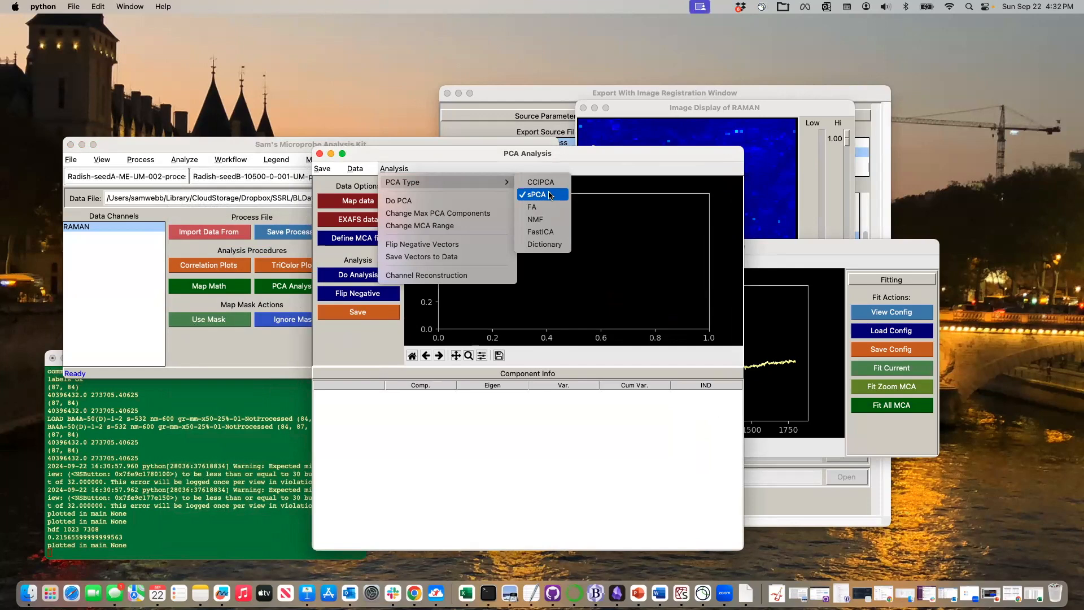
left_click(547, 219)
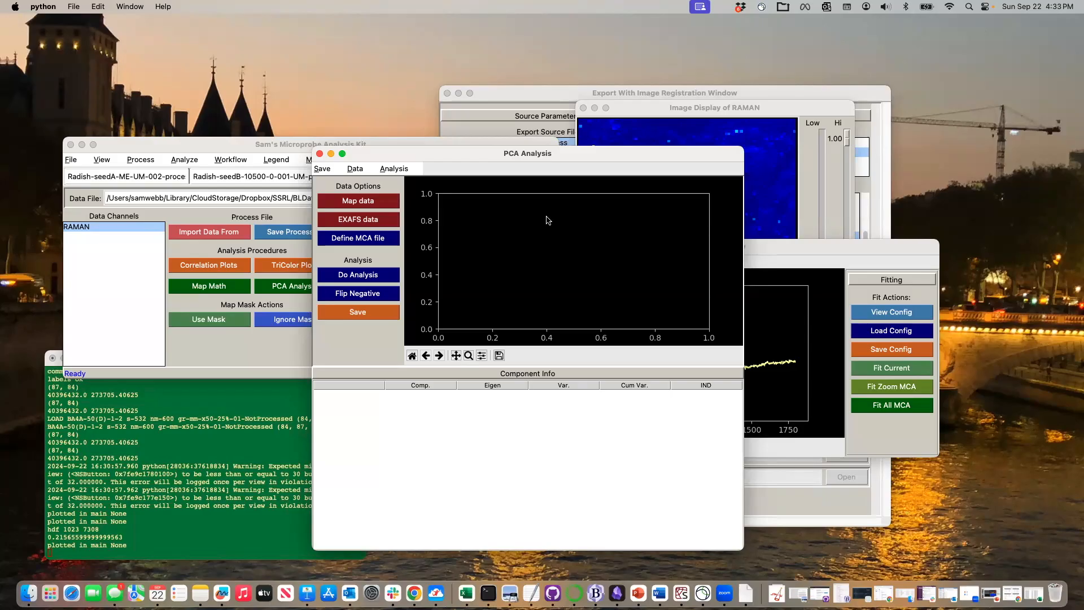
Import the defined MCA file into the PCA window and run the NMF analysis
left_click(352, 274)
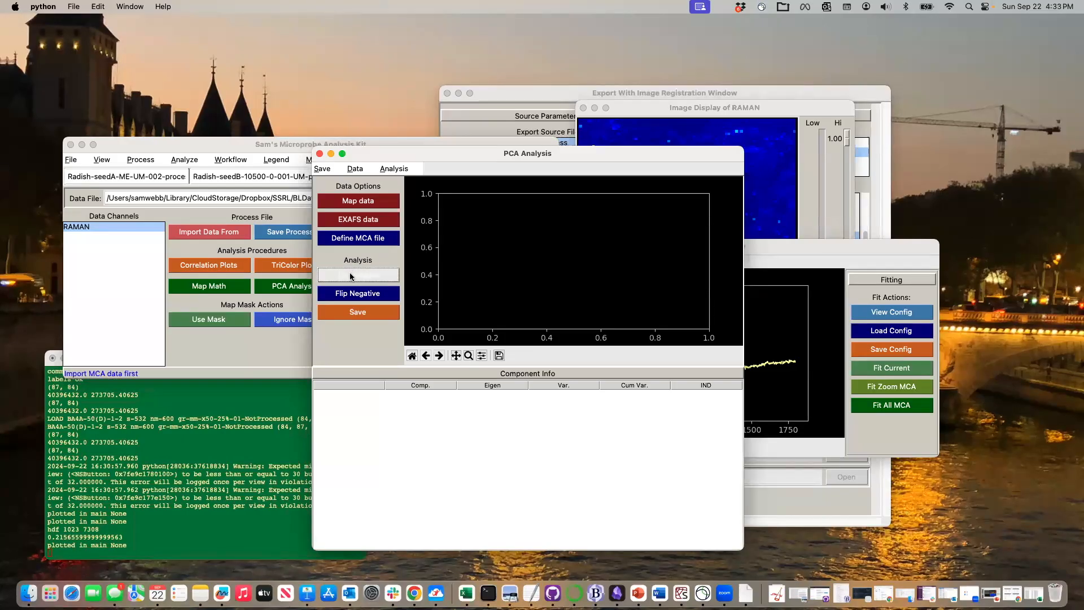
left_click(357, 238)
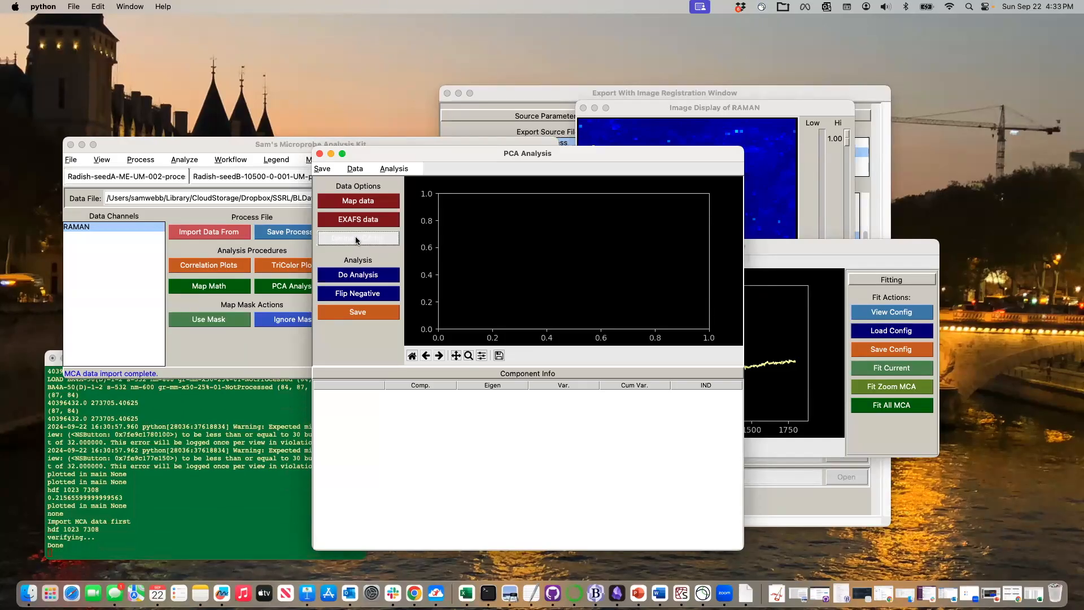
left_click(356, 277)
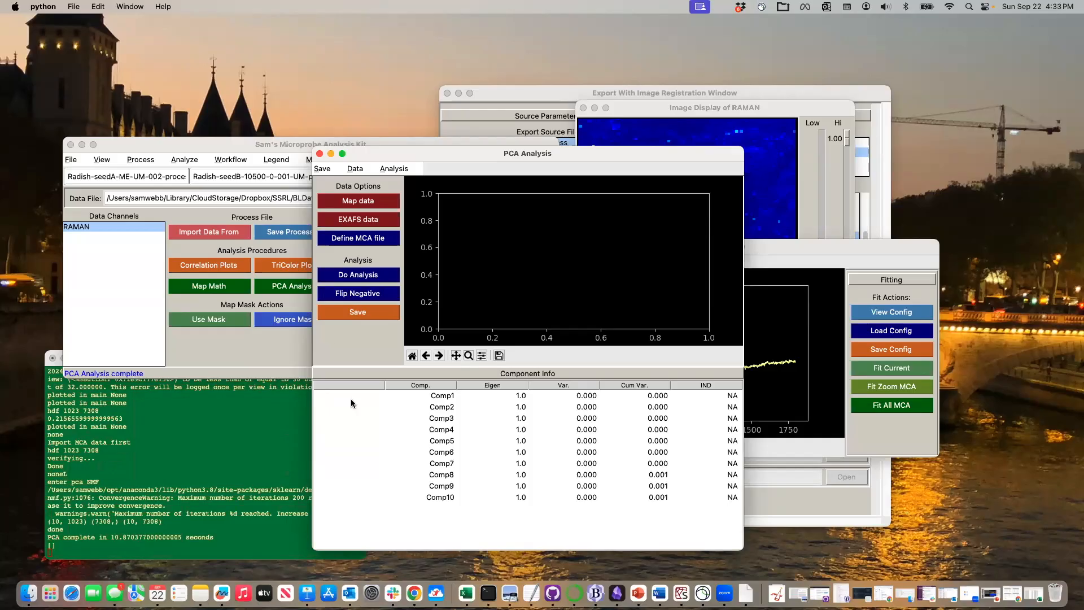
Examine the spectra of the NMF components one after another, from Comp1 down to Comp10
left_click(452, 396)
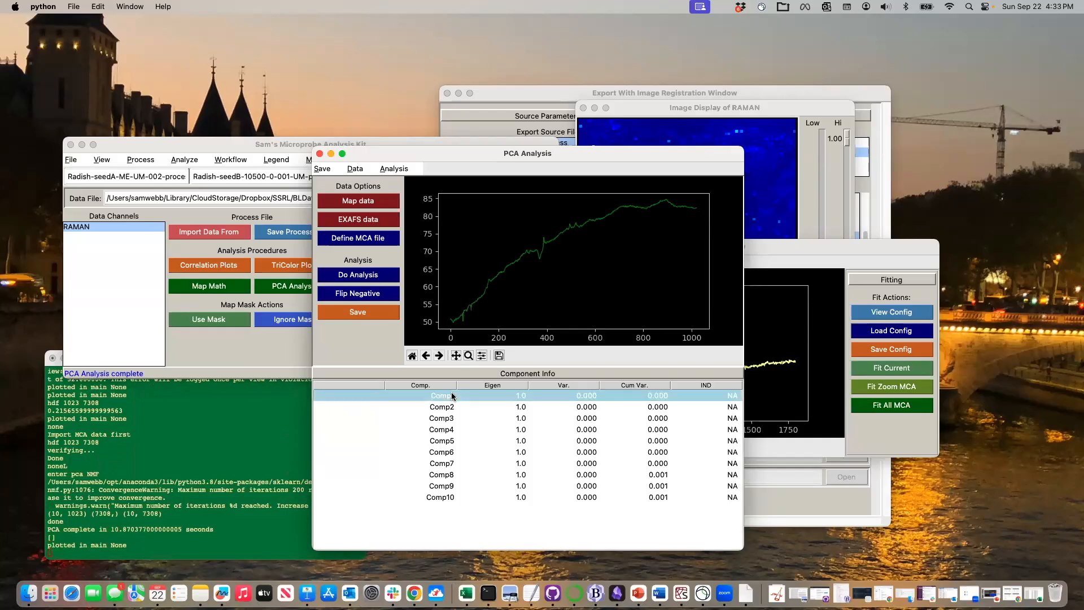
left_click(443, 407)
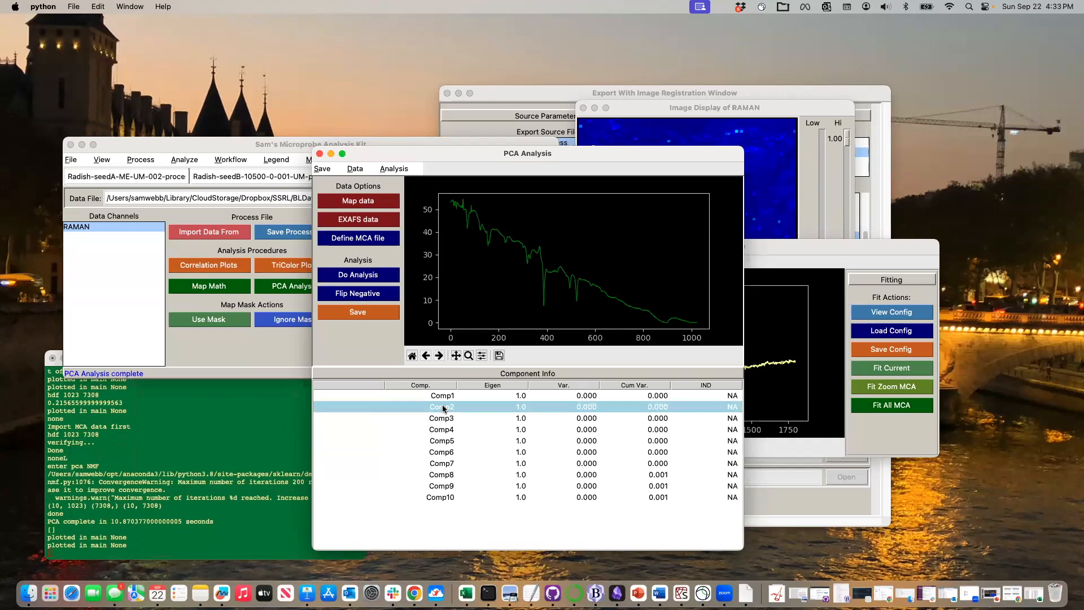
left_click(443, 419)
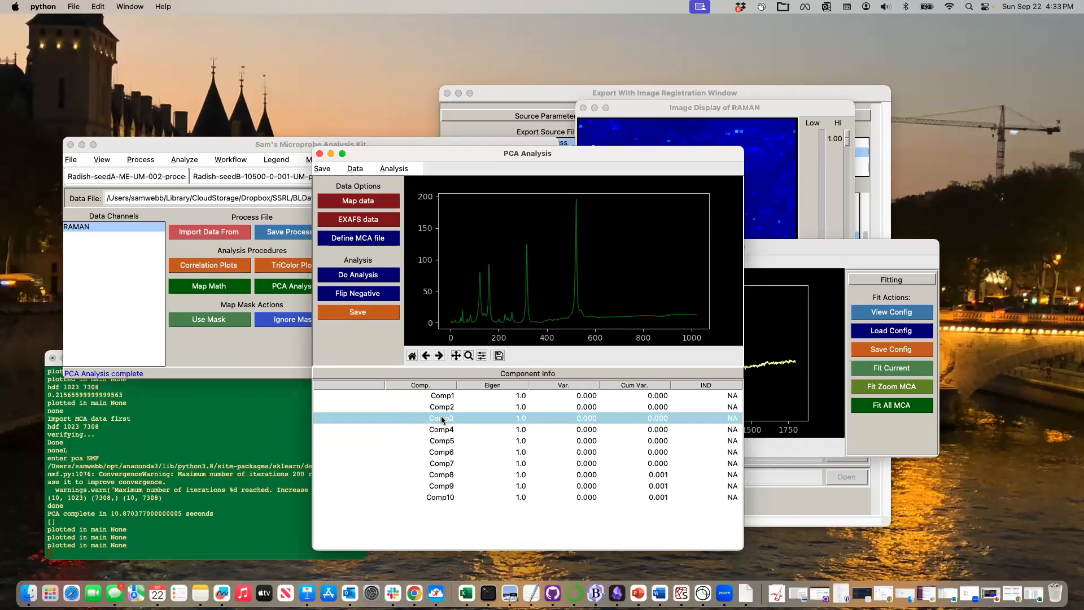
left_click(443, 430)
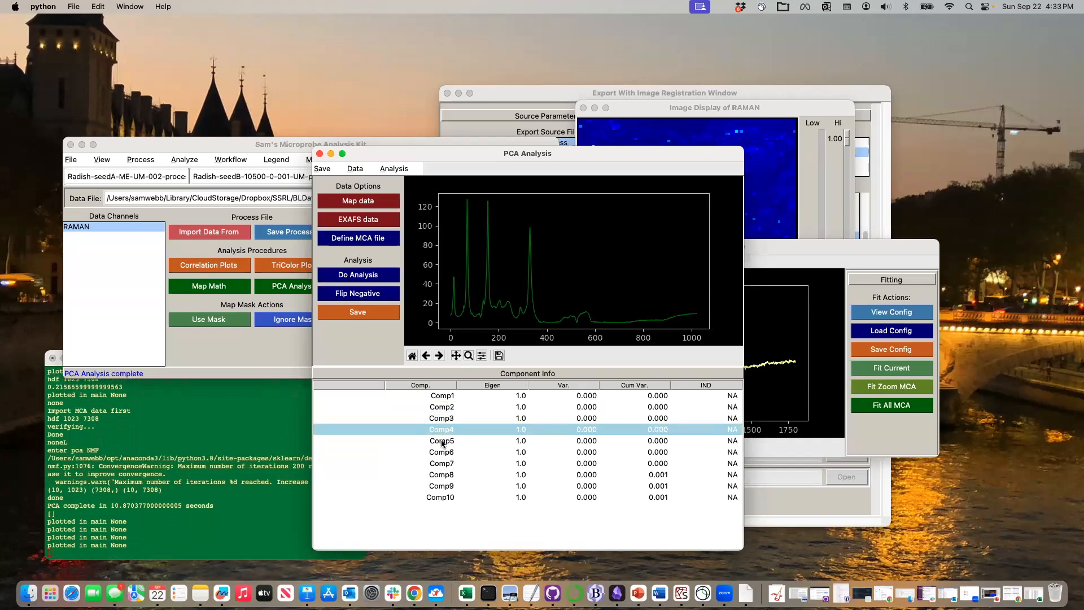
left_click(441, 441)
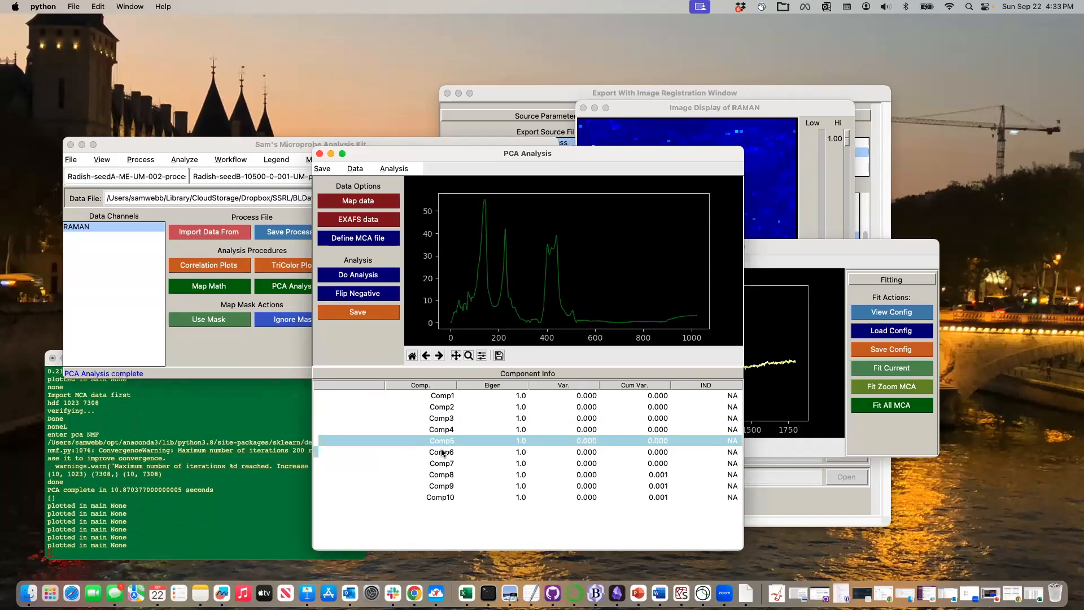
left_click(442, 466)
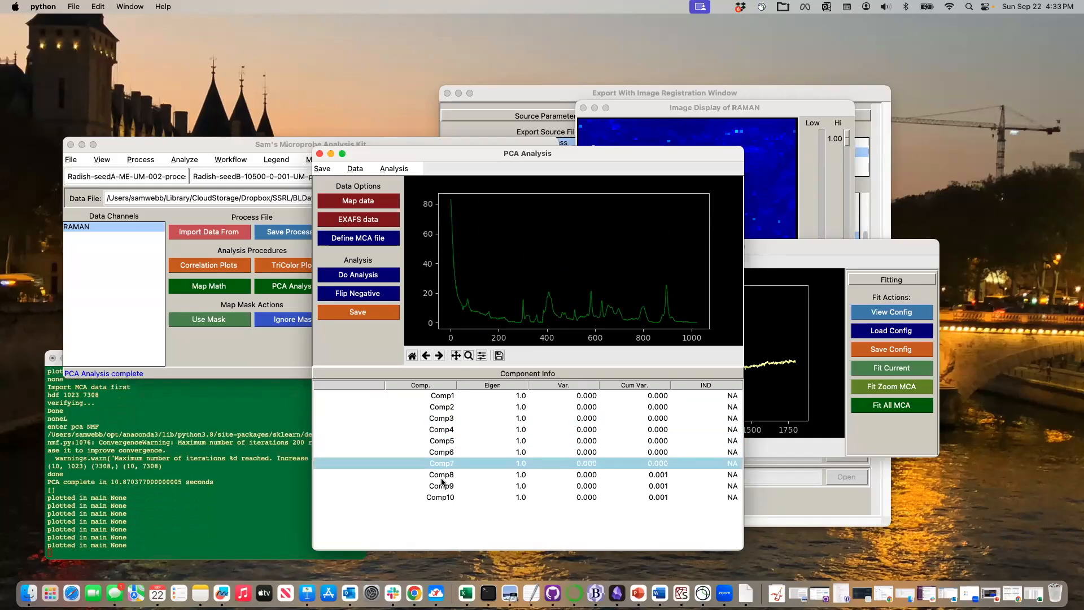
left_click(443, 477)
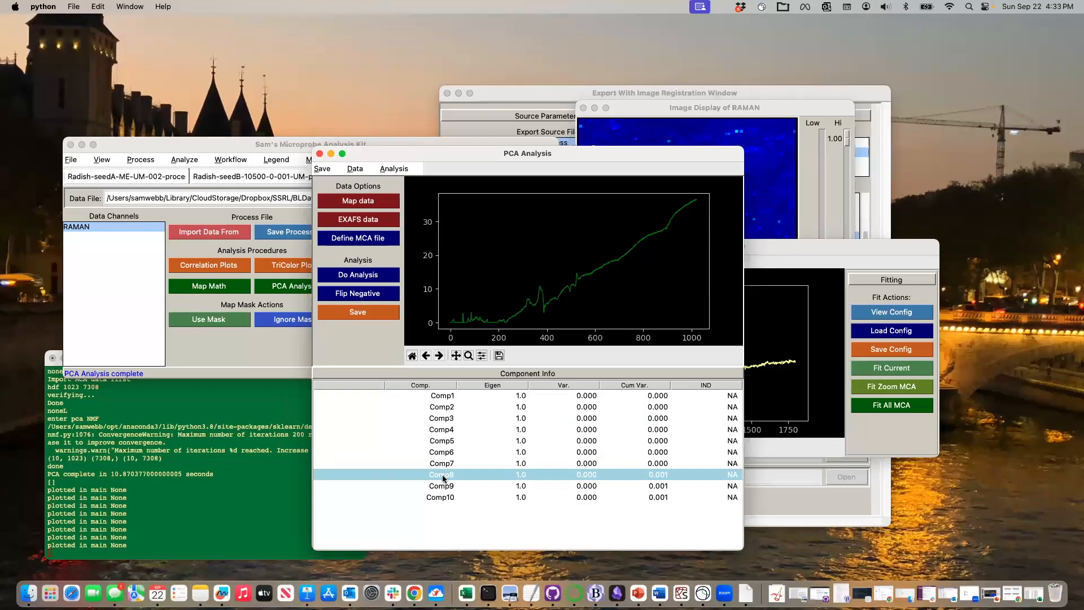
left_click(441, 483)
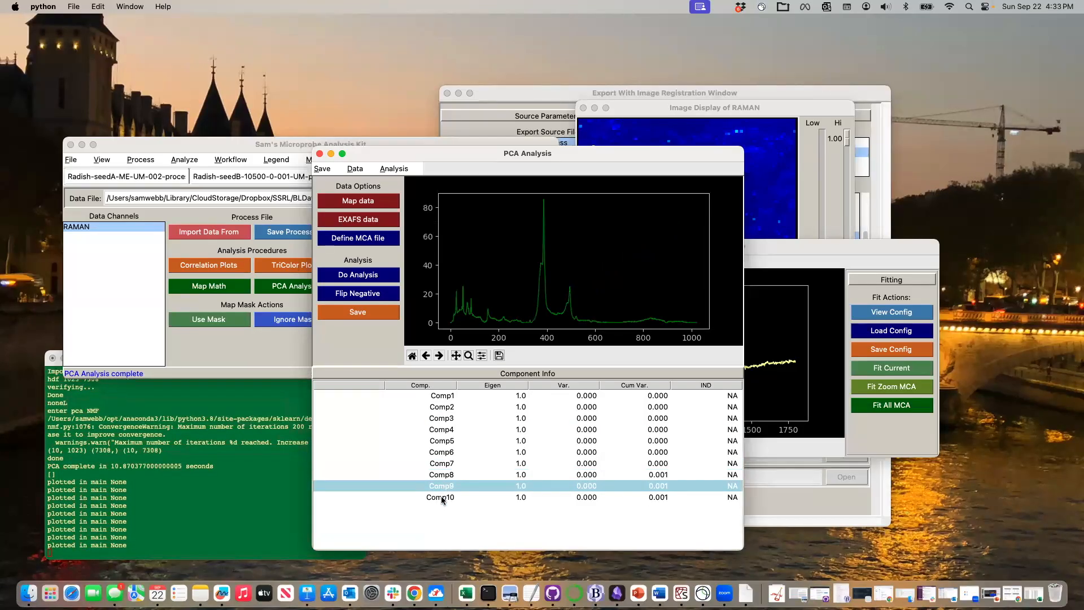
left_click(442, 496)
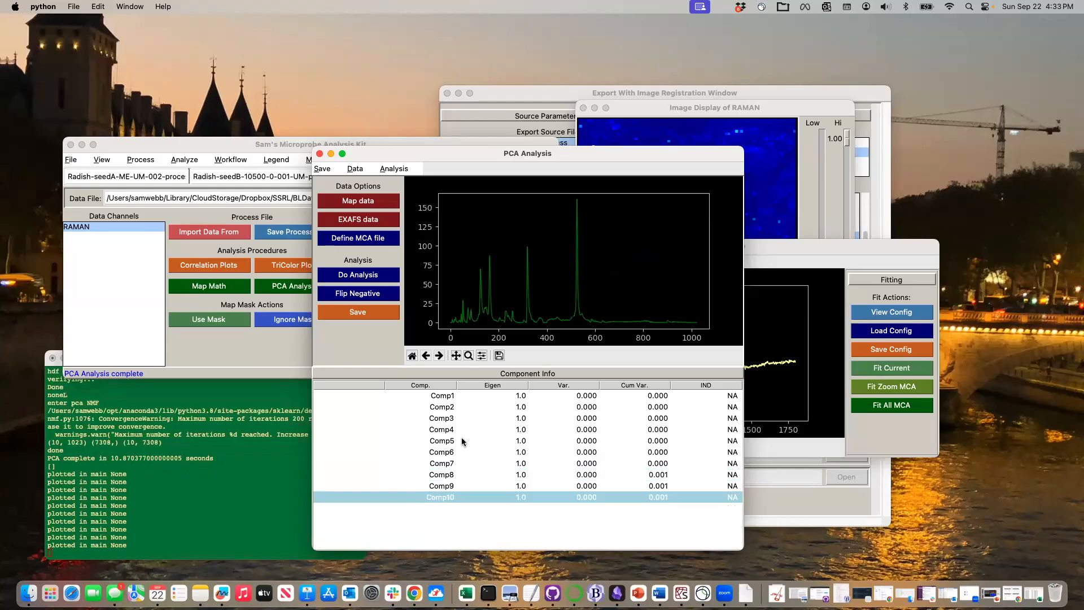
Mark all ten components, Comp1 to Comp10, with an X in the component list for saving
left_click(444, 397)
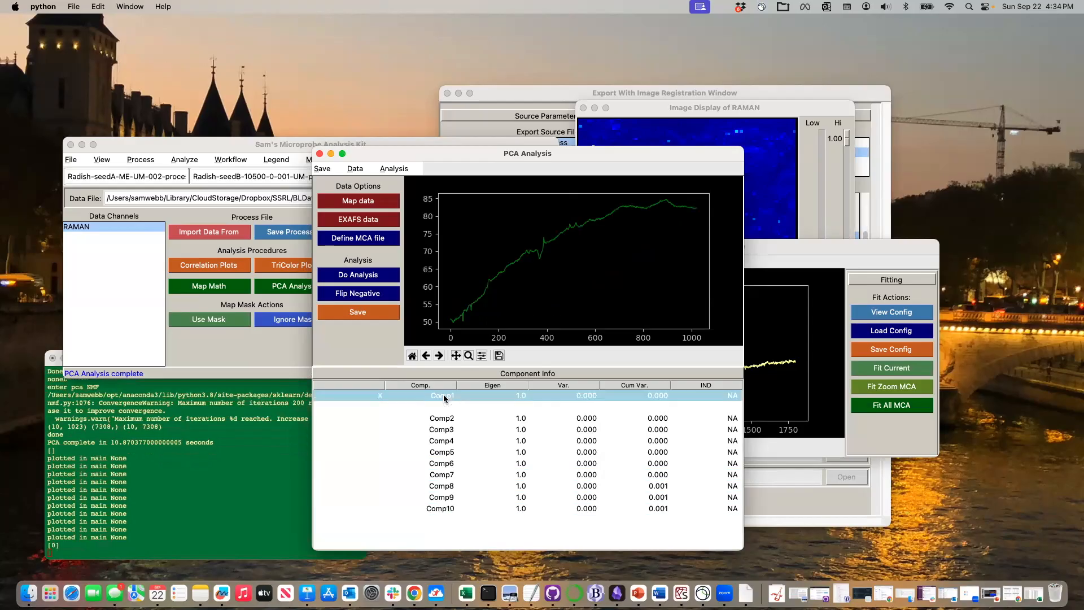
left_click(444, 418)
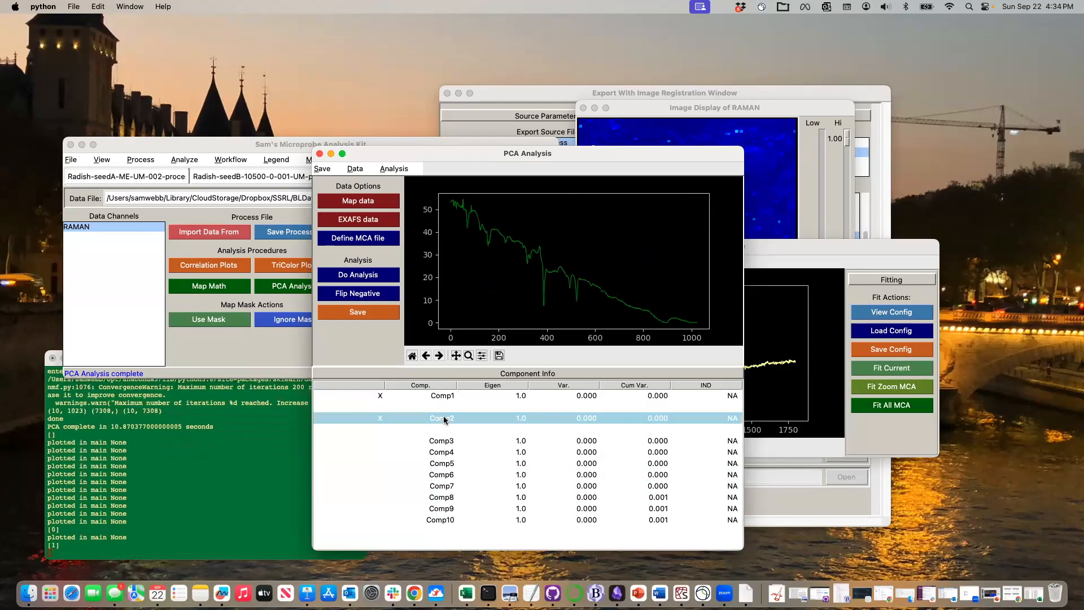
left_click(445, 443)
left_click(446, 466)
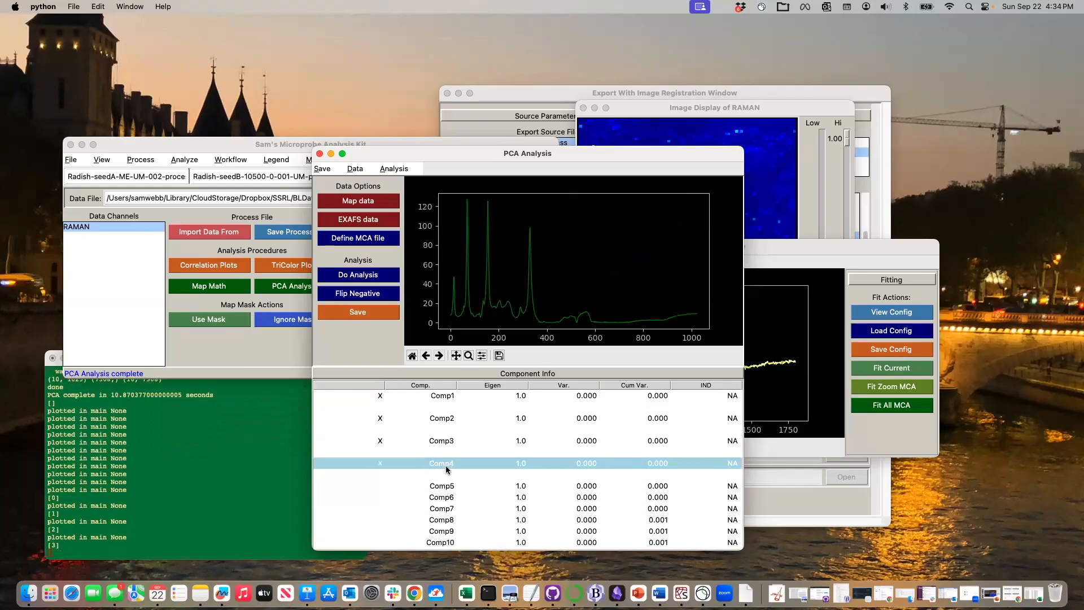
left_click(446, 489)
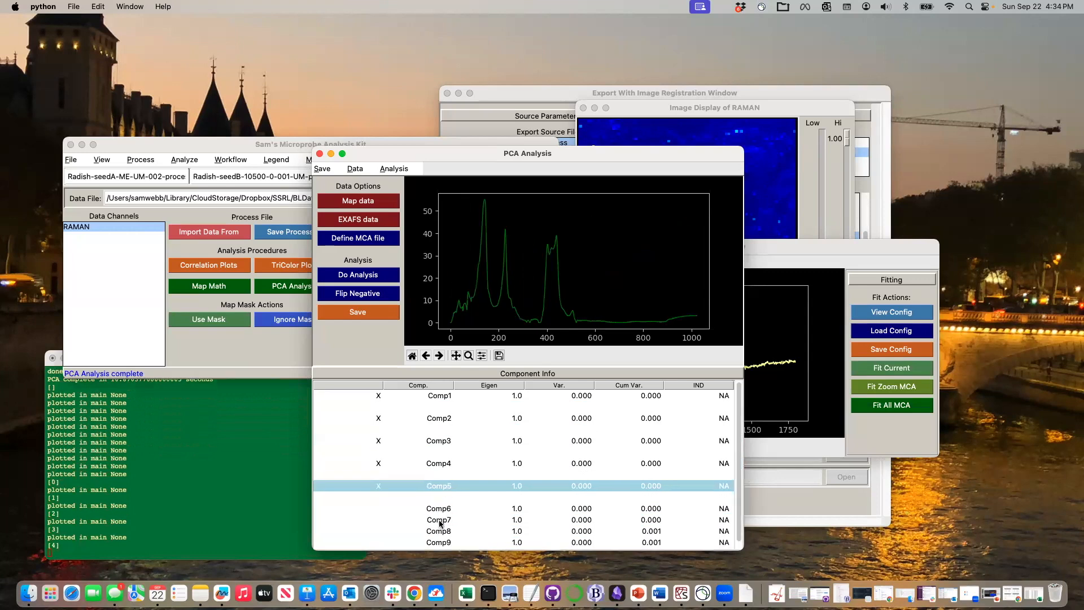
left_click(441, 511)
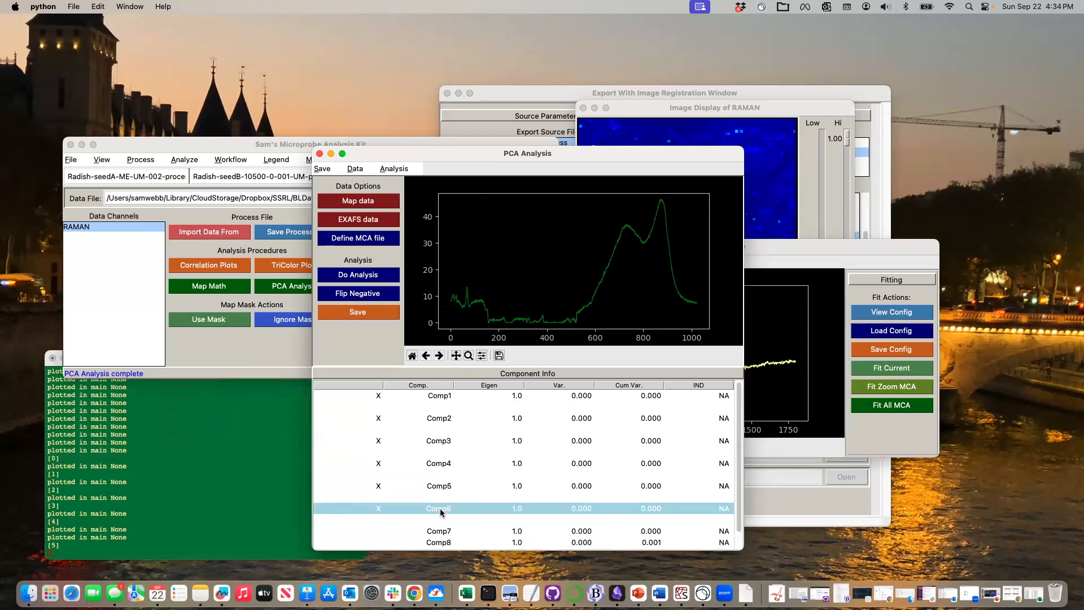
left_click(443, 526)
scroll(443, 545, "down", 2)
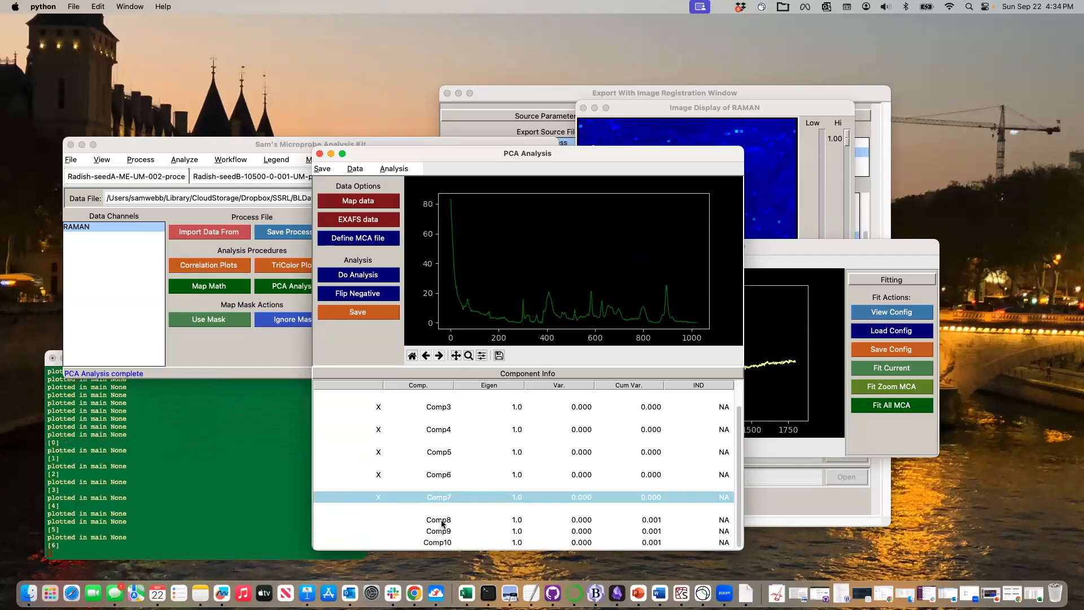
left_click(442, 522)
left_click(444, 543)
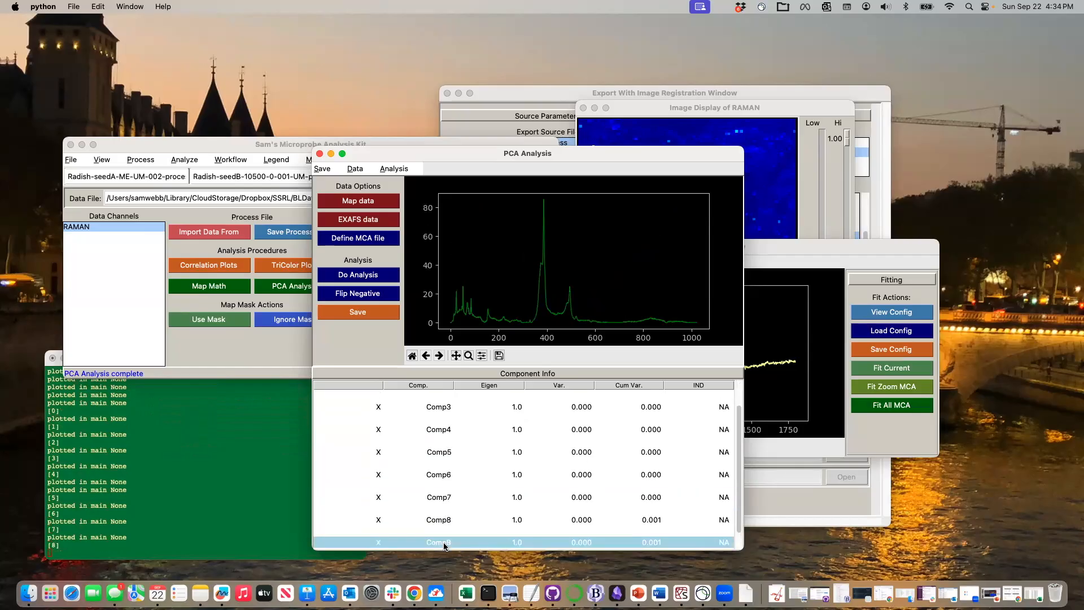
left_click(443, 543)
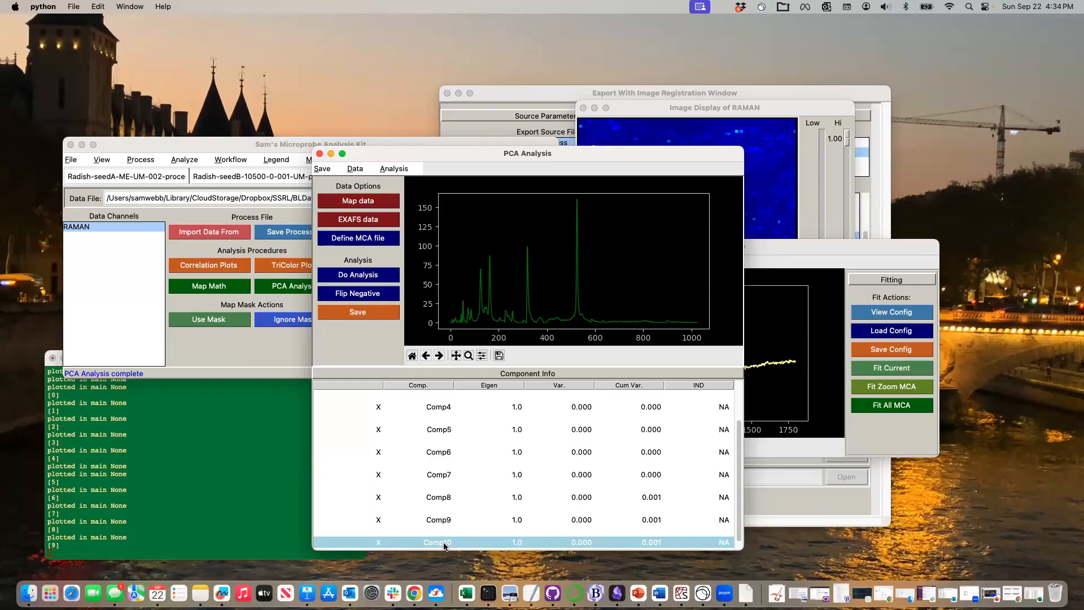
Save the marked NMF components to the map data as new data channels
left_click(365, 237)
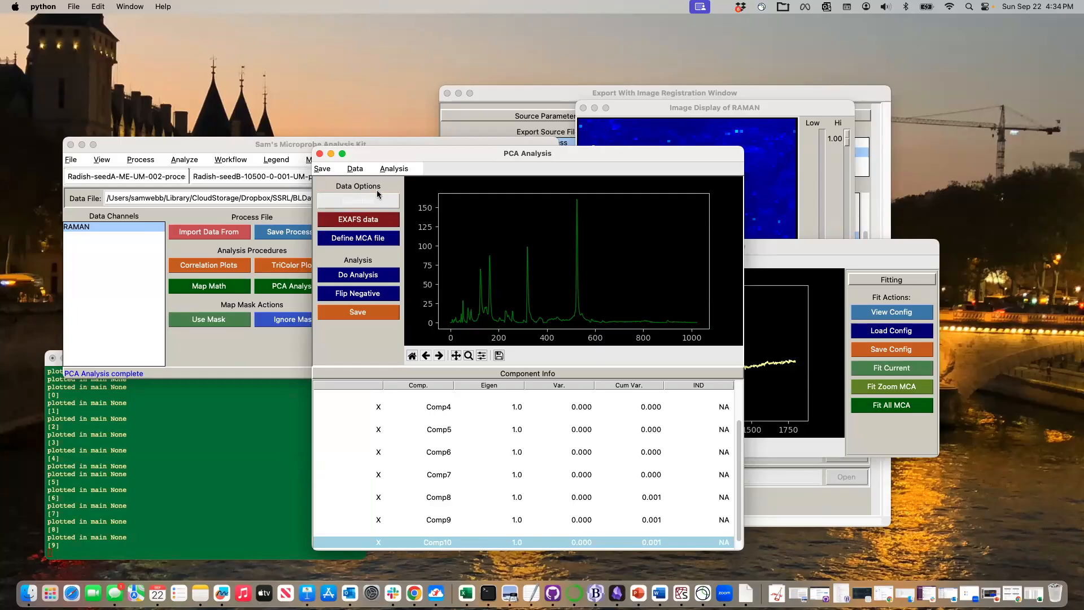
left_click(354, 170)
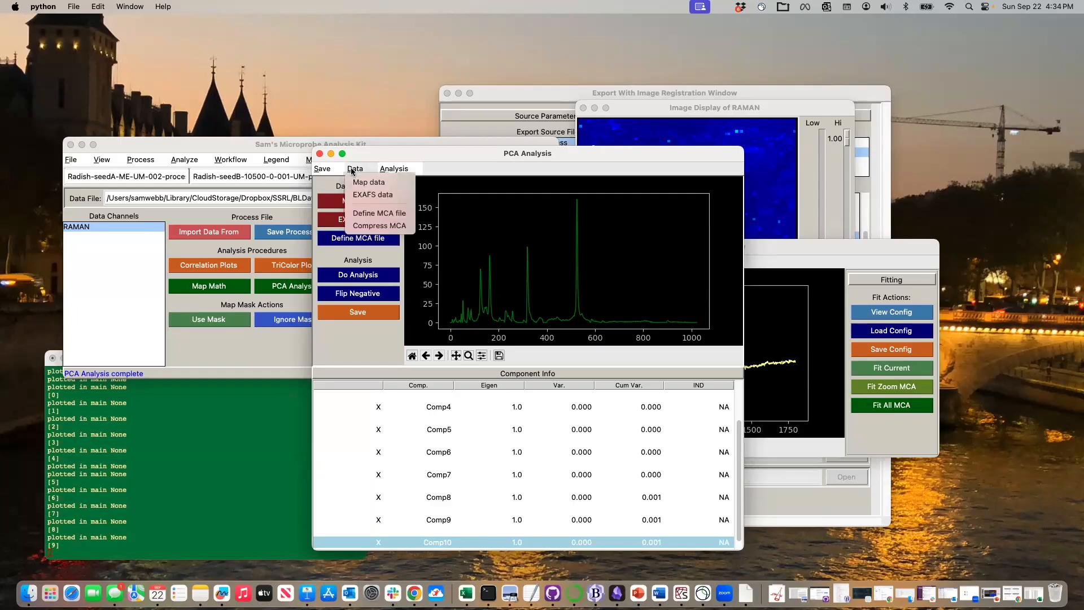
left_click(321, 167)
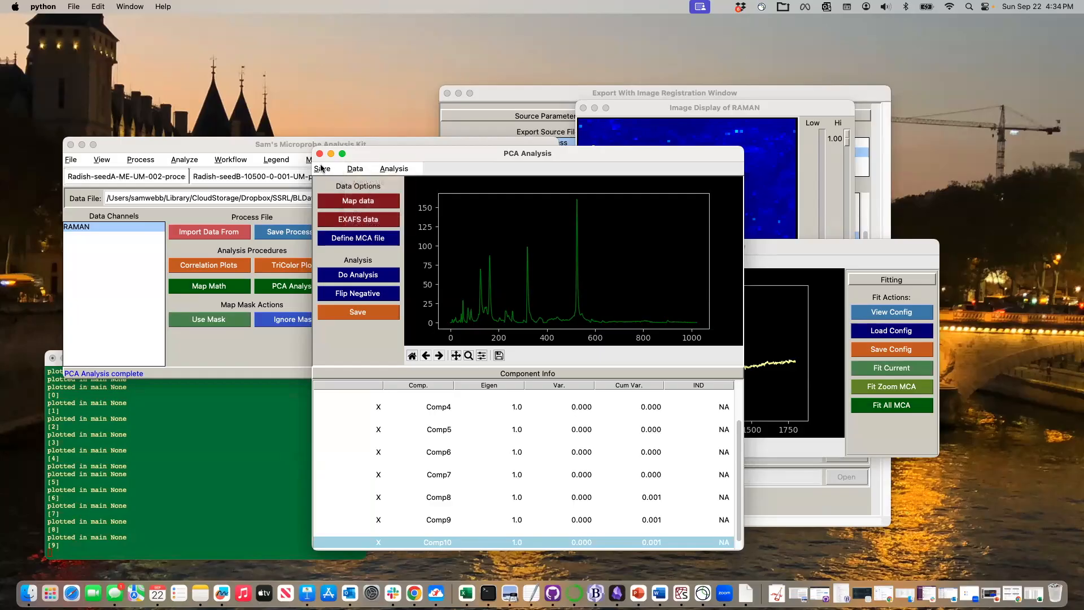
left_click(322, 169)
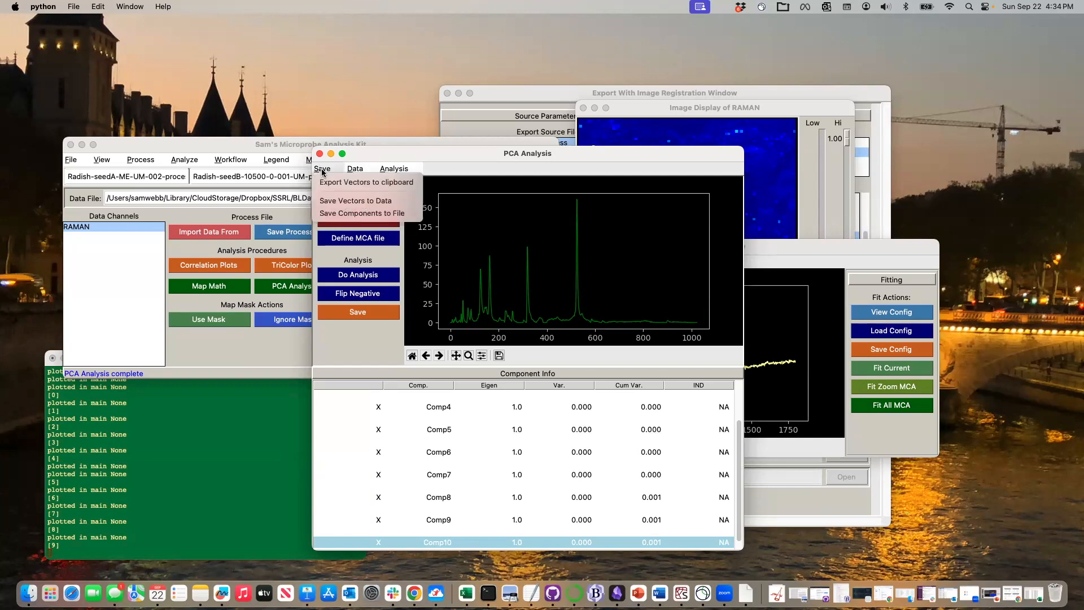
left_click(343, 202)
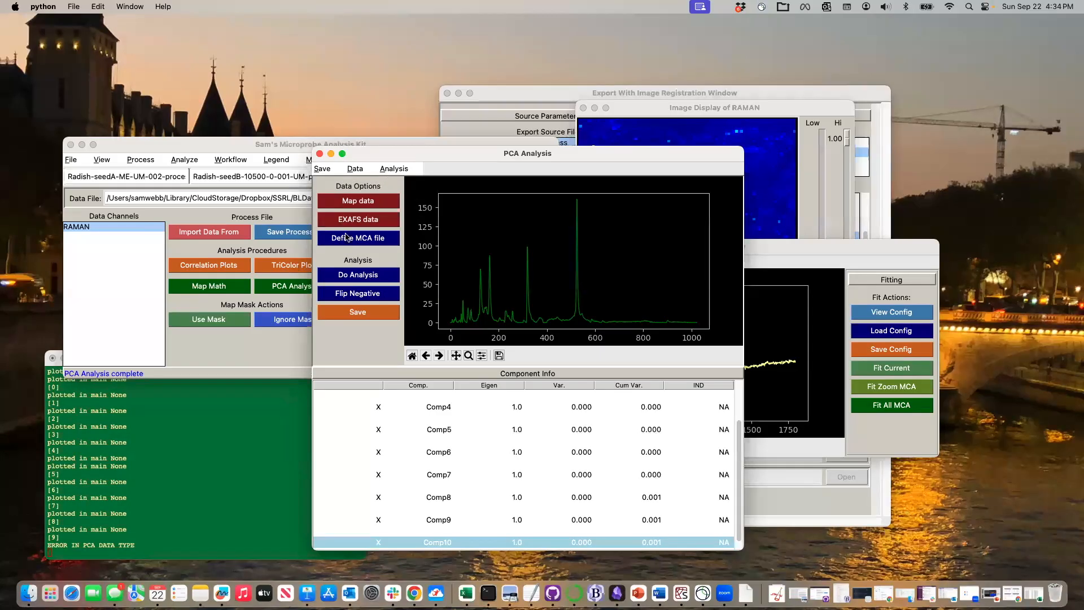
left_click(343, 313)
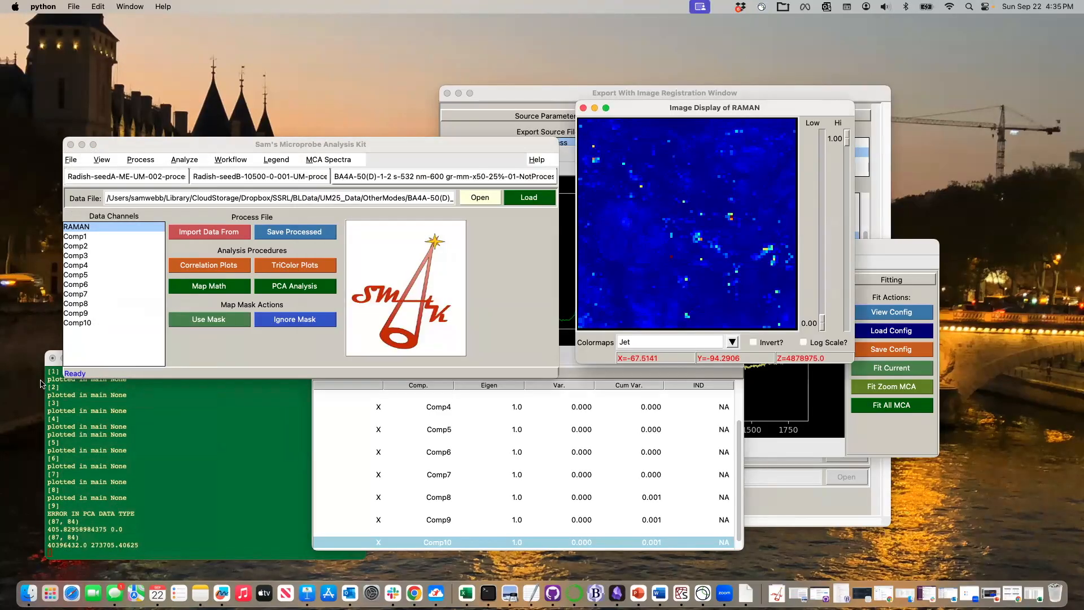
Display the component maps in turn from Comp1 to Comp10 to examine their spatial distributions
left_click(85, 239)
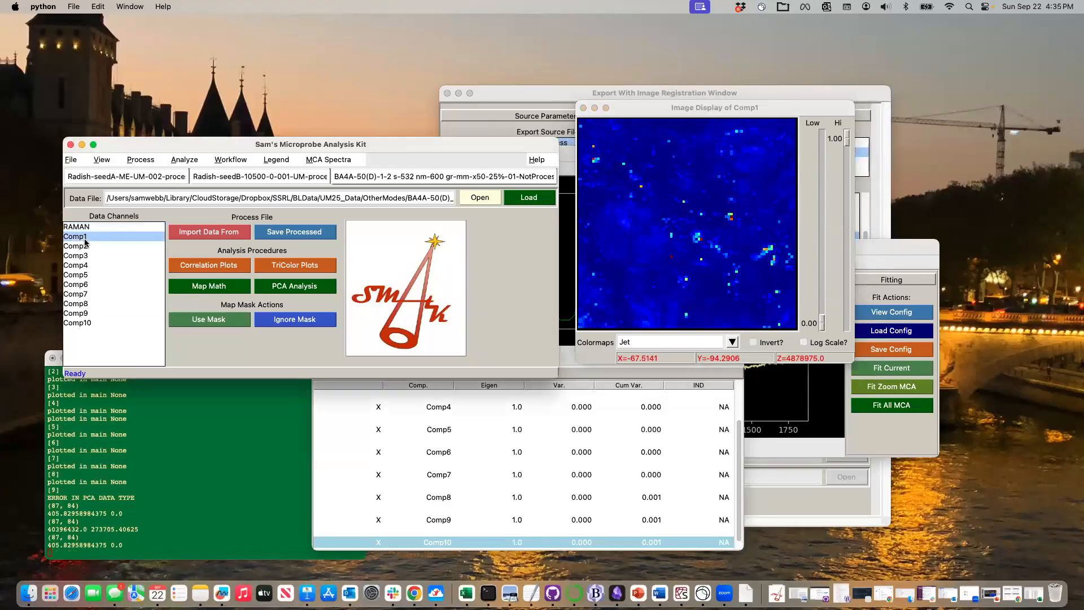
key("Down")
key("Down")
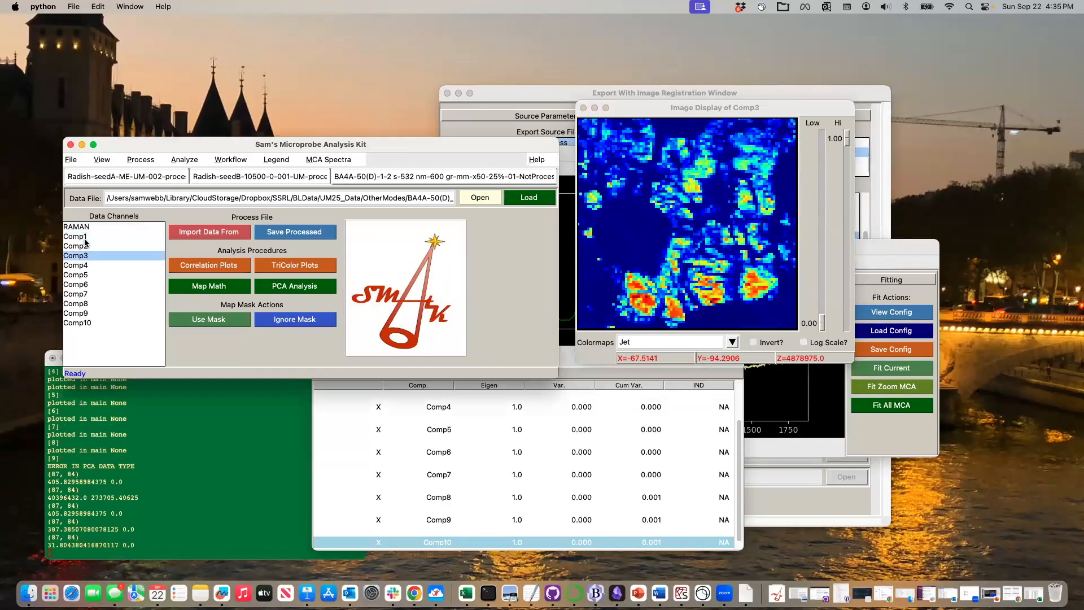
key("Down")
key("Down")
key("Down")
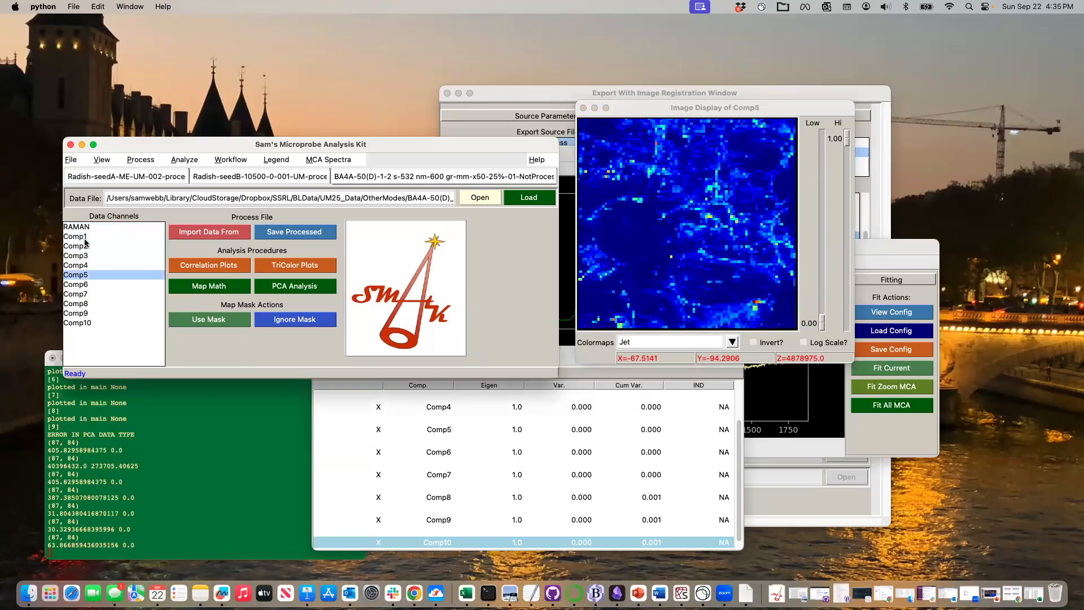
key("Down")
key("Down")
key("Down")
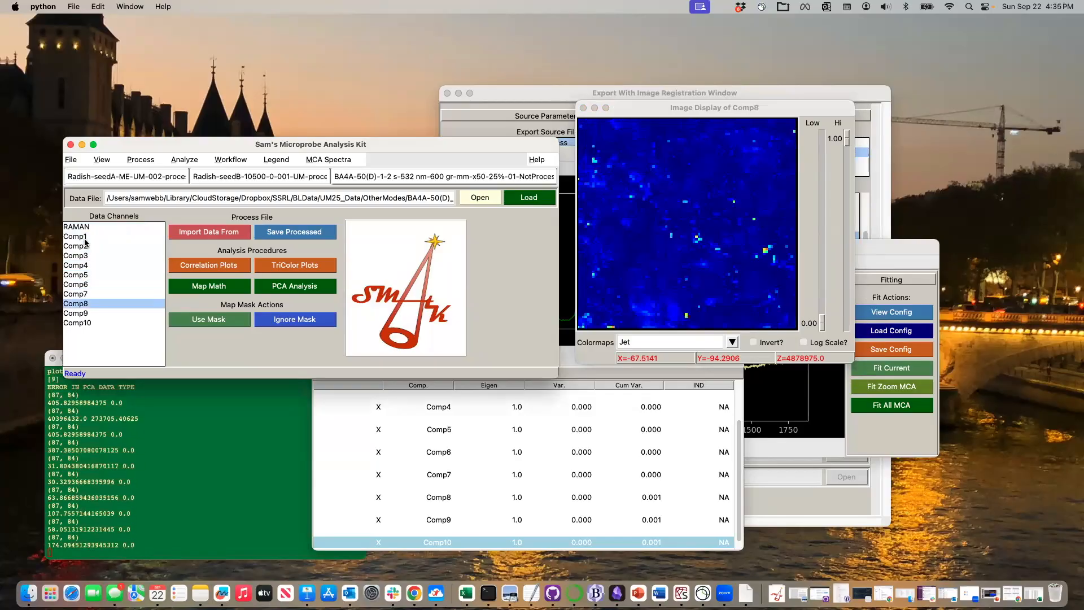
key("Down")
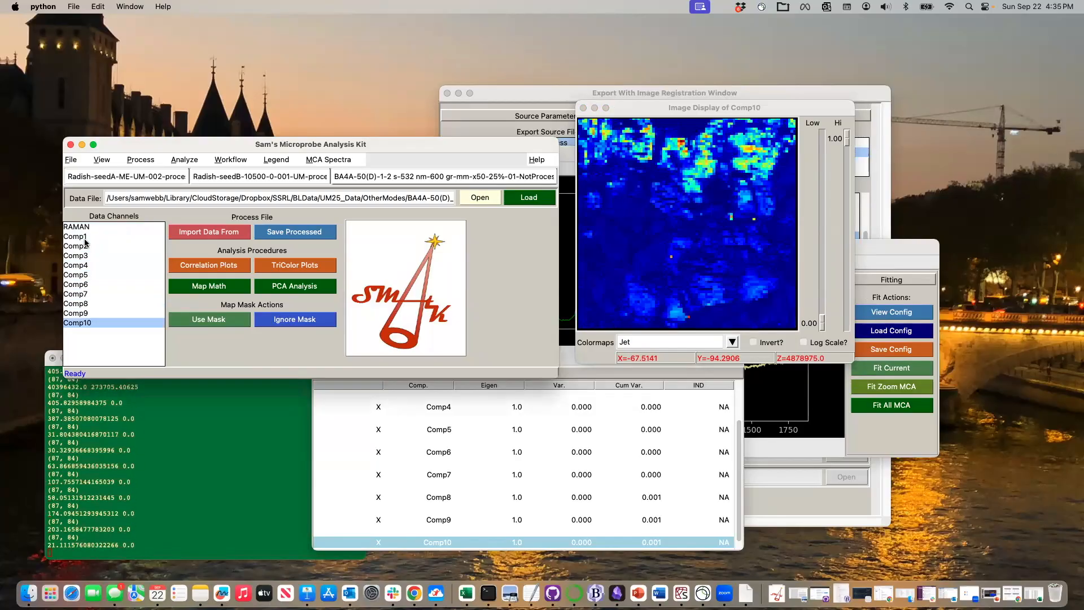
Compare the maps of the last components again, going back to Comp7 and forward to Comp10
key("Up")
key("Up")
key("Up")
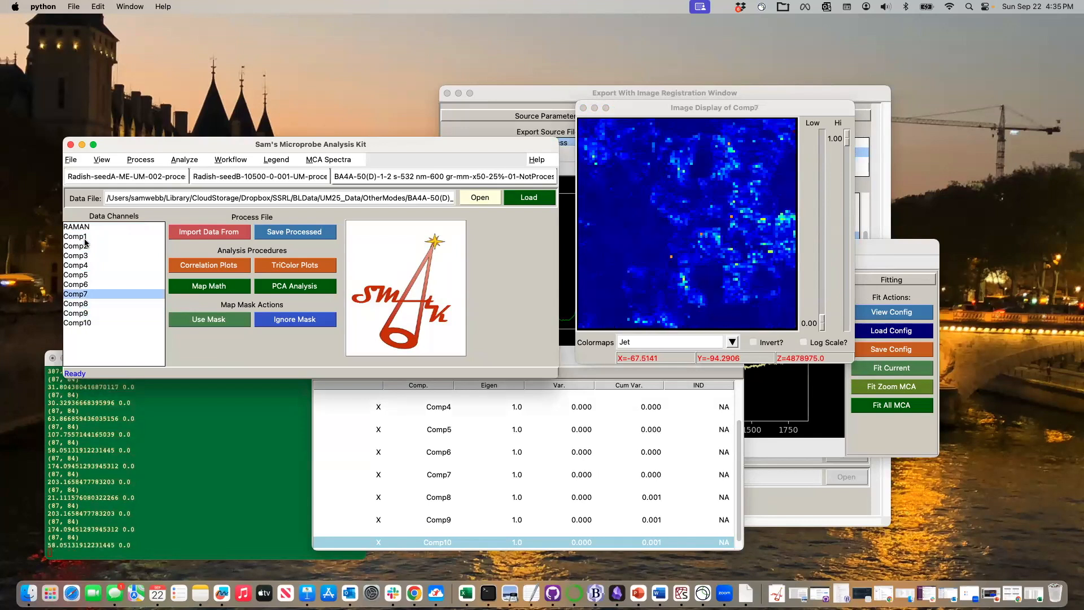
key("Down")
key("Down")
key("Down")
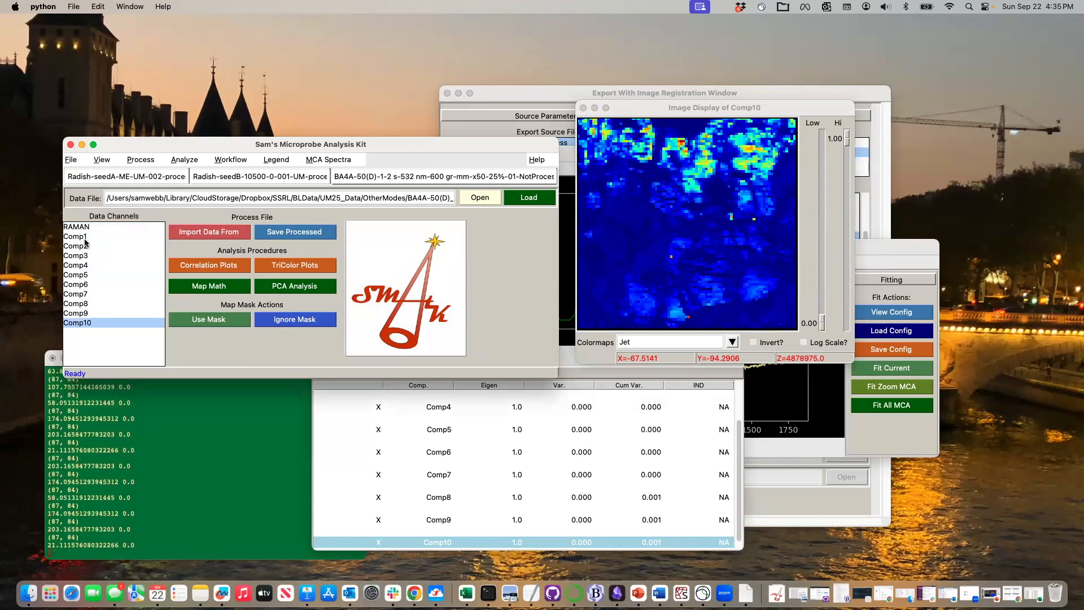
Go back through the component maps from Comp10 and display the Comp3 map
key("Up")
key("Up")
key("Up")
key("Up")
key("Up")
key("Up")
key("Up")
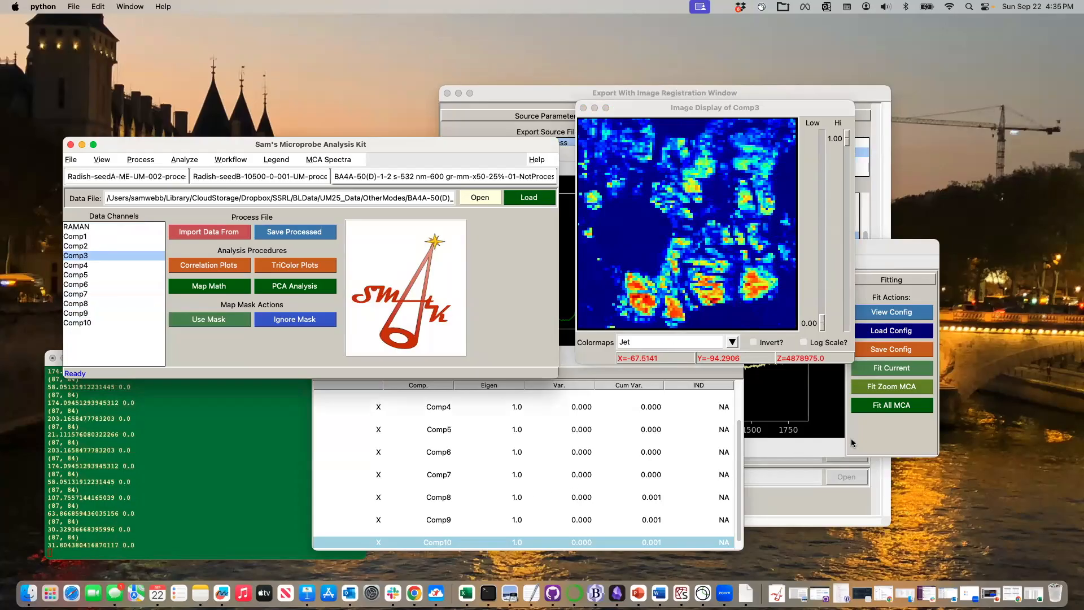
Plot the Comp3 spectrum and the Comp10 spectrum from the PCA component list to compare them
left_click(884, 423)
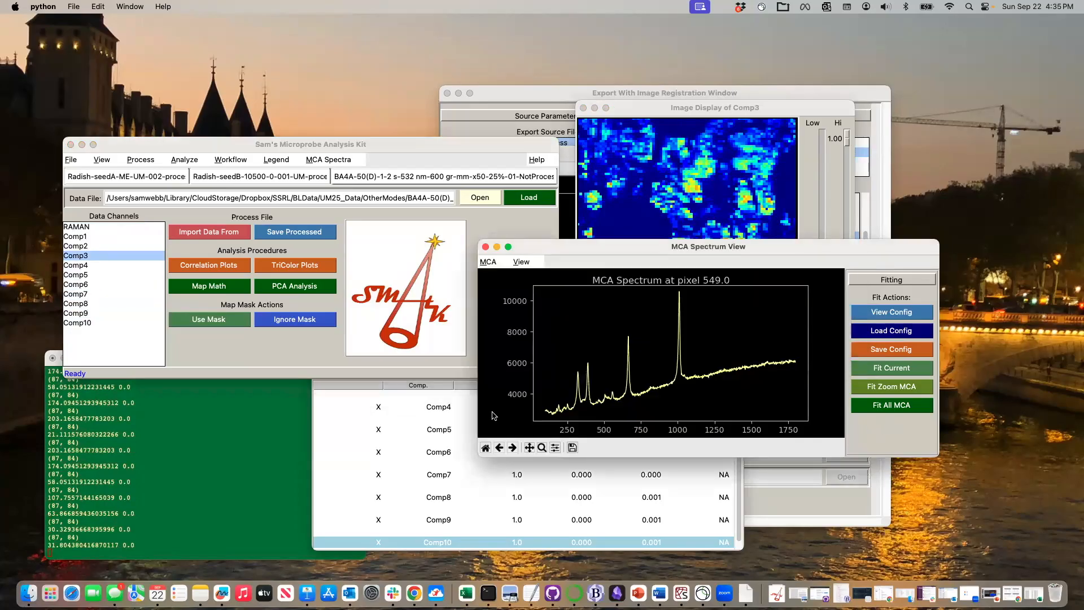
scroll(423, 420, "up", 3)
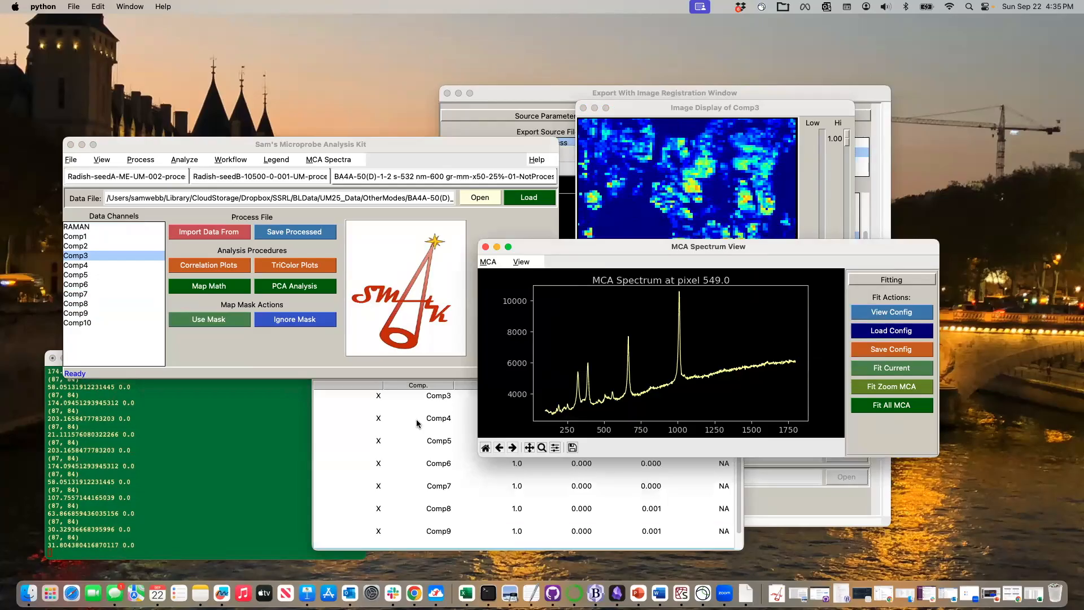
left_click(441, 440)
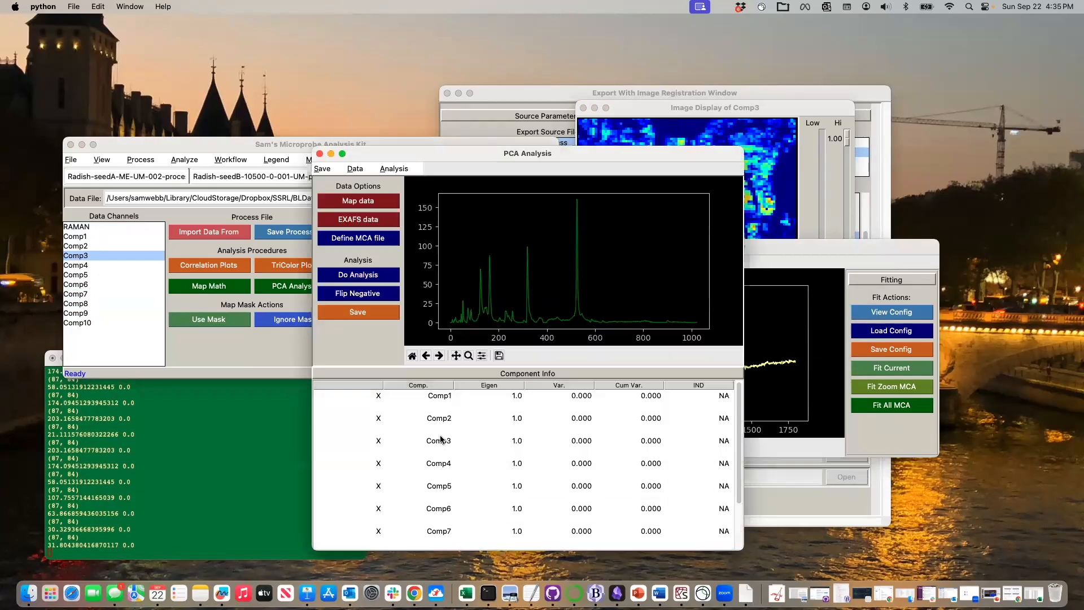
scroll(439, 498, "down", 3)
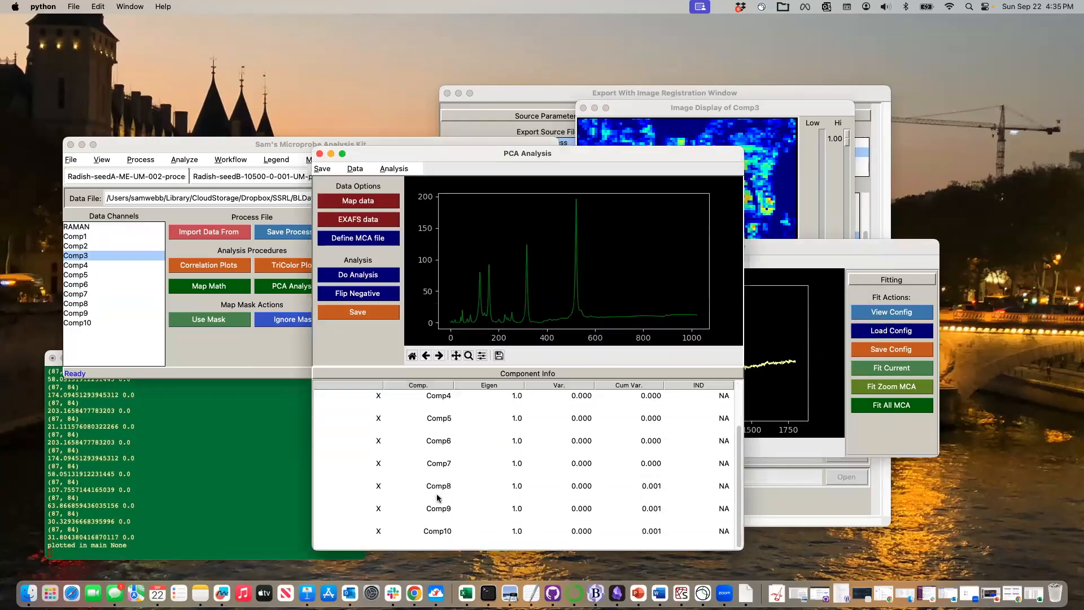
left_click(440, 530)
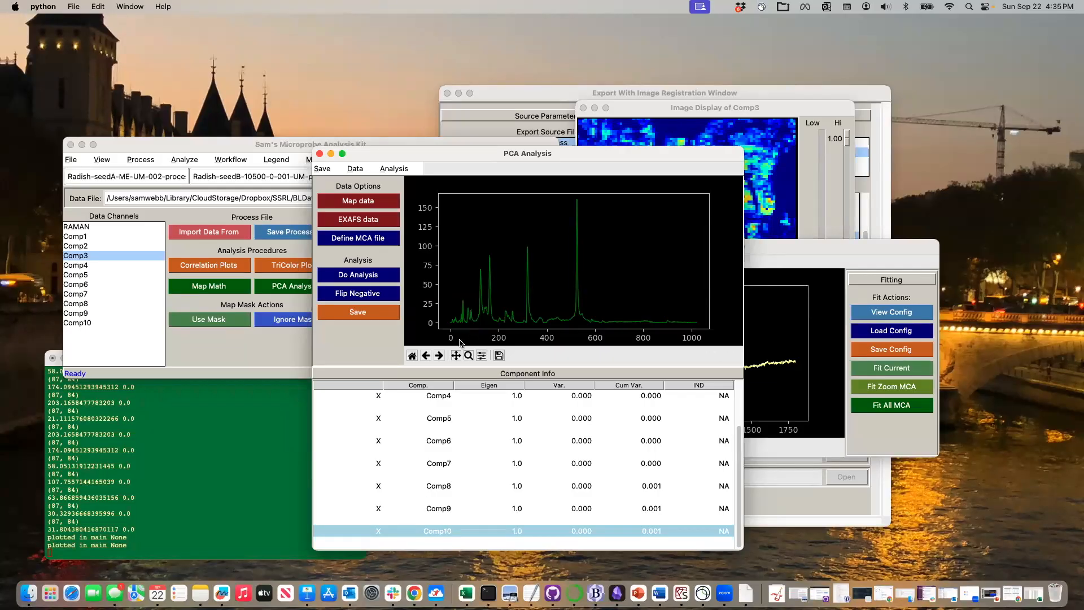
Zoom in on the peak near channel 320 in the Comp10 and Comp3 spectra alternately to compare its position and shape
left_click(468, 354)
left_click_drag(511, 227, 550, 337)
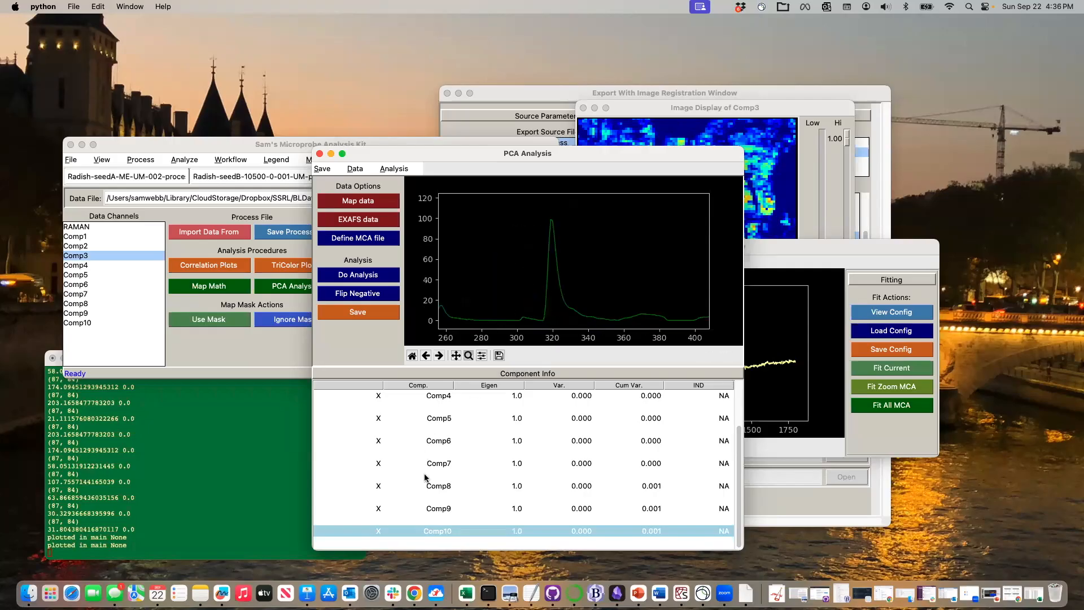
scroll(432, 423, "up", 2)
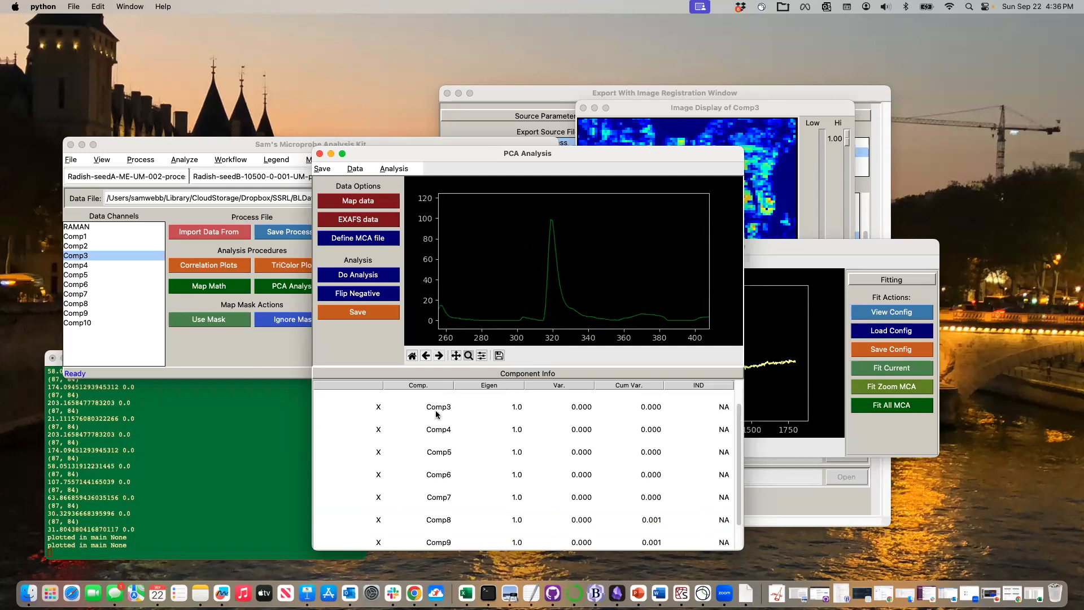
left_click(435, 407)
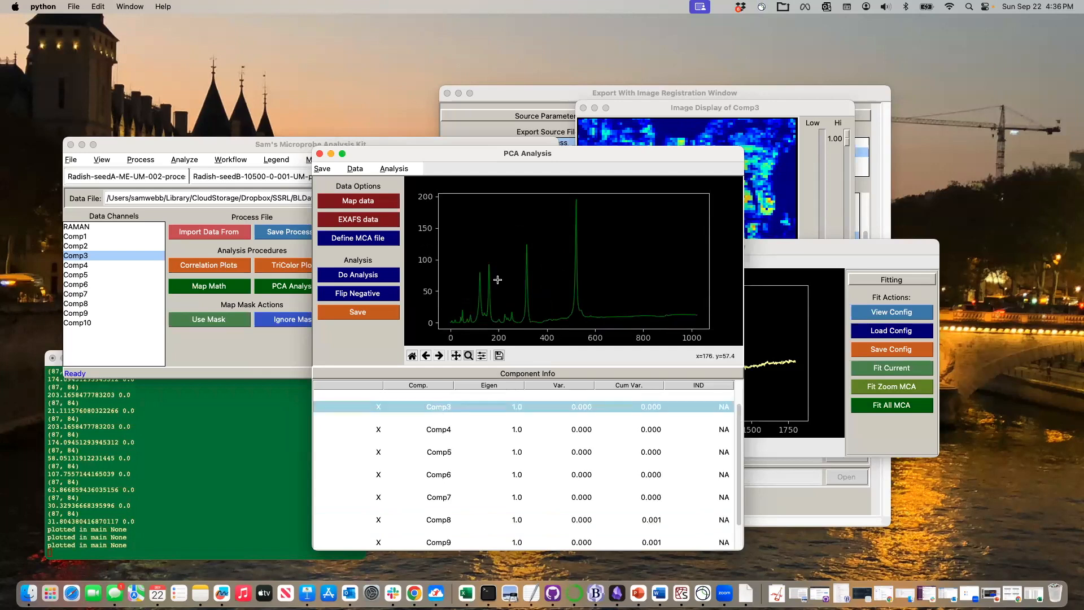
left_click_drag(518, 230, 559, 326)
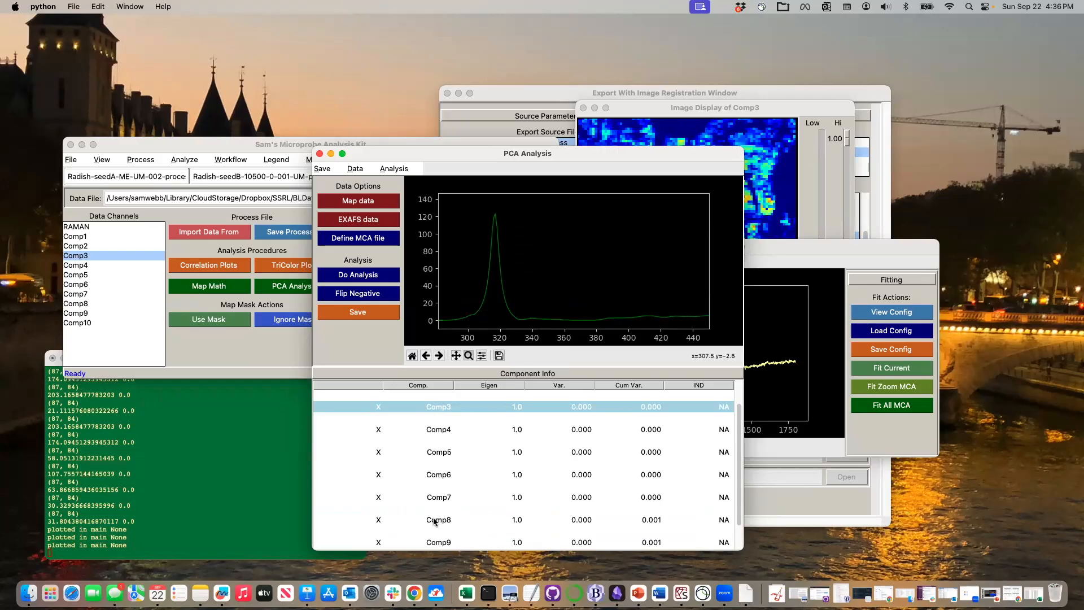
scroll(435, 519, "down", 1)
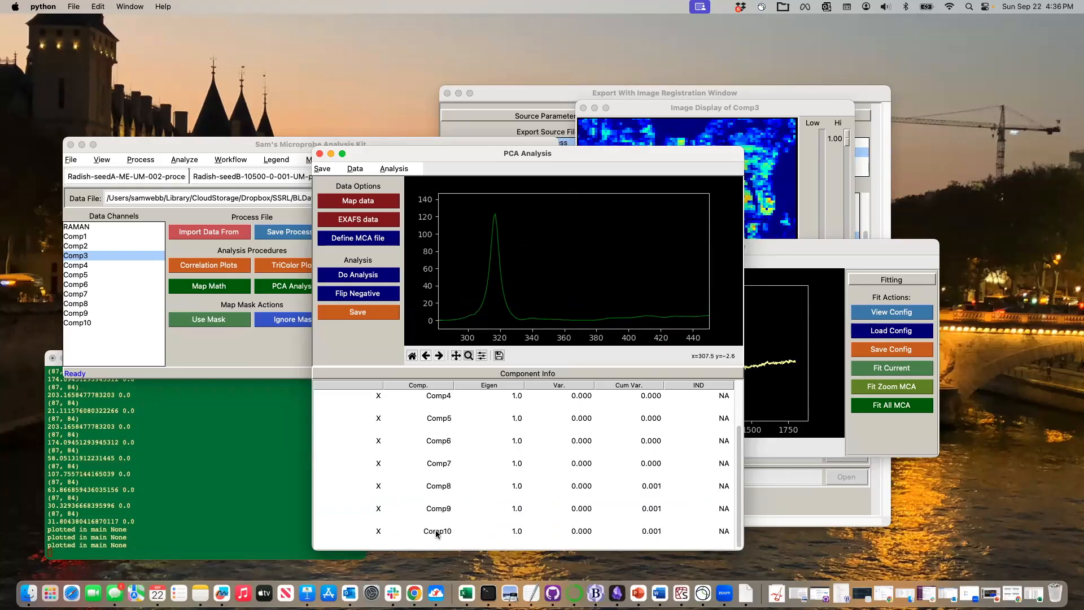
left_click(436, 530)
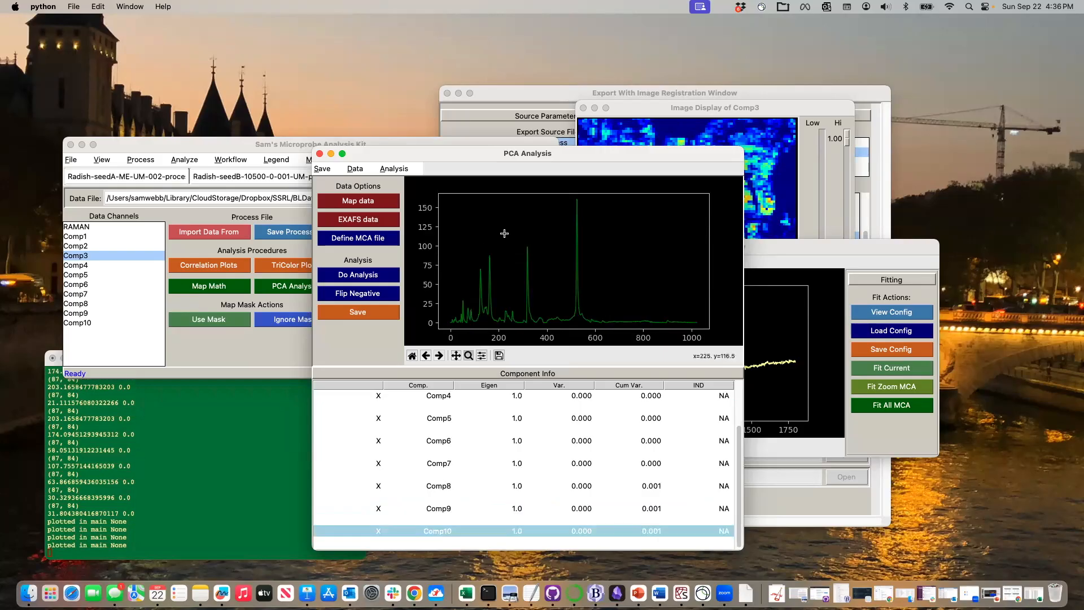
left_click_drag(504, 233, 550, 329)
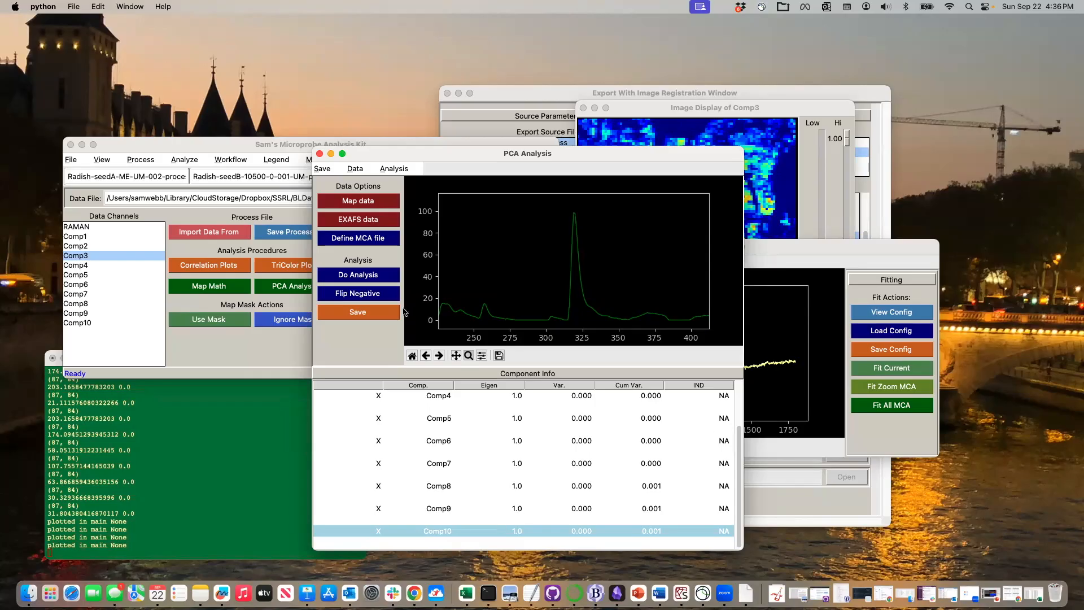
Close the PCA Analysis window
left_click(322, 169)
left_click(467, 355)
left_click(320, 154)
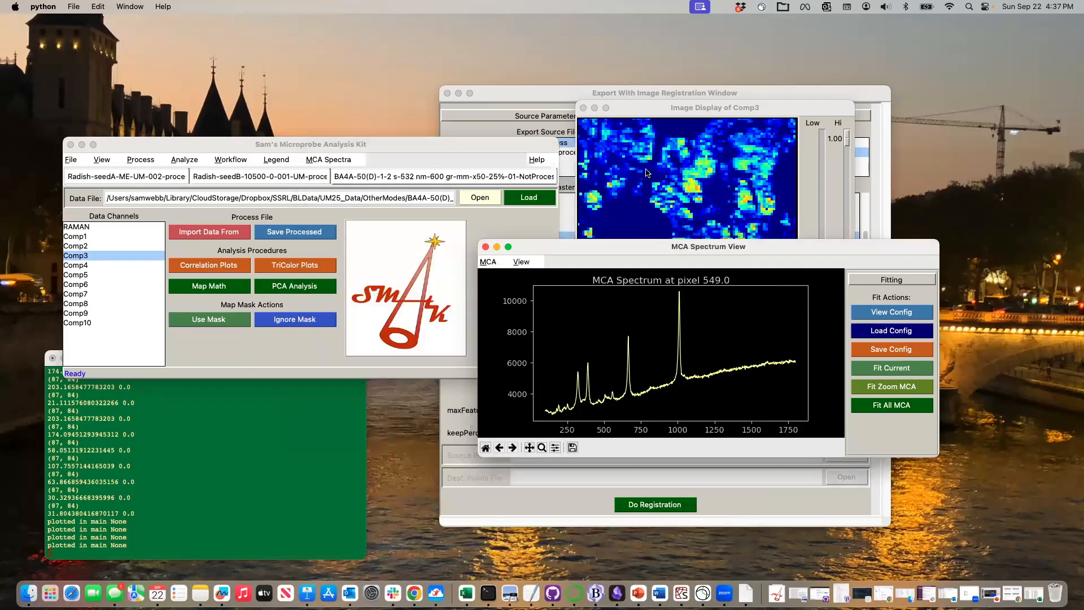
Display the Comp10 map and return to the Comp3 map to compare their spatial distributions
left_click(646, 172)
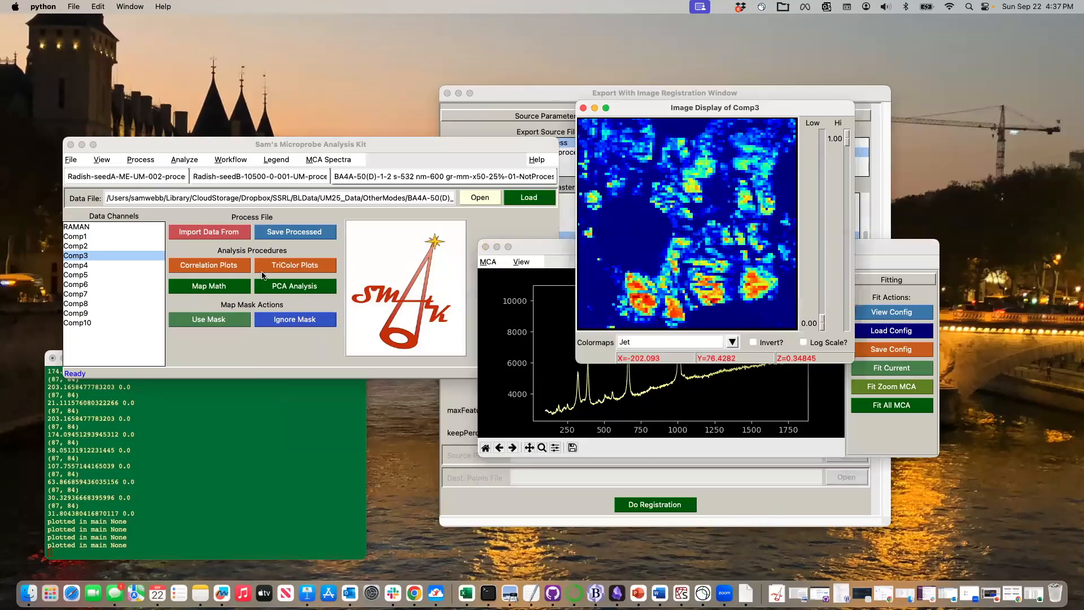
left_click(98, 322)
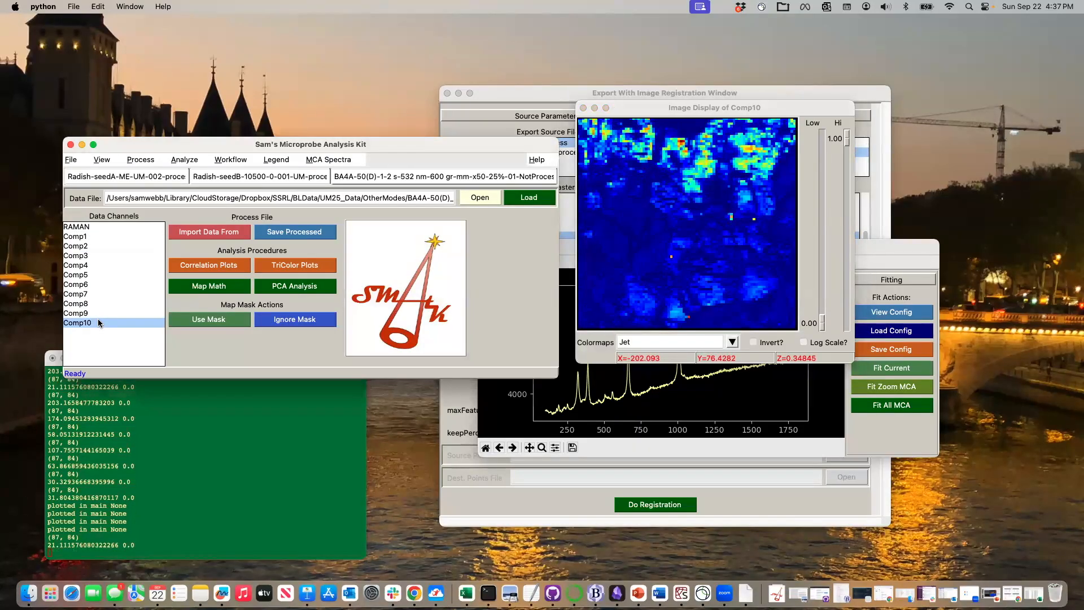
left_click(93, 256)
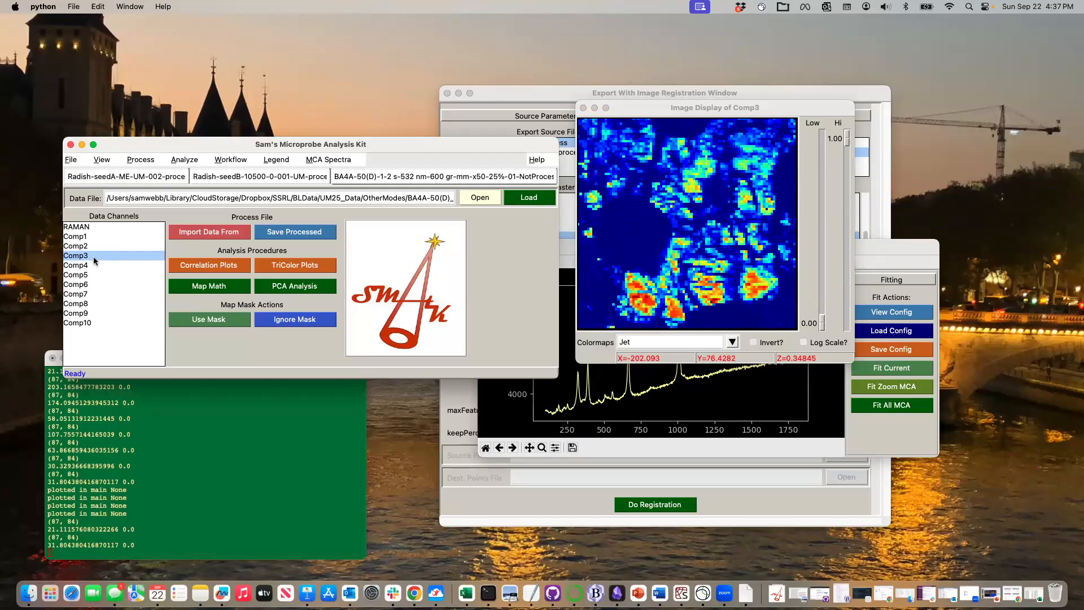
Add the Comp3 and Comp10 channels with map math, save the sum as new channel D, and close the calculation window
left_click(207, 288)
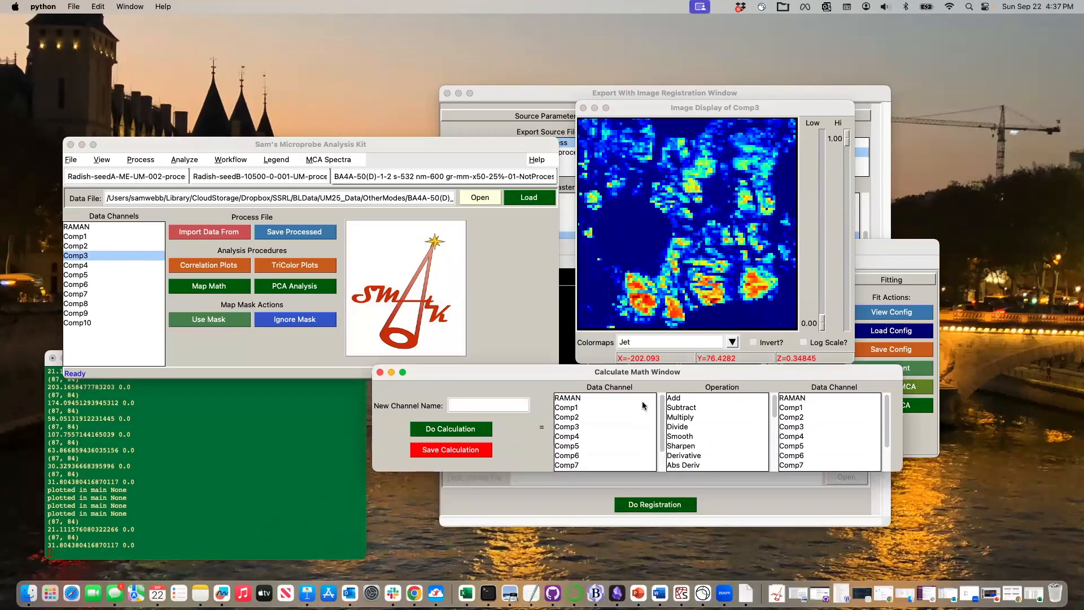
left_click(561, 427)
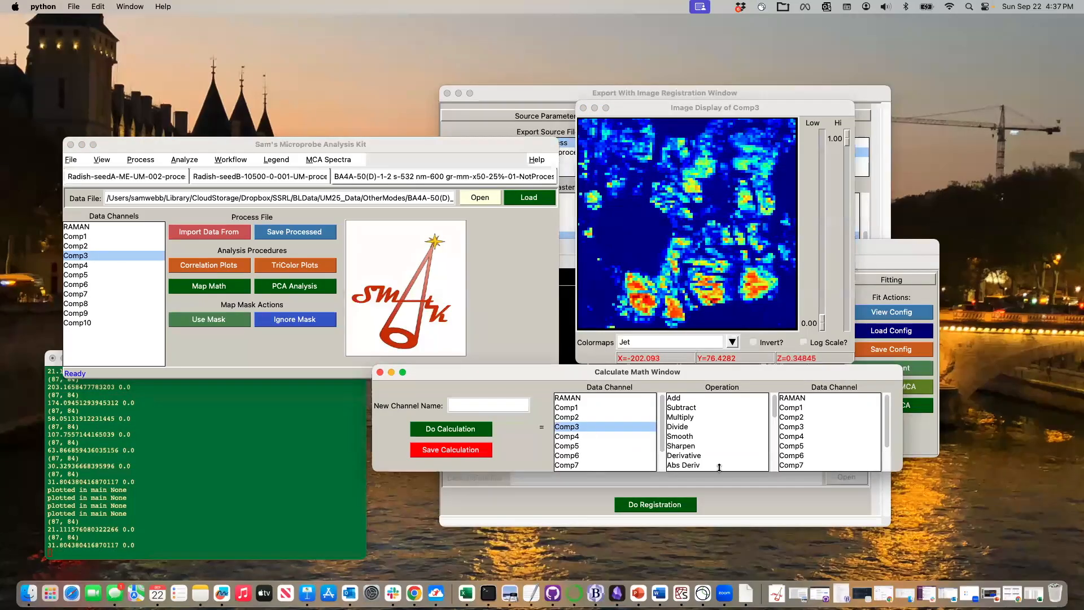
left_click(682, 399)
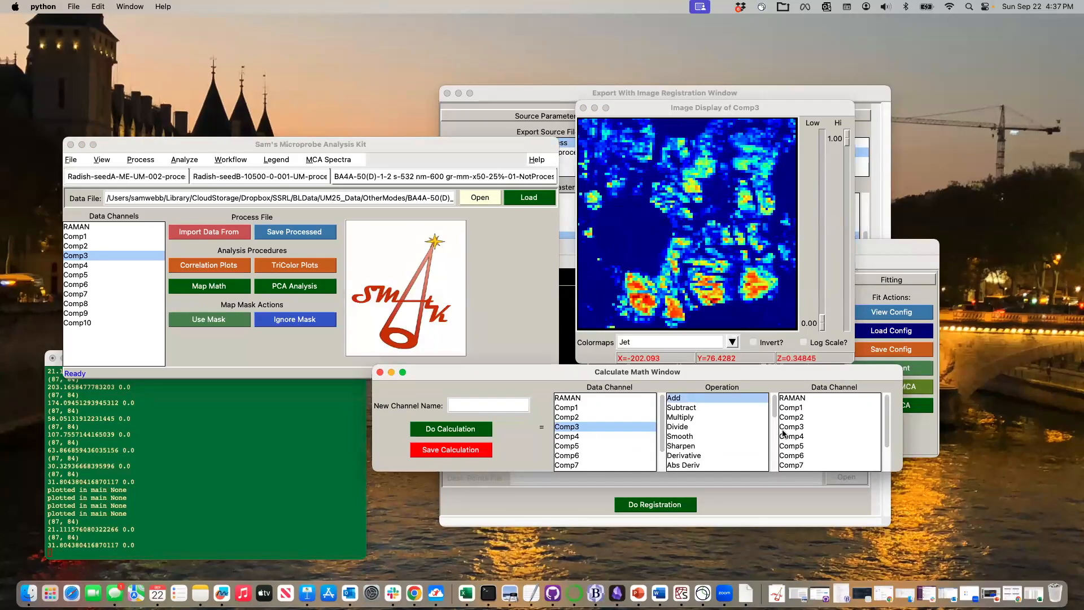
scroll(791, 436, "down", 2)
left_click(795, 455)
left_click(516, 403)
type("D")
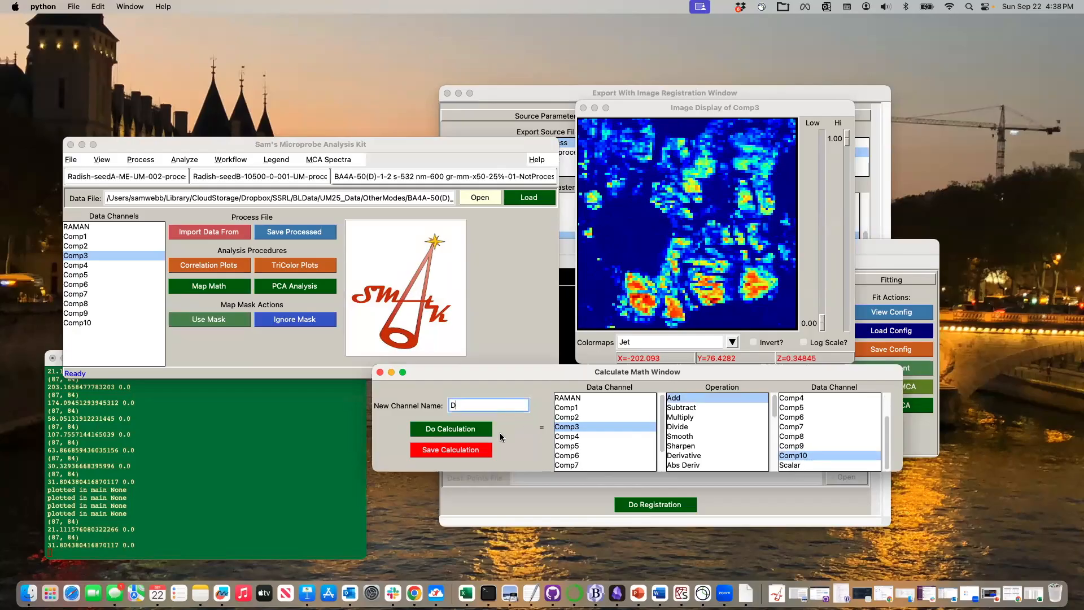
left_click(487, 447)
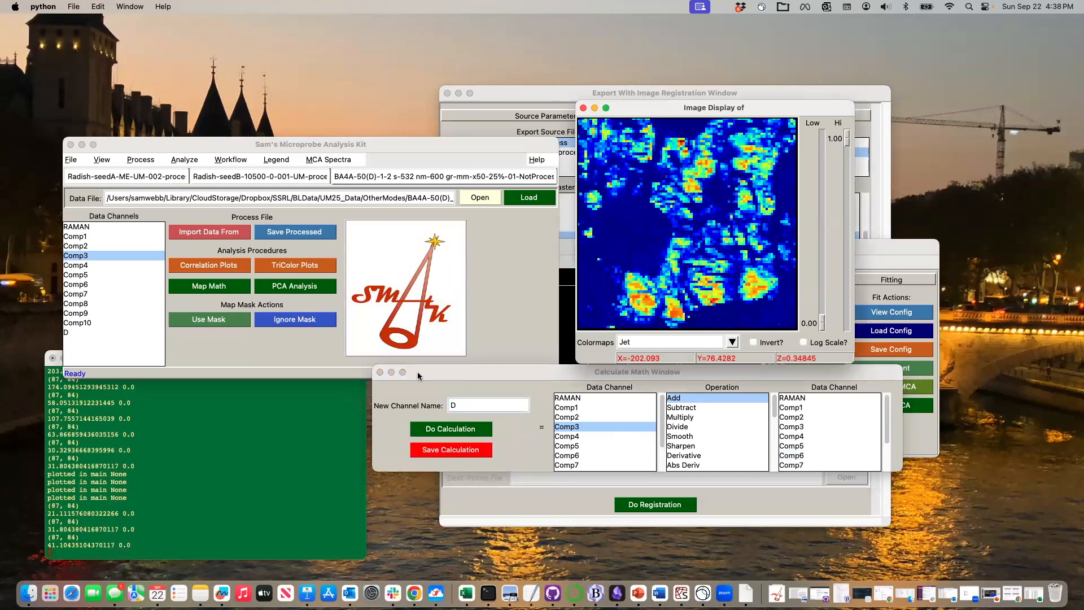
left_click(384, 371)
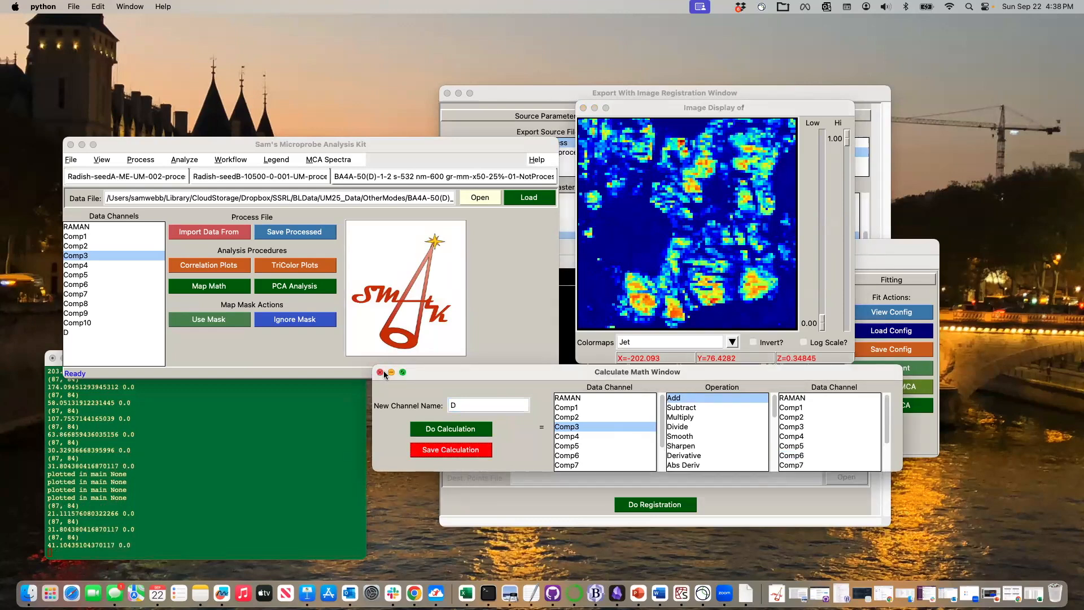
left_click(379, 372)
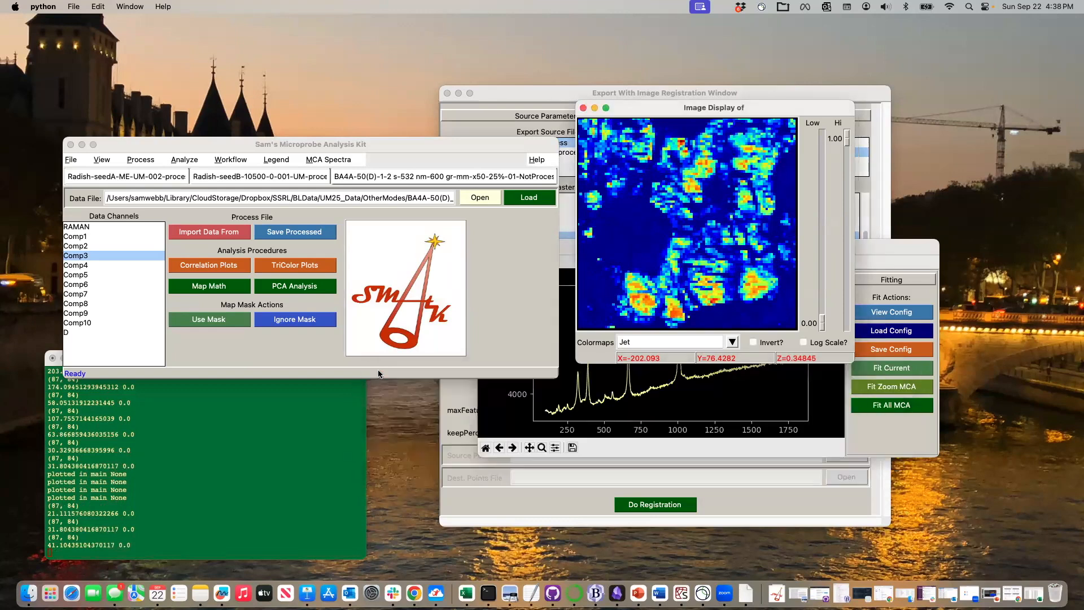
Display the D map and preview an InvBinary threshold of that channel at a level of about 20.39%
left_click(82, 332)
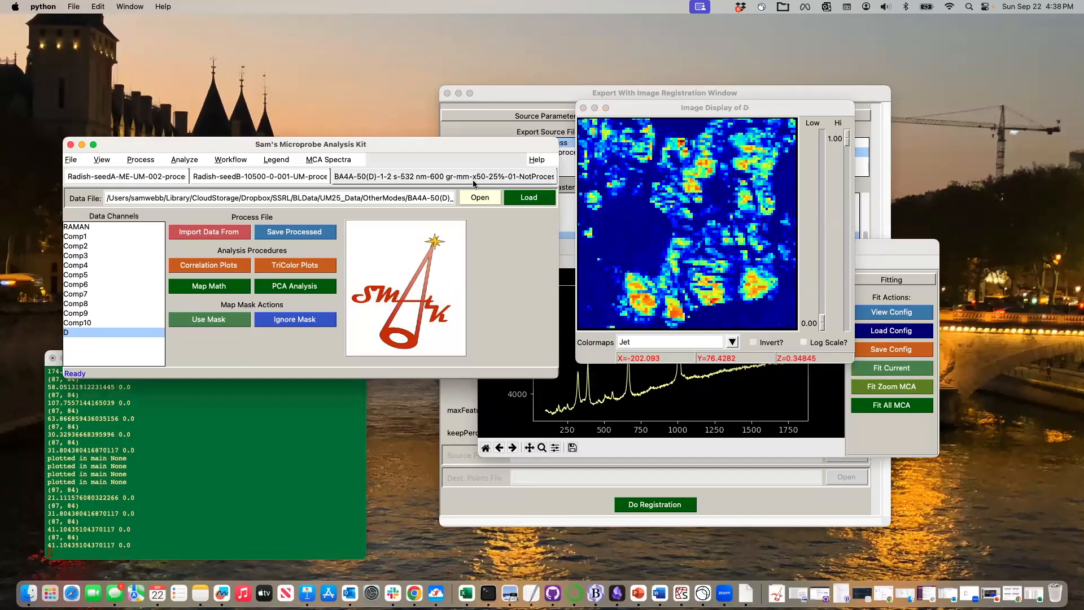
left_click(187, 160)
left_click(144, 162)
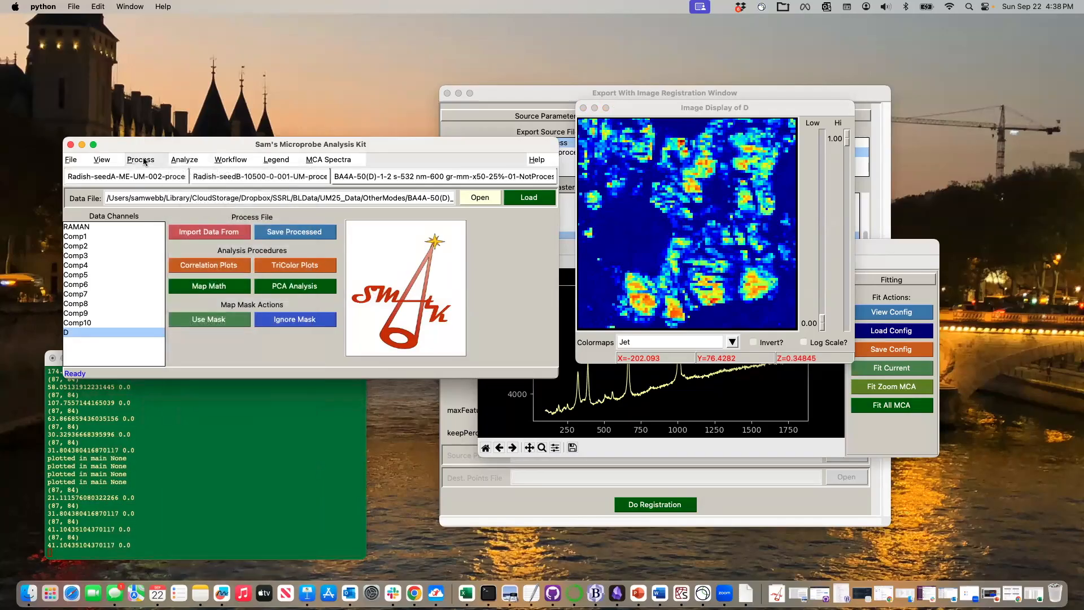
left_click(144, 162)
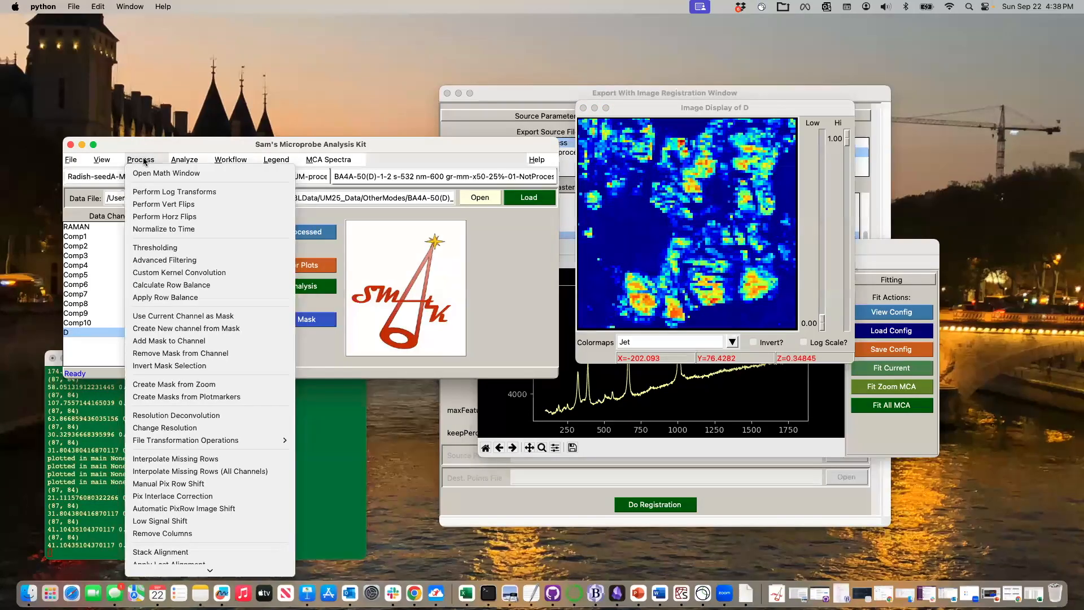
left_click(165, 248)
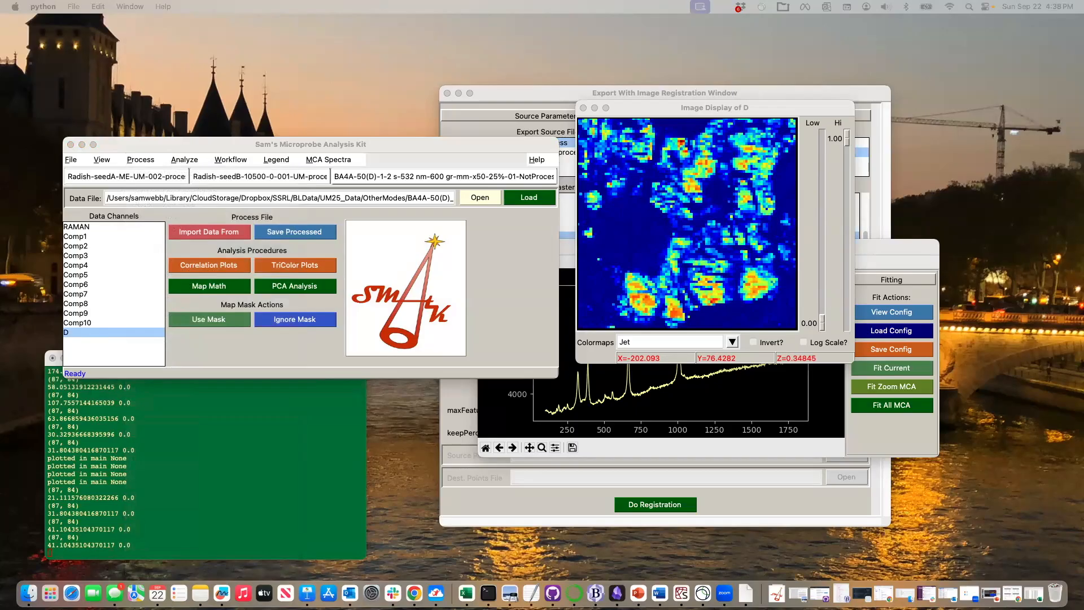
left_click_drag(233, 531, 485, 111)
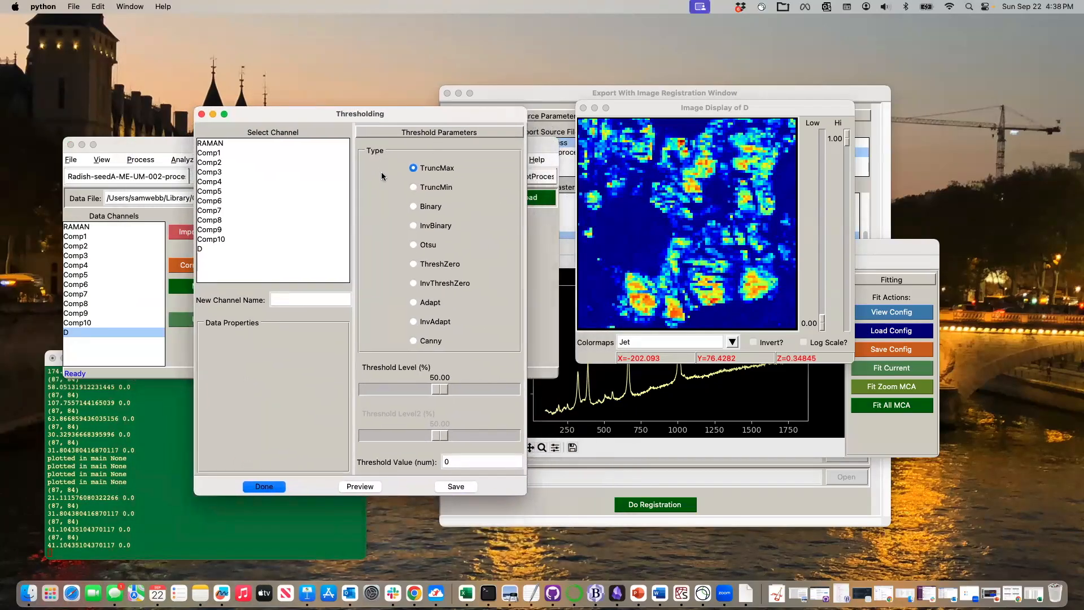
left_click(200, 249)
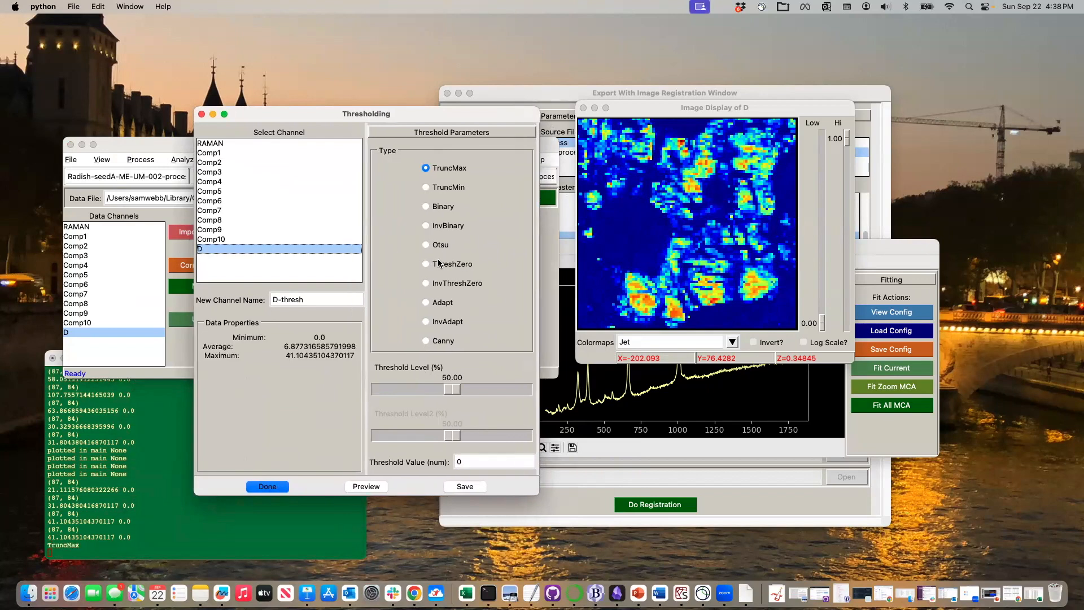
left_click(425, 225)
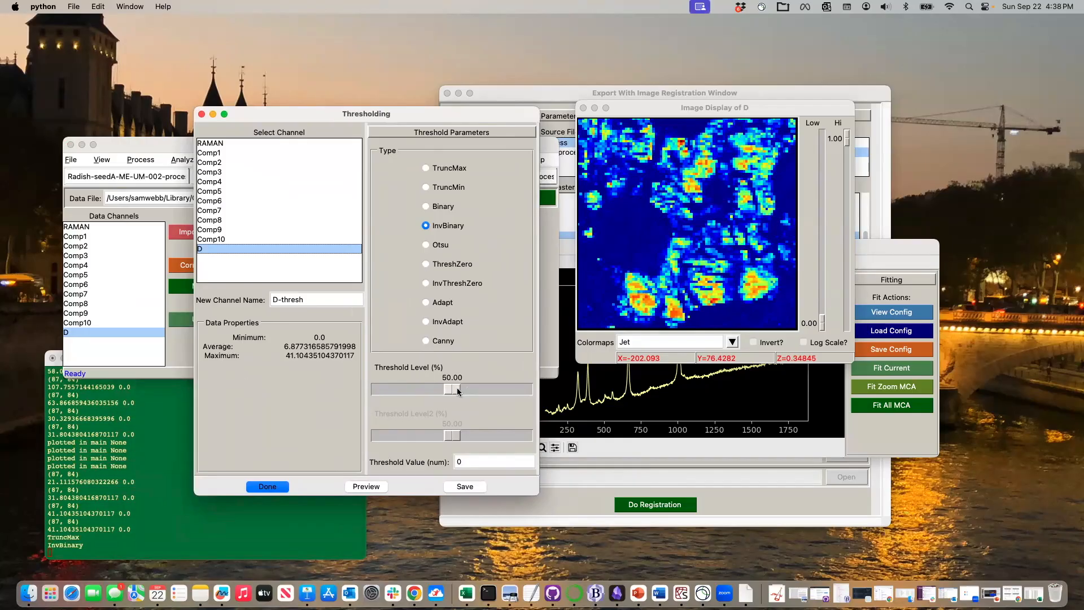
left_click_drag(456, 387, 410, 388)
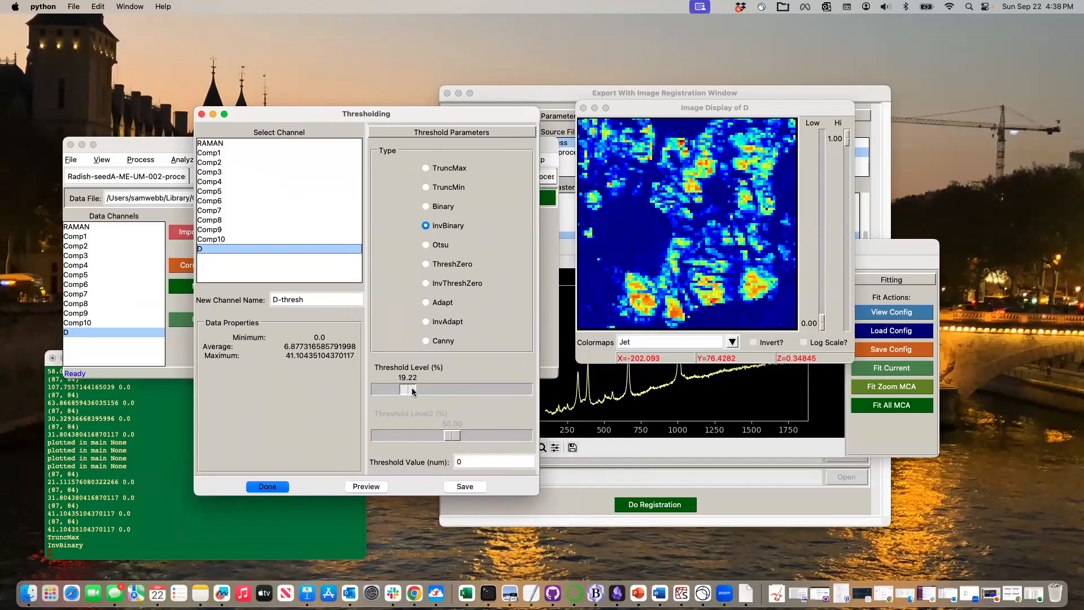
left_click(355, 489)
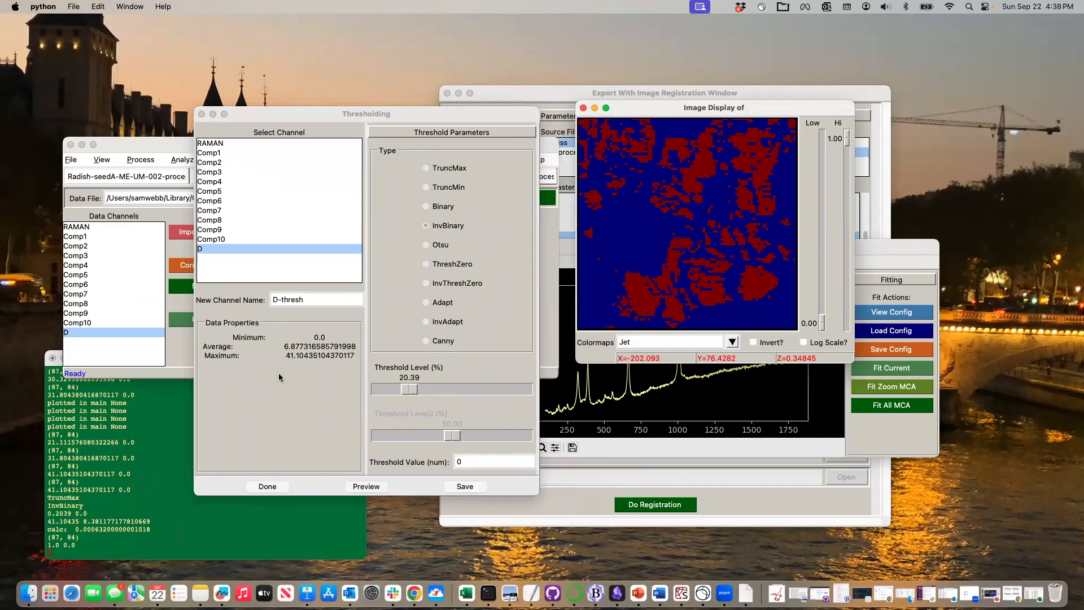
Save the thresholded map as channel D-thresh, finish thresholding, and display the new channel
left_click(469, 487)
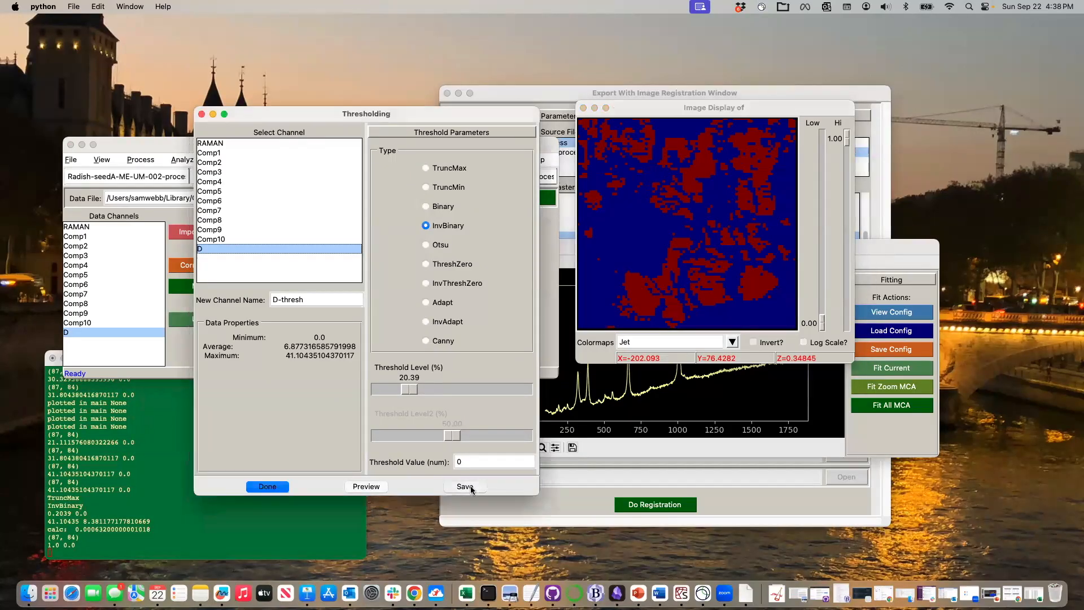
left_click(266, 486)
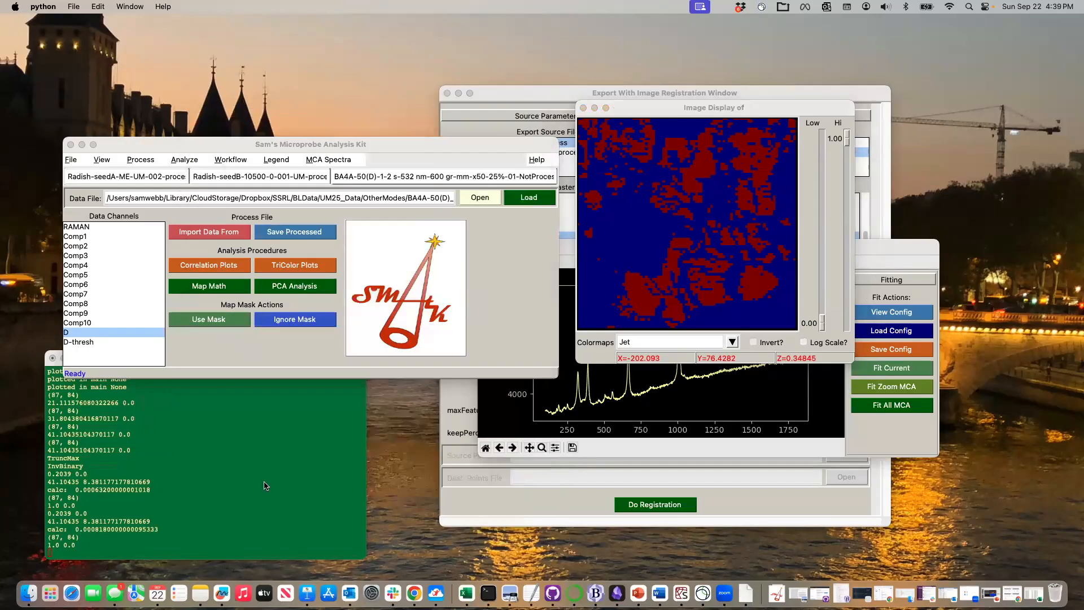
left_click(97, 342)
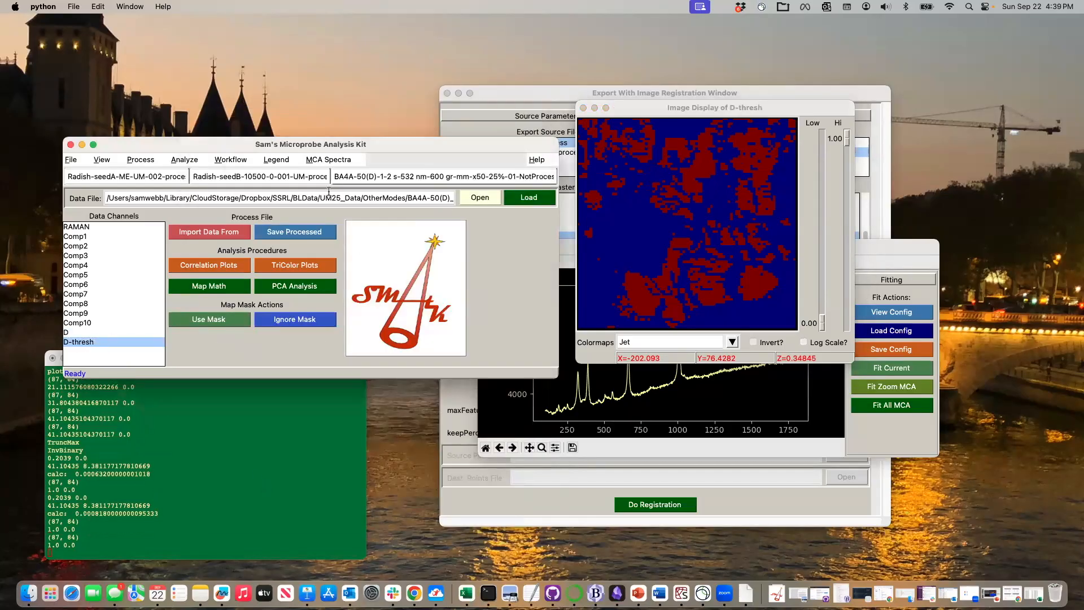
left_click(341, 162)
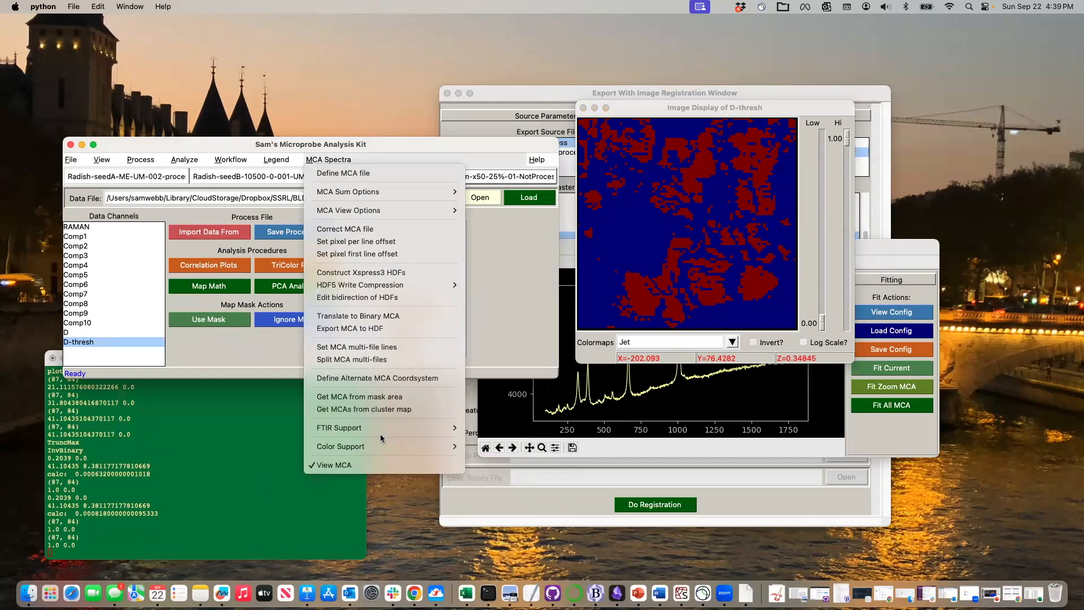
mouse_move(381, 429)
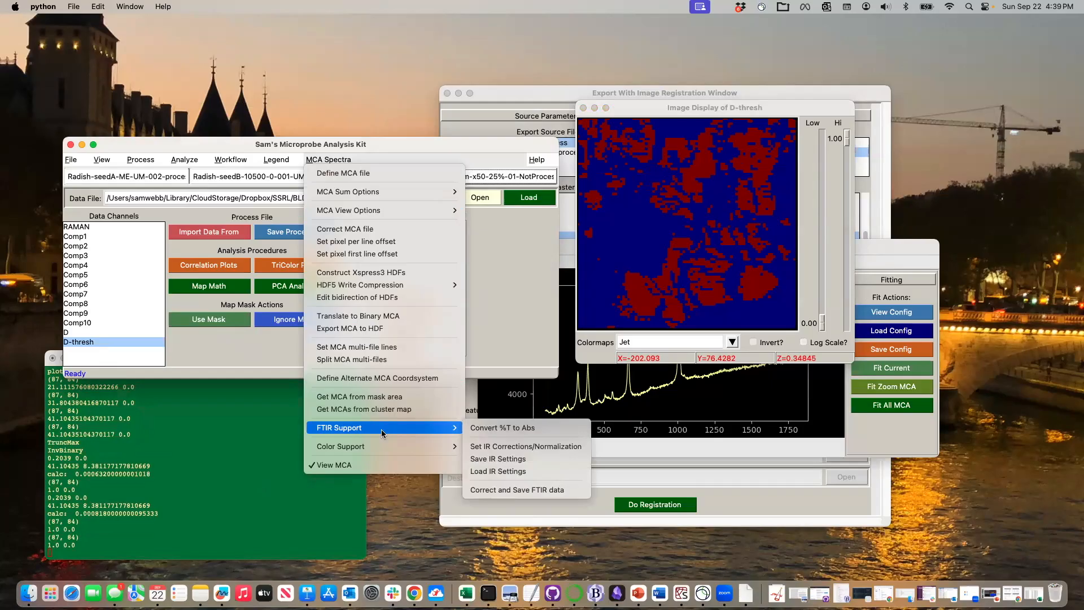
left_click(726, 447)
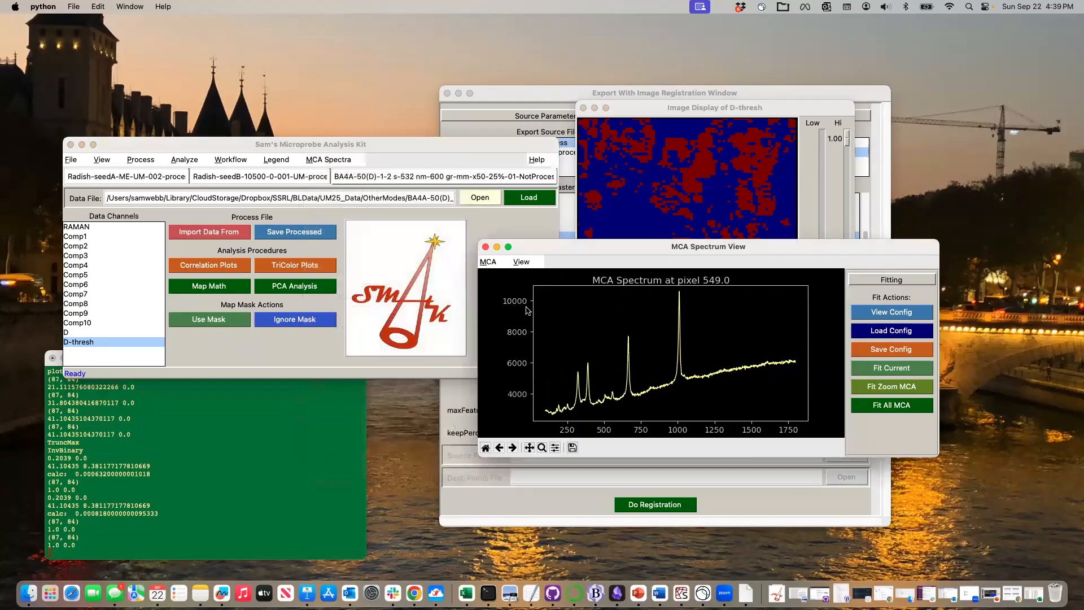
left_click(489, 263)
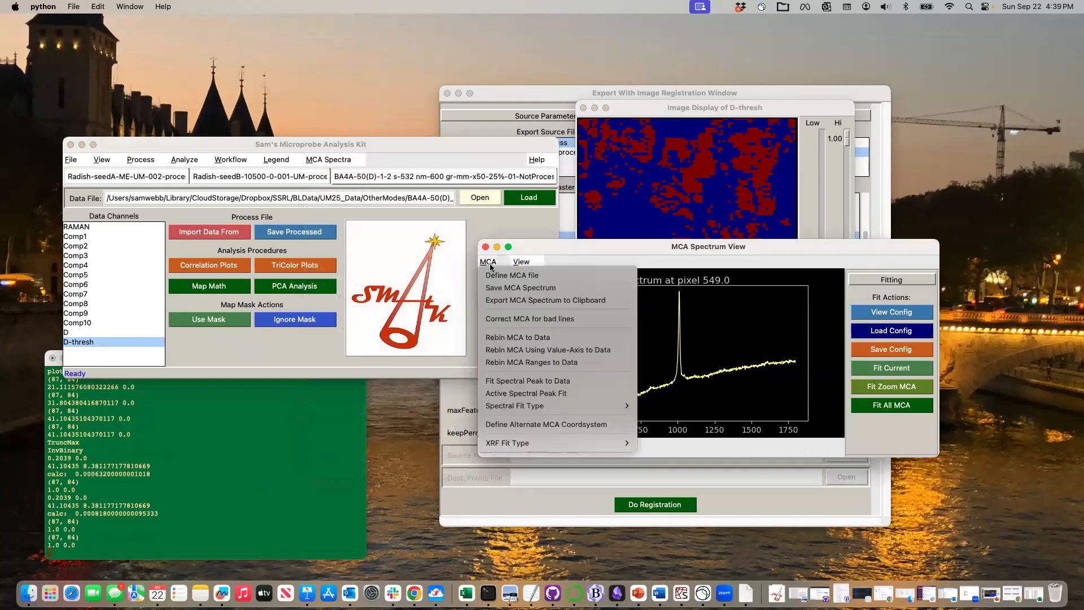
left_click(539, 363)
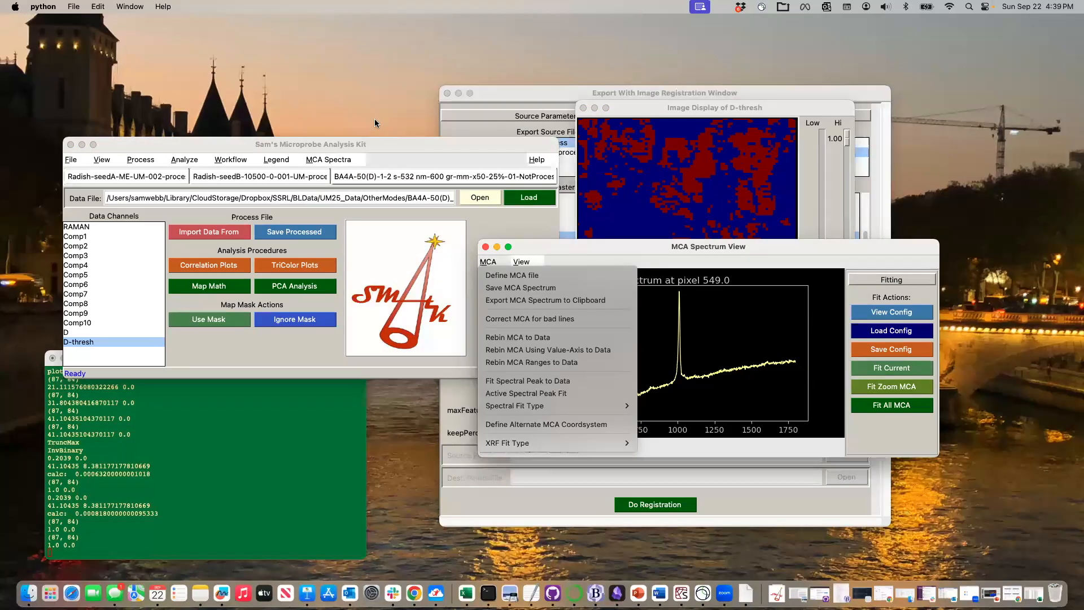
left_click(339, 162)
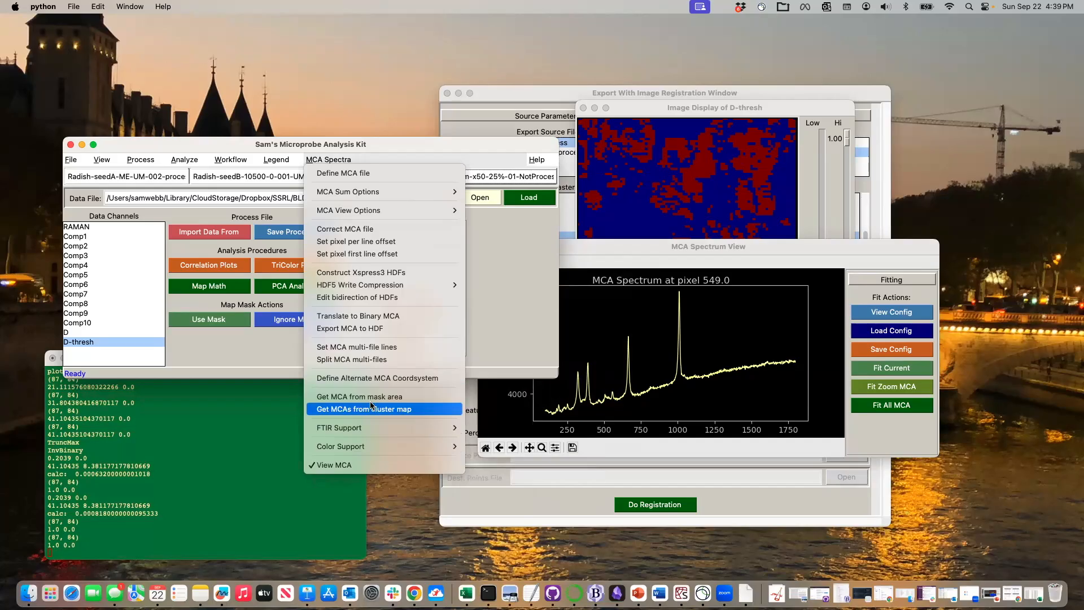
left_click(605, 254)
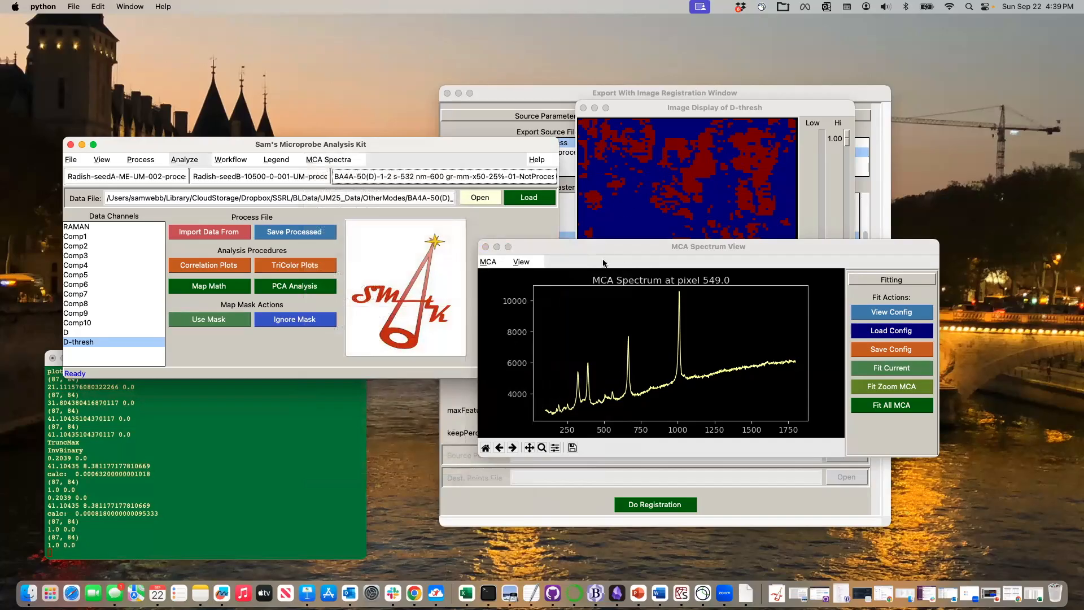
Move the MCA spectrum window clear of the D-thresh map and view the Raman spectra at several thresholded pixels
left_click_drag(604, 249, 551, 332)
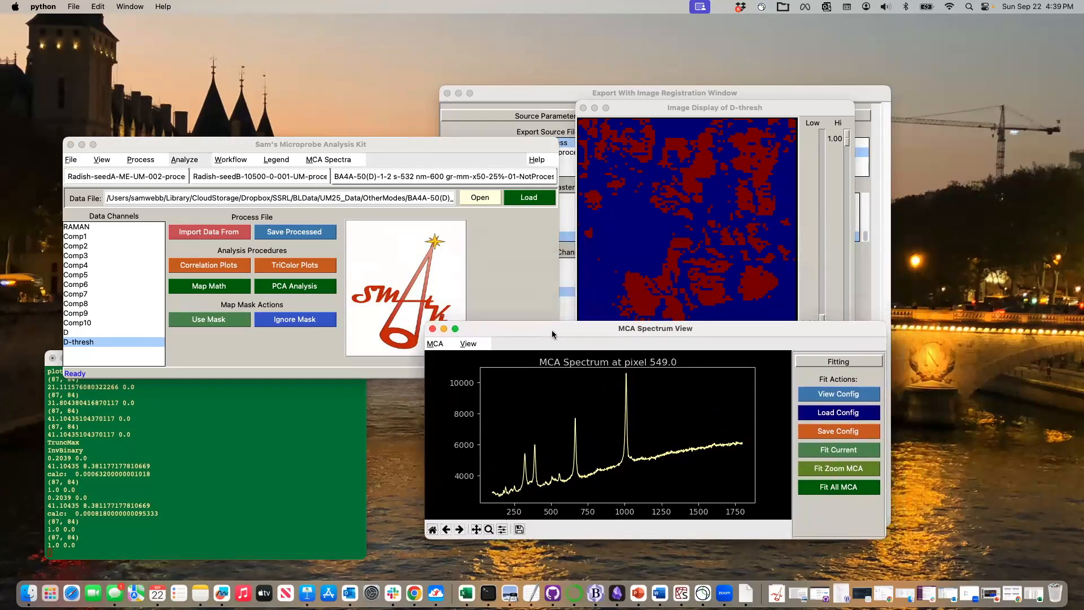
left_click(646, 309)
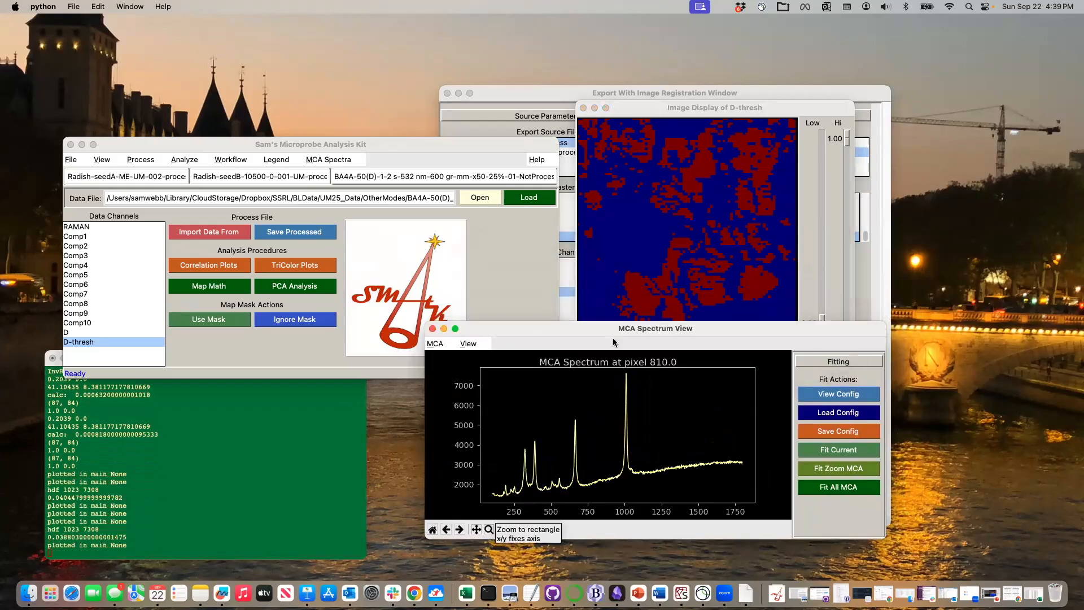
left_click(678, 146)
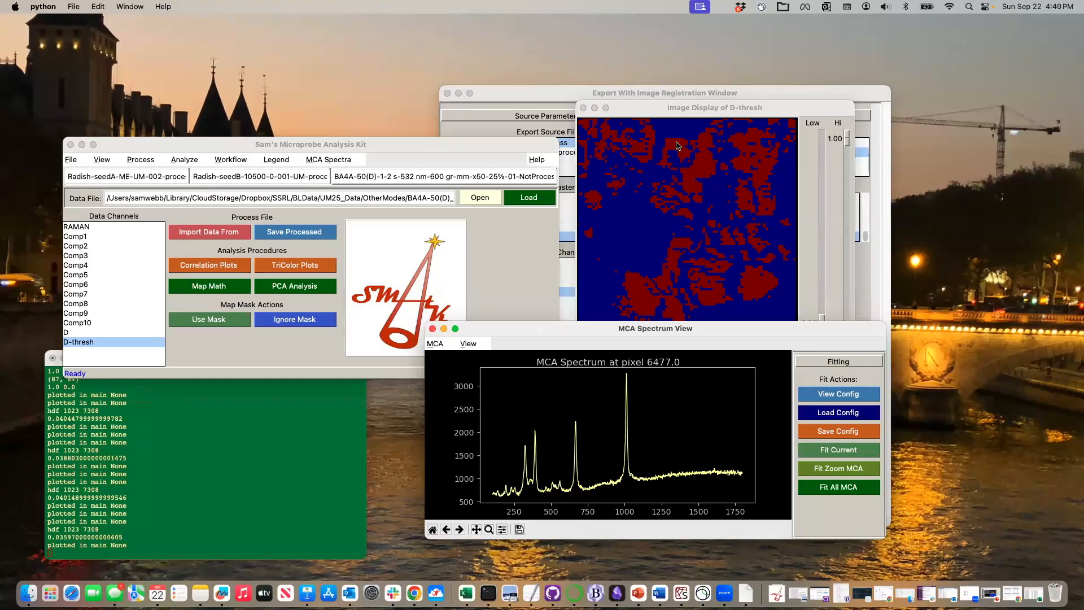
Start Fit Spectral Peak to Data from the MCA spectrum and choose the D-thresh channel as the fit mask
left_click(429, 345)
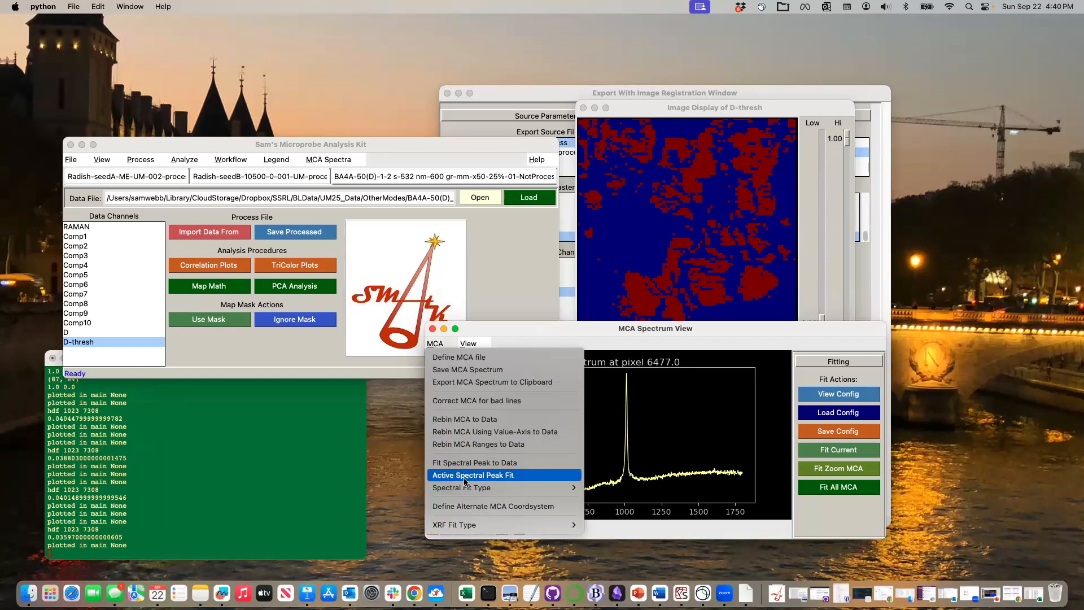
mouse_move(466, 489)
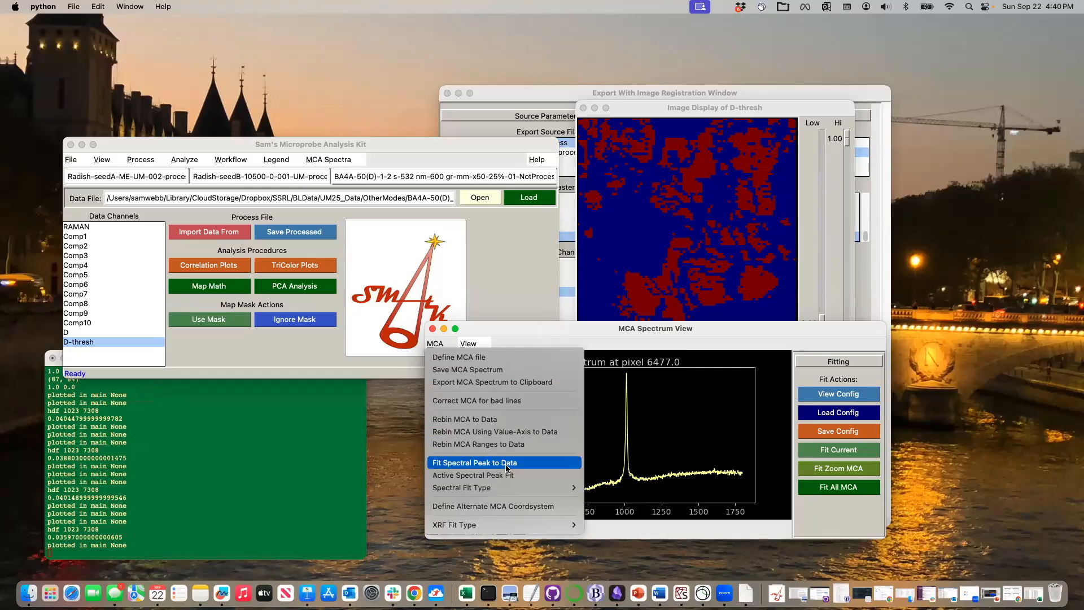
left_click(507, 463)
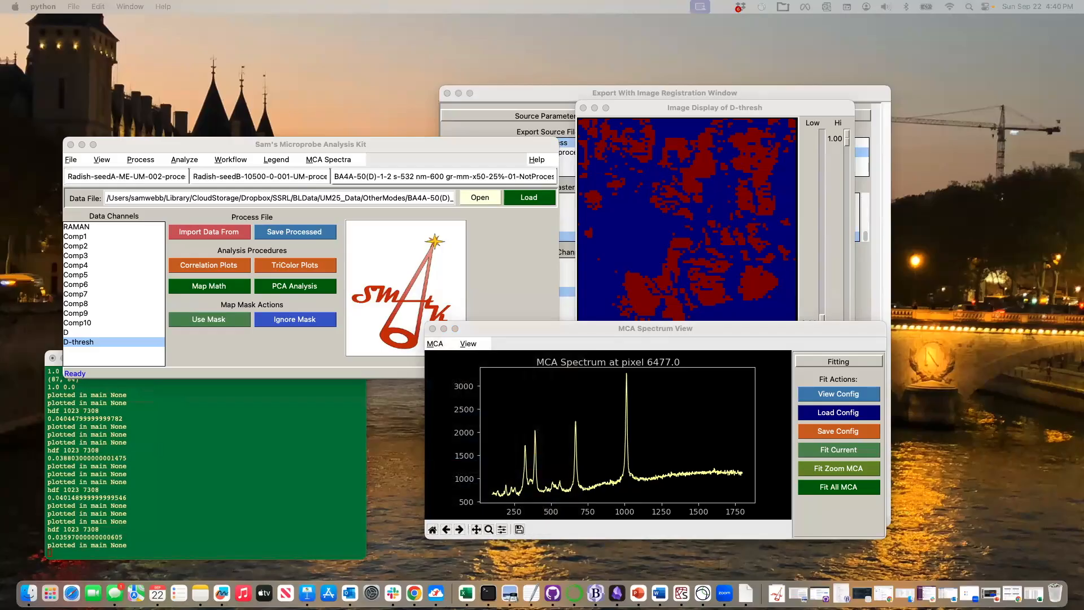
left_click_drag(196, 608, 341, 336)
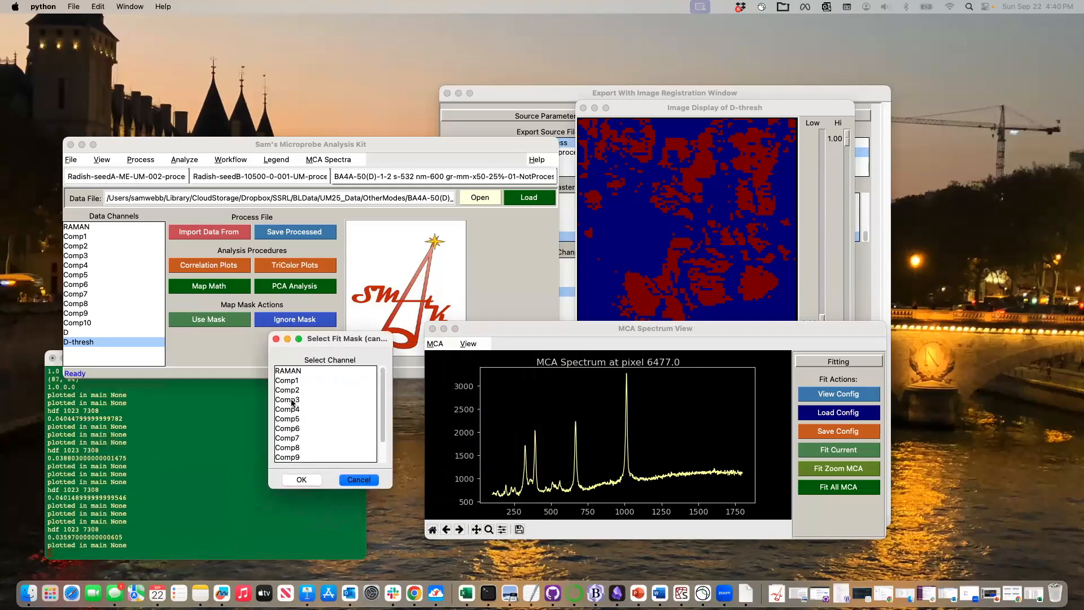
scroll(307, 449, "down", 3)
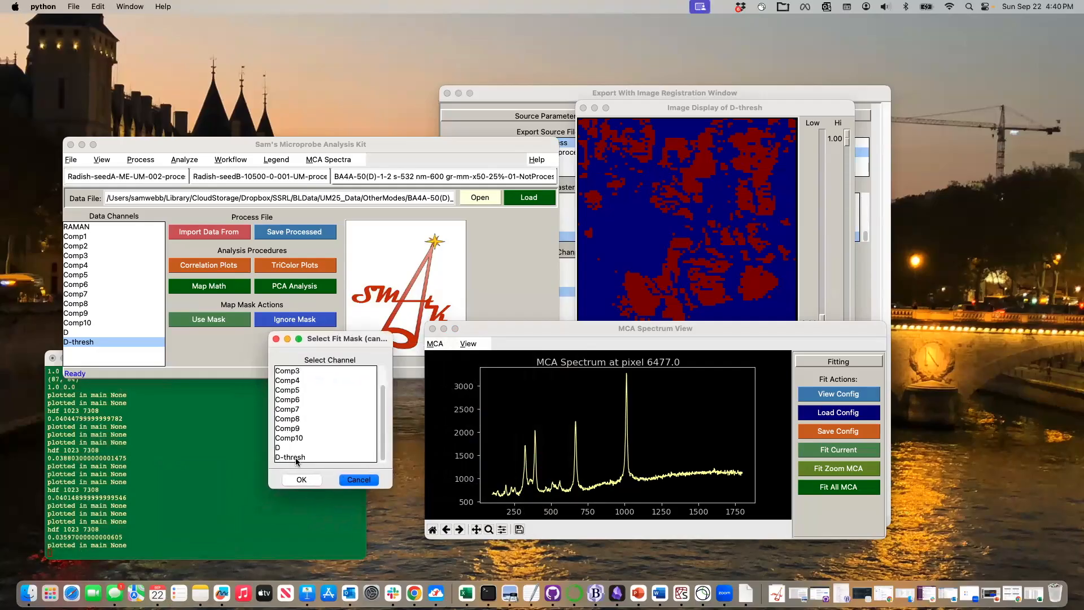
left_click(297, 459)
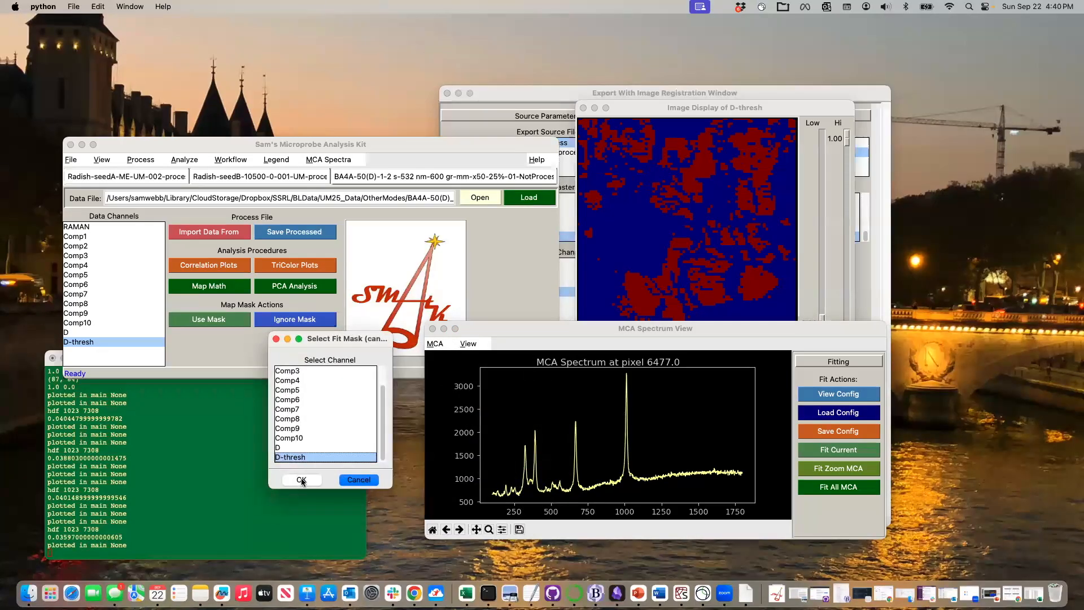
left_click(301, 479)
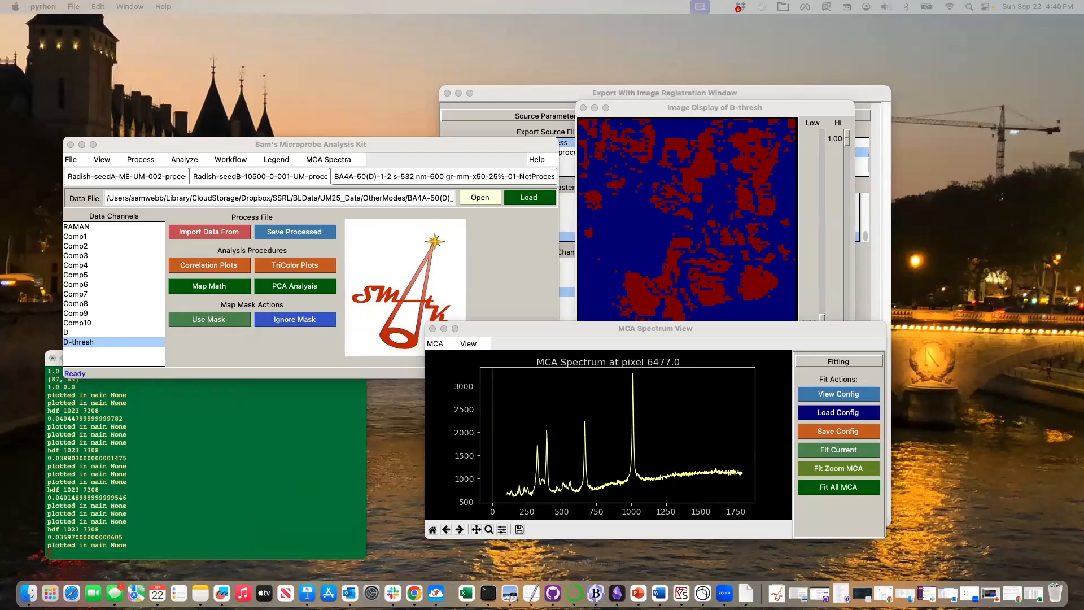
Set the minimum value of the MCA peak fit range to 610
left_click_drag(1, 556, 353, 424)
left_click(314, 454)
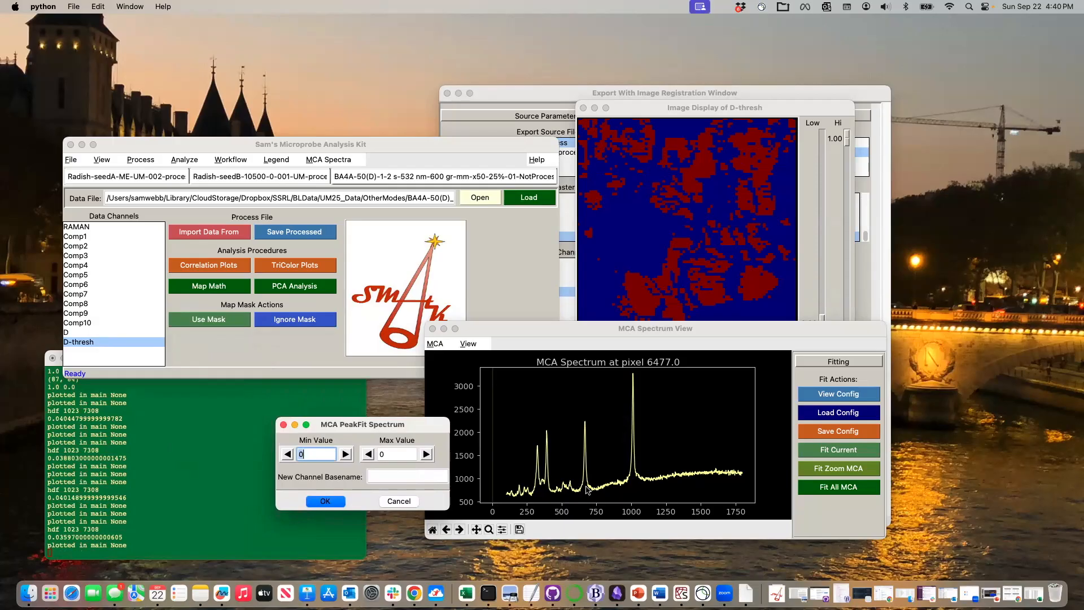
left_click(433, 346)
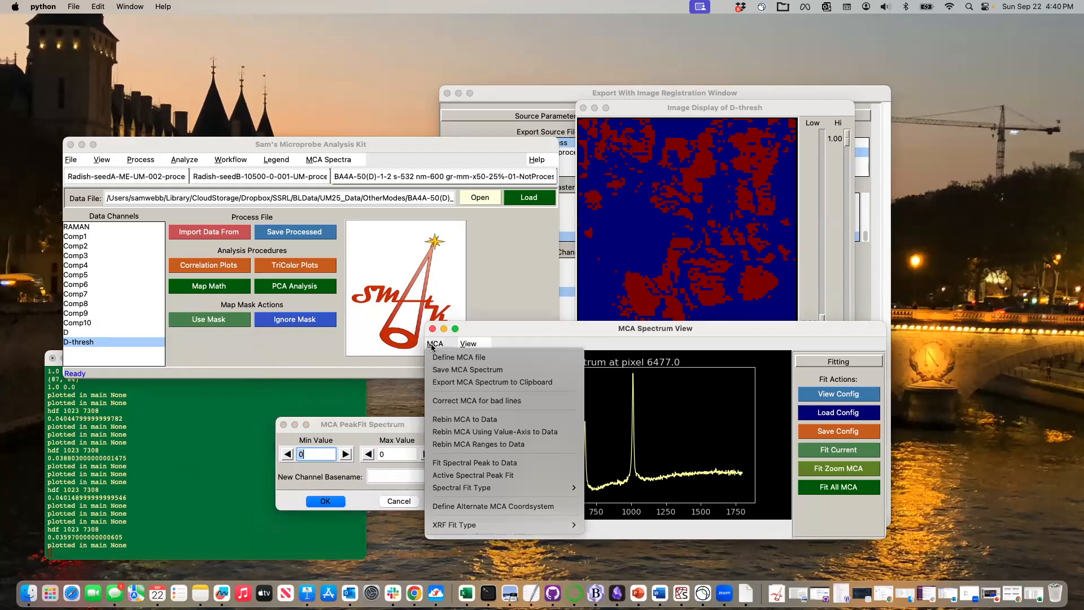
left_click(545, 326)
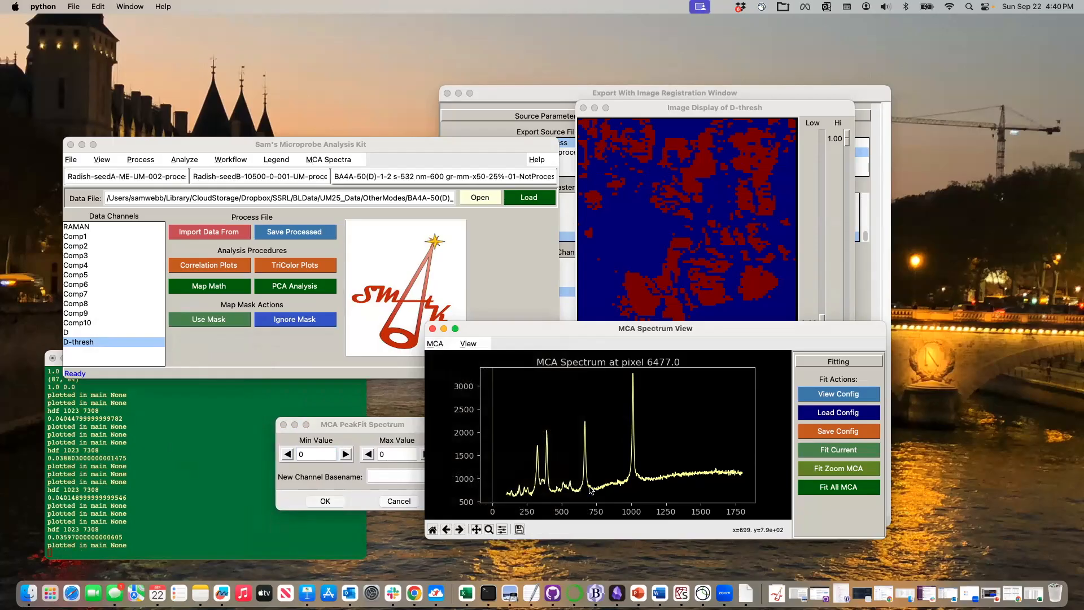
left_click(318, 454)
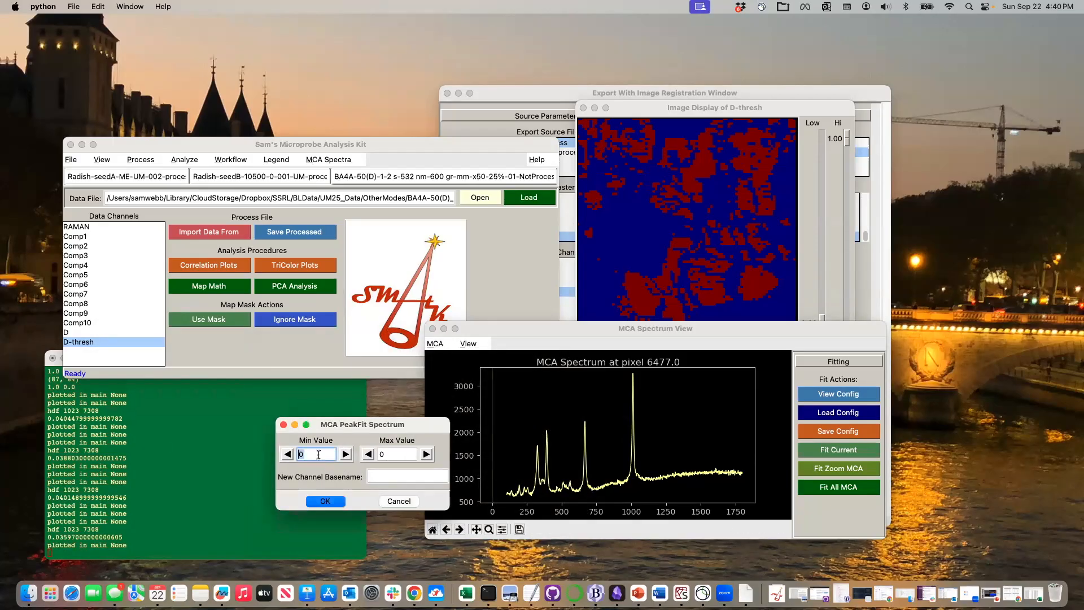
type("600")
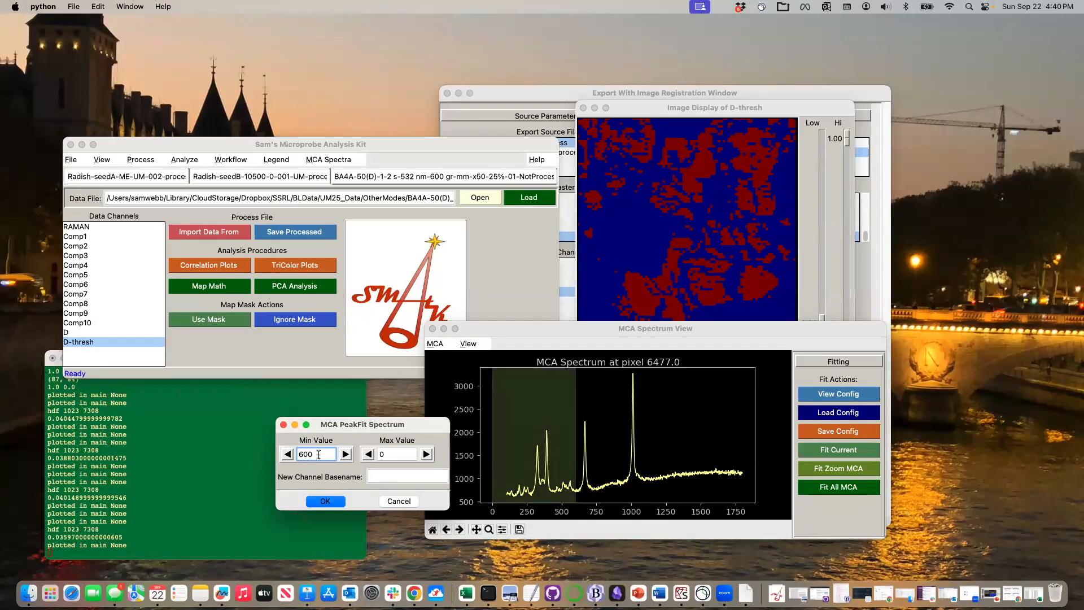
left_click(346, 454)
left_click(346, 453)
Set the maximum value of the MCA peak fit range to 735
left_click(400, 454)
type("750")
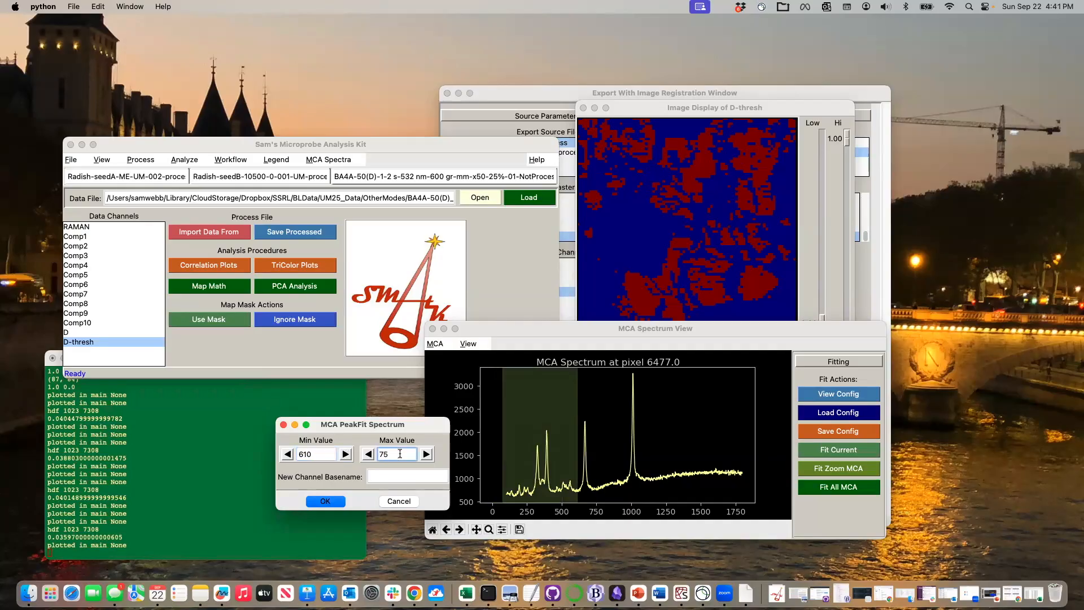
left_click(427, 454)
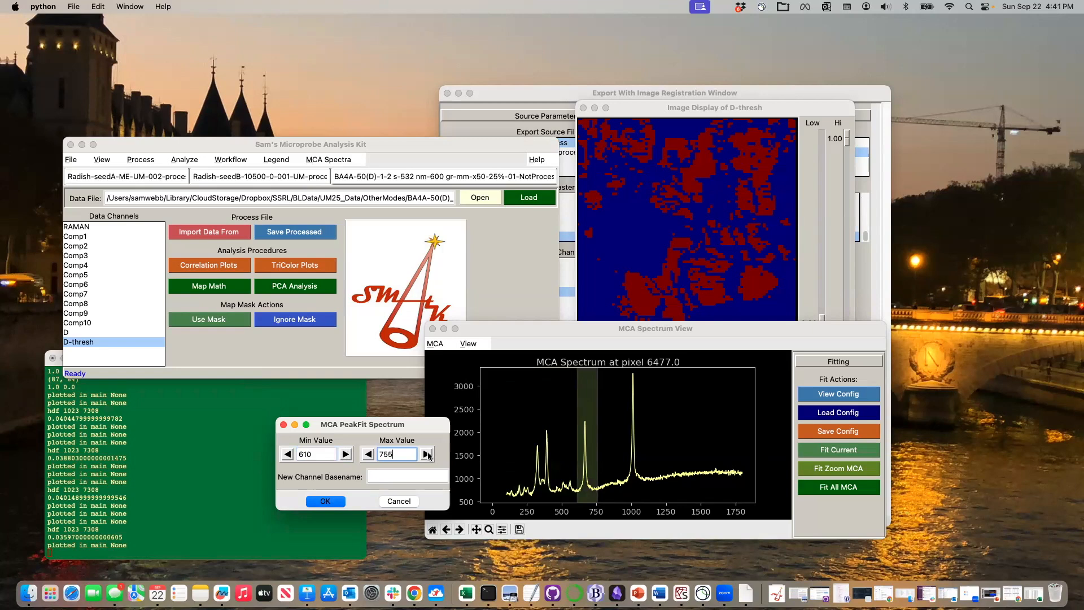
left_click(366, 454)
left_click(367, 454)
left_click(366, 453)
Enter dp as the new channel basename and run the spectral peak fit
left_click(378, 474)
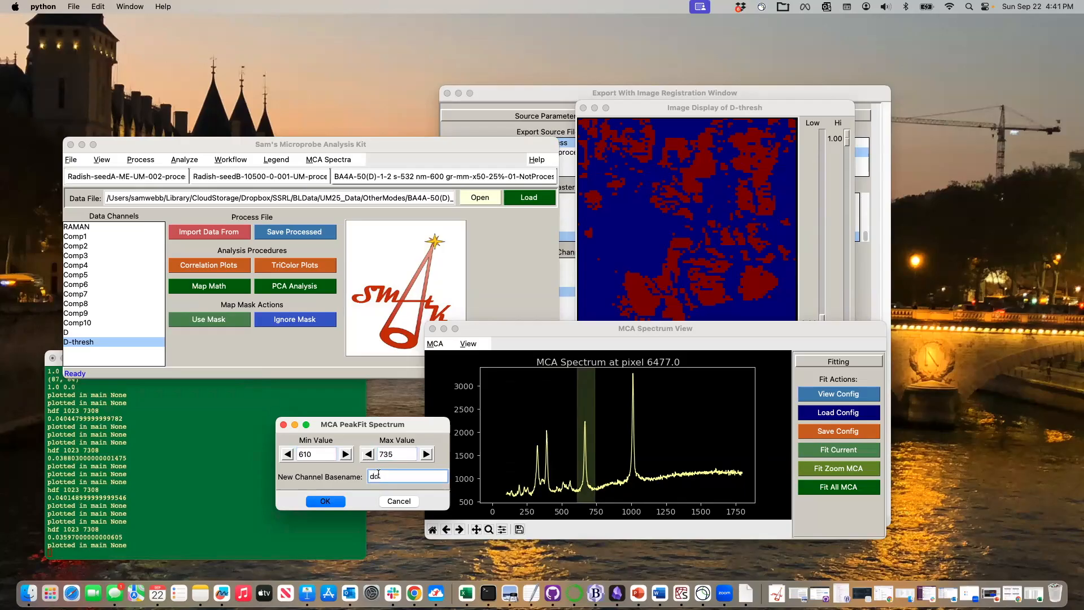
type("dp")
left_click(326, 501)
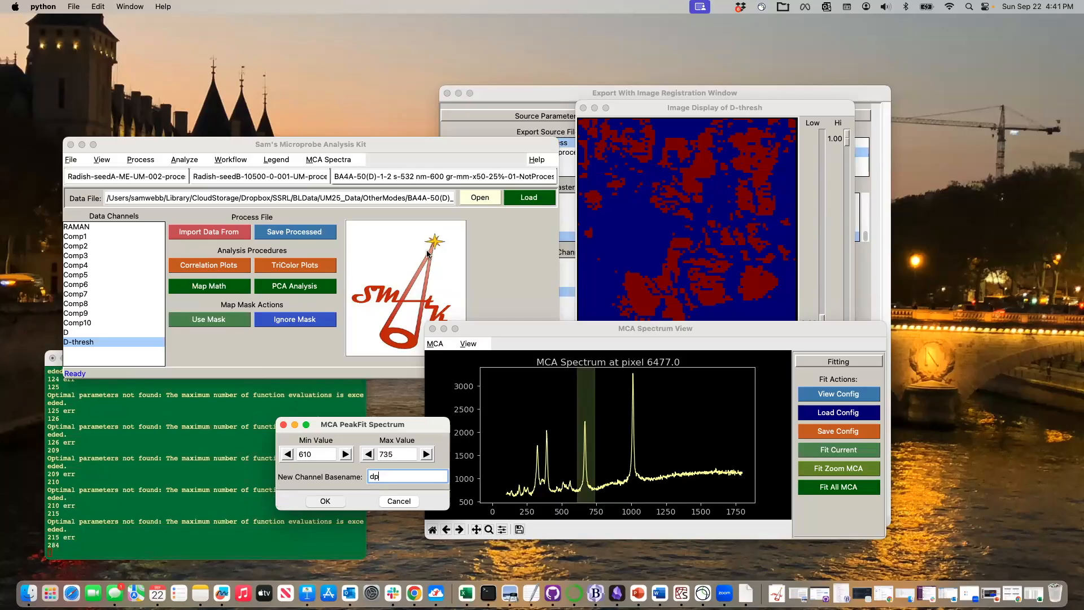
Abort the running peak fit in Terminal and relaunch the analysis kit with python smak.py, dismissing the crash dialogs
left_click(439, 339)
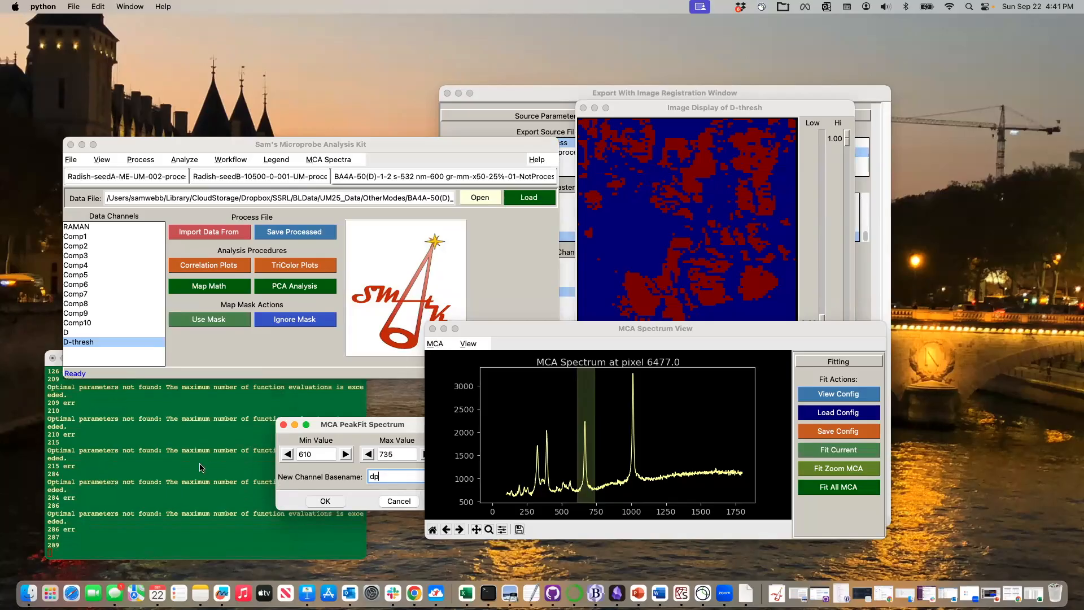
left_click(186, 475)
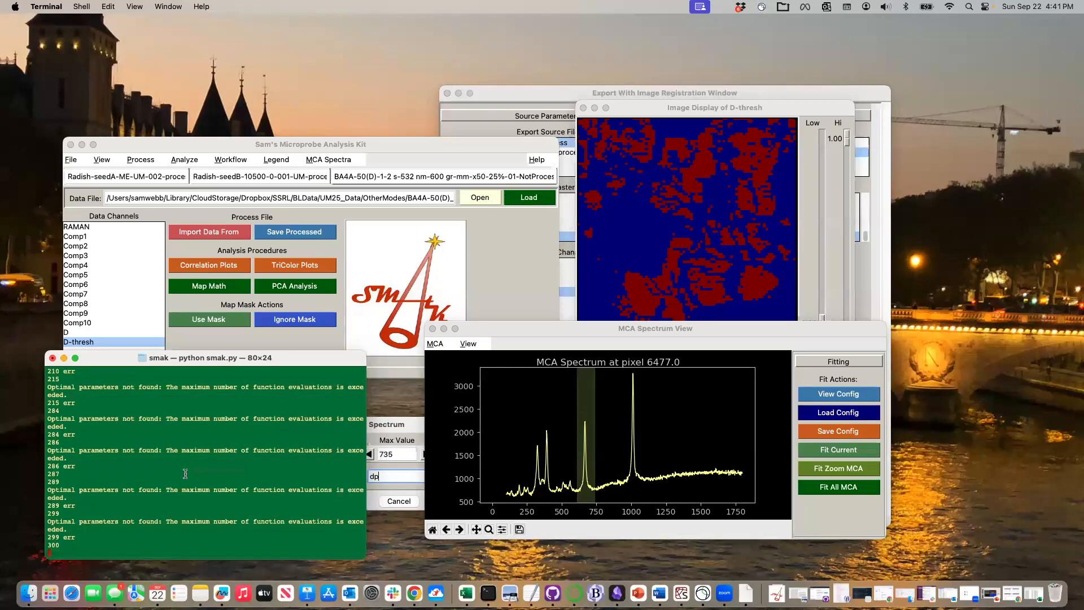
key("Up")
key("Return")
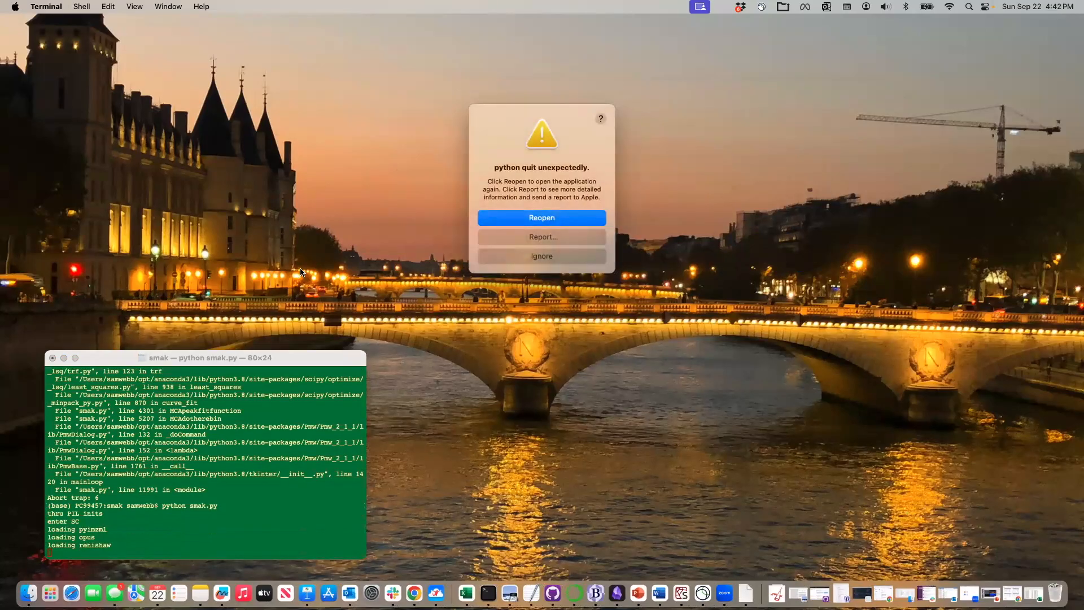
left_click(602, 218)
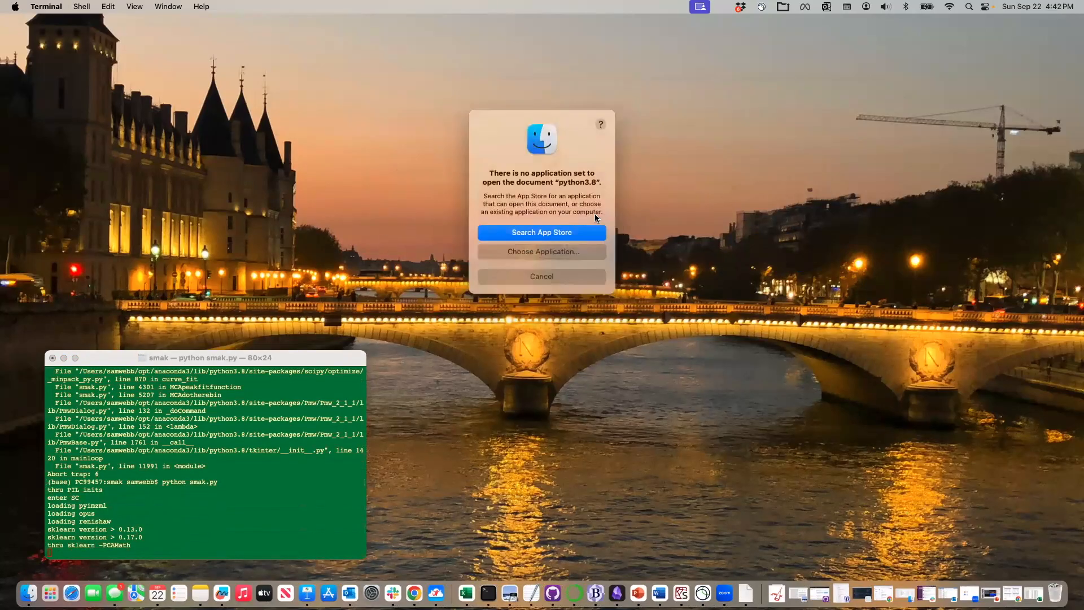
left_click(542, 276)
left_click_drag(452, 541, 300, 173)
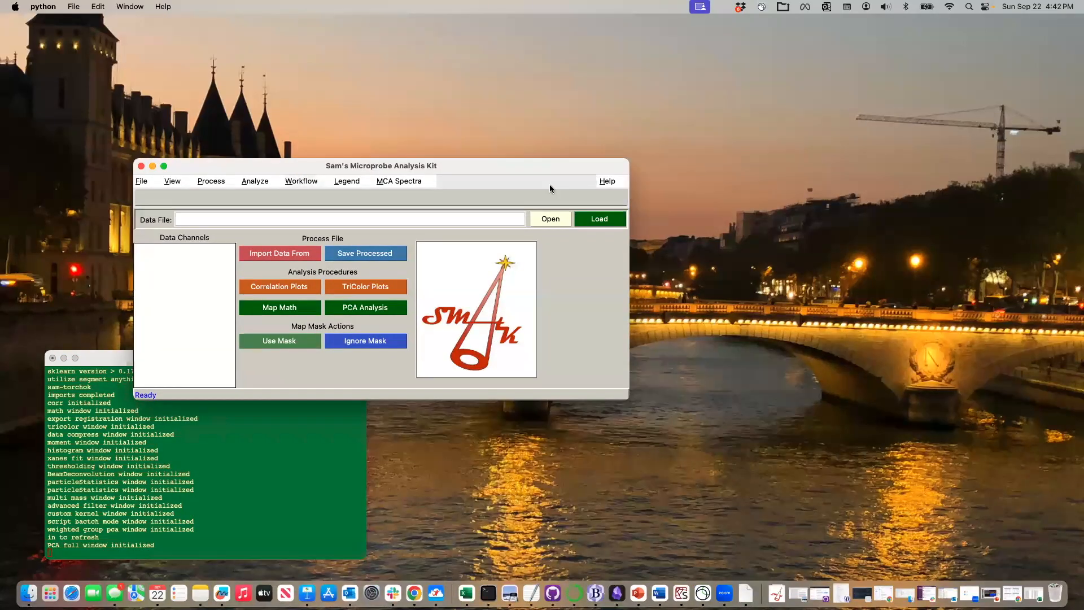
Open the processed data file BA4A-50(D)_1_2 s_532 nm_600 gr_mm_x50_25%_01_NotProcessed_processfitr.hdf5 from the Downloads folder
left_click(550, 219)
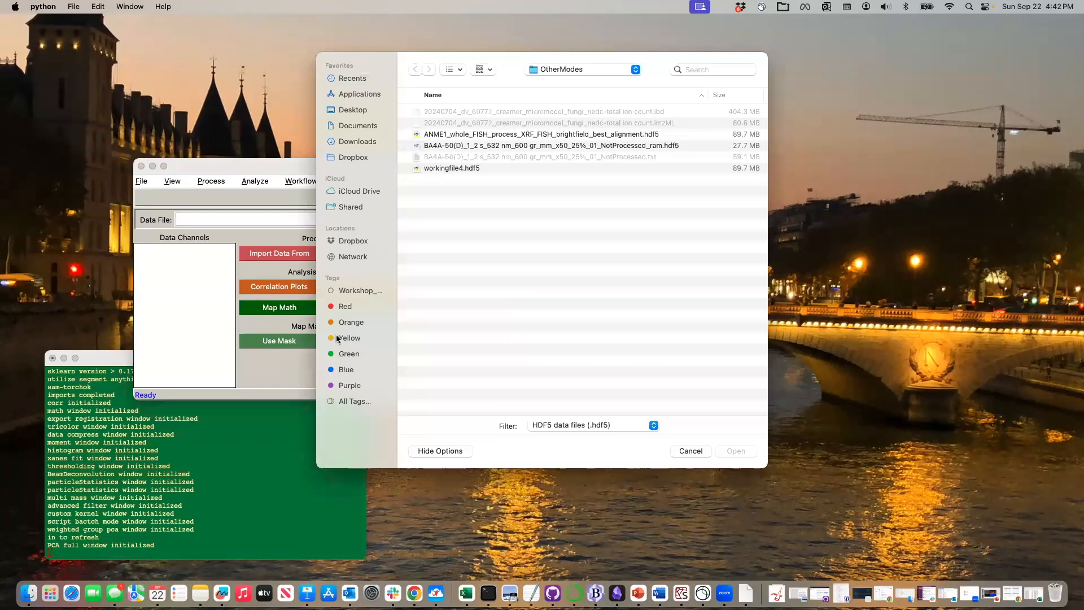
left_click(352, 241)
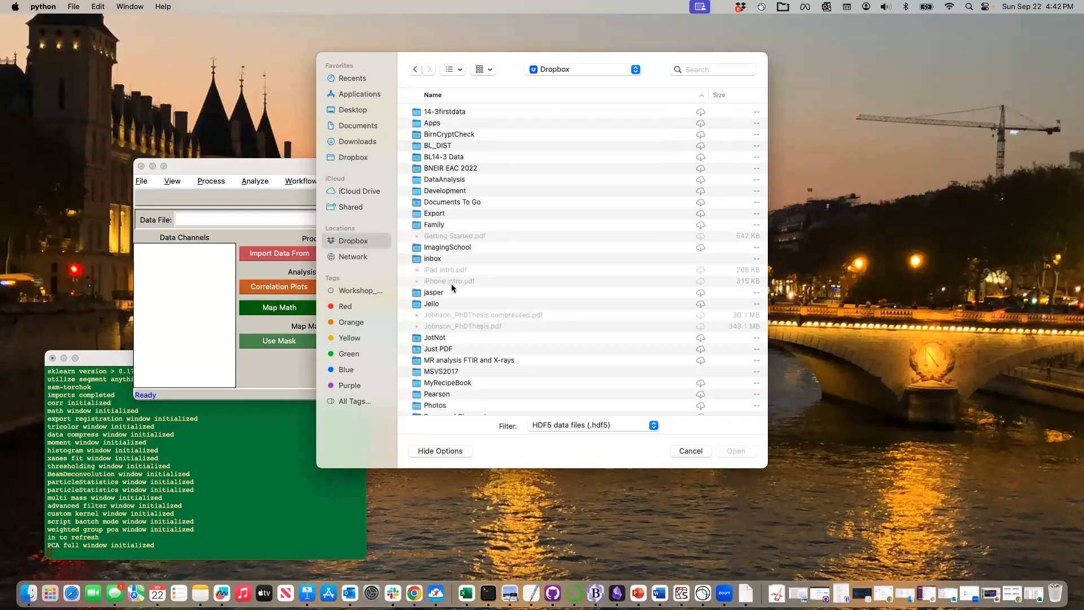
left_click(334, 141)
left_click(681, 284)
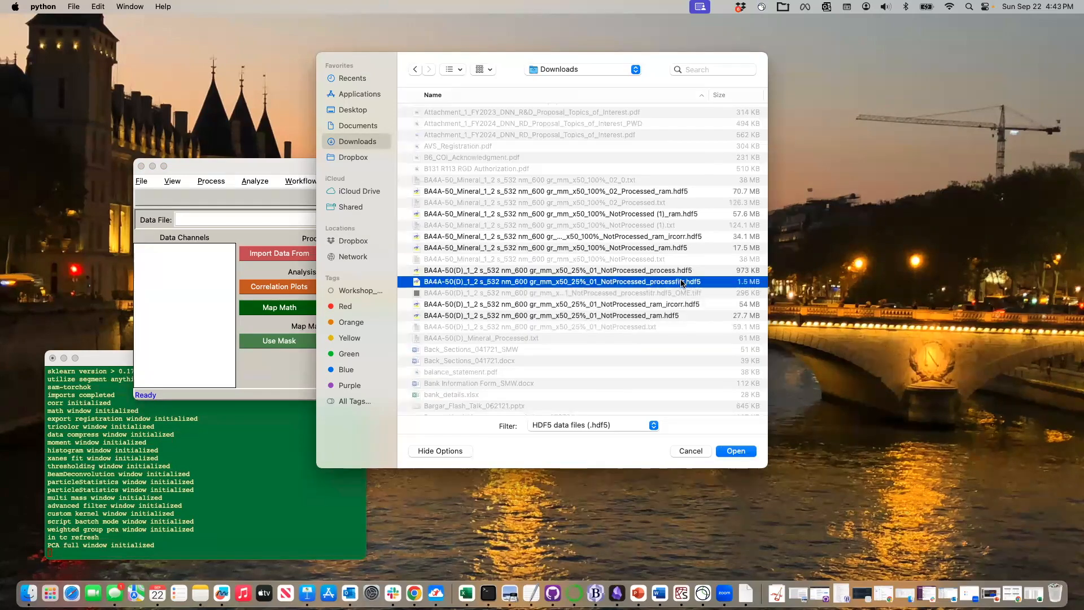
left_click(742, 451)
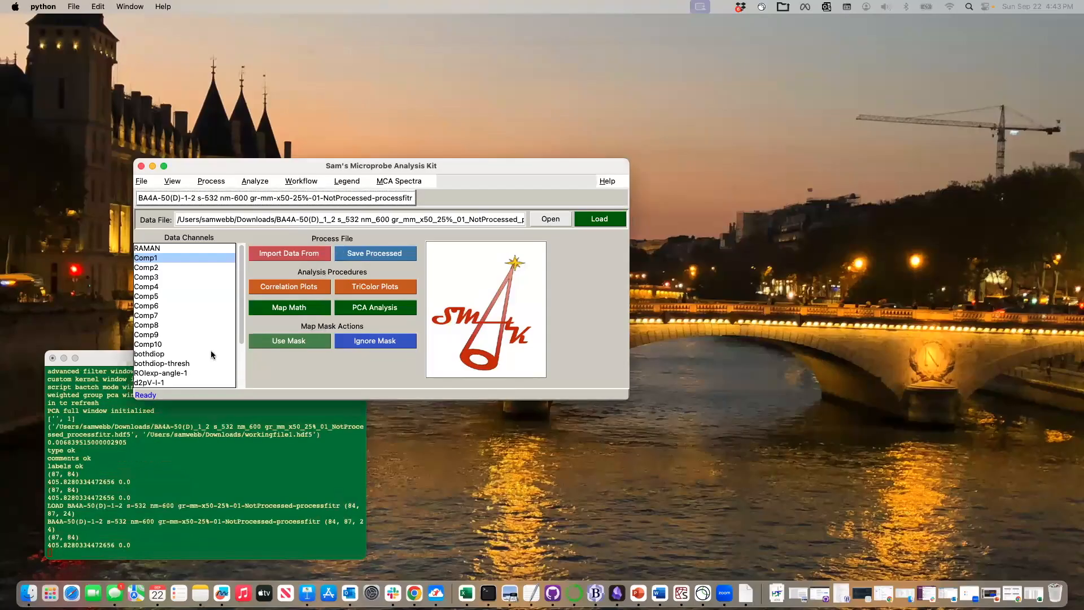
Display the Gaussian fit maps d2G-I-1 and d2G-h-1, moving the image window clear of the main window
scroll(162, 354, "down", 3)
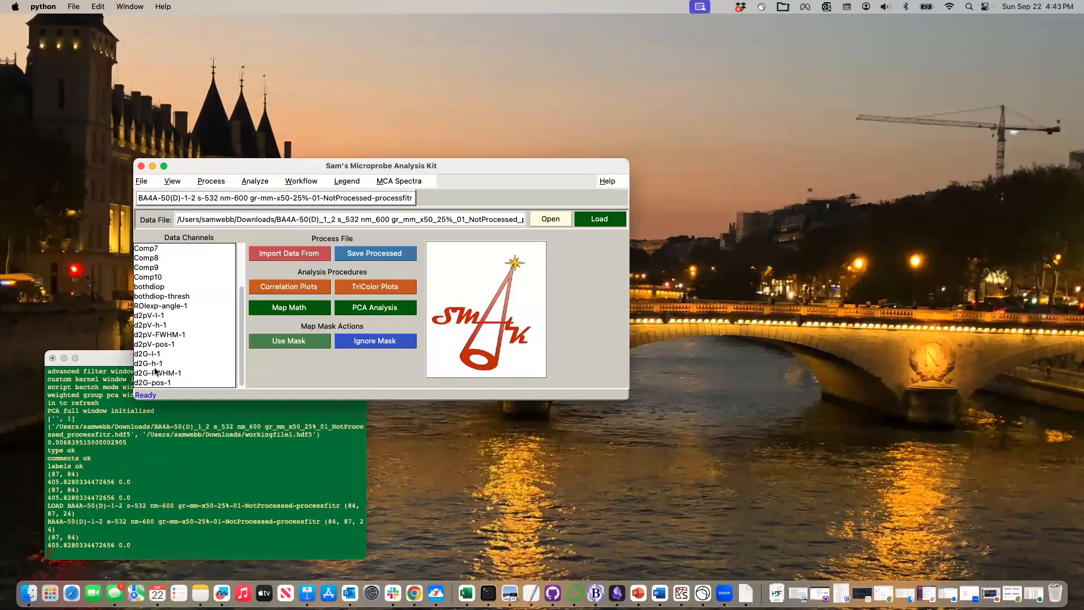
left_click(152, 355)
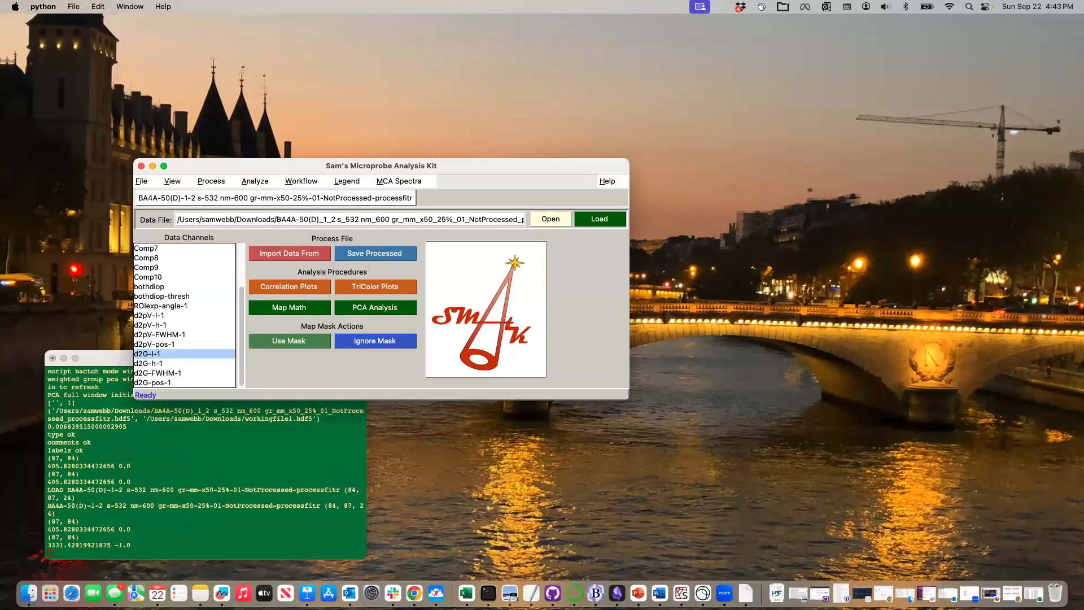
left_click_drag(1, 299, 867, 241)
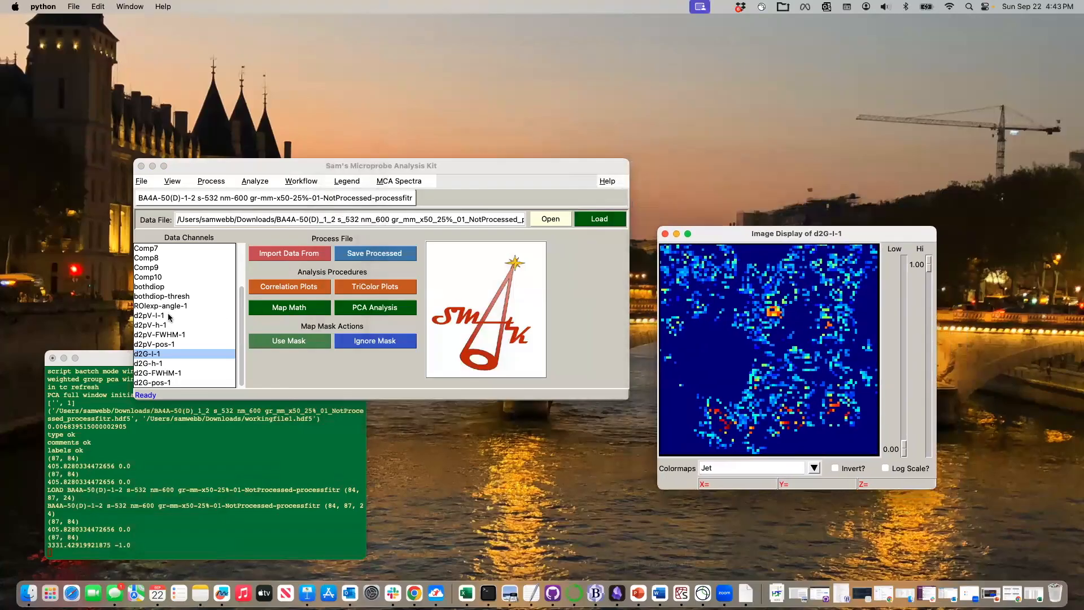
left_click(149, 362)
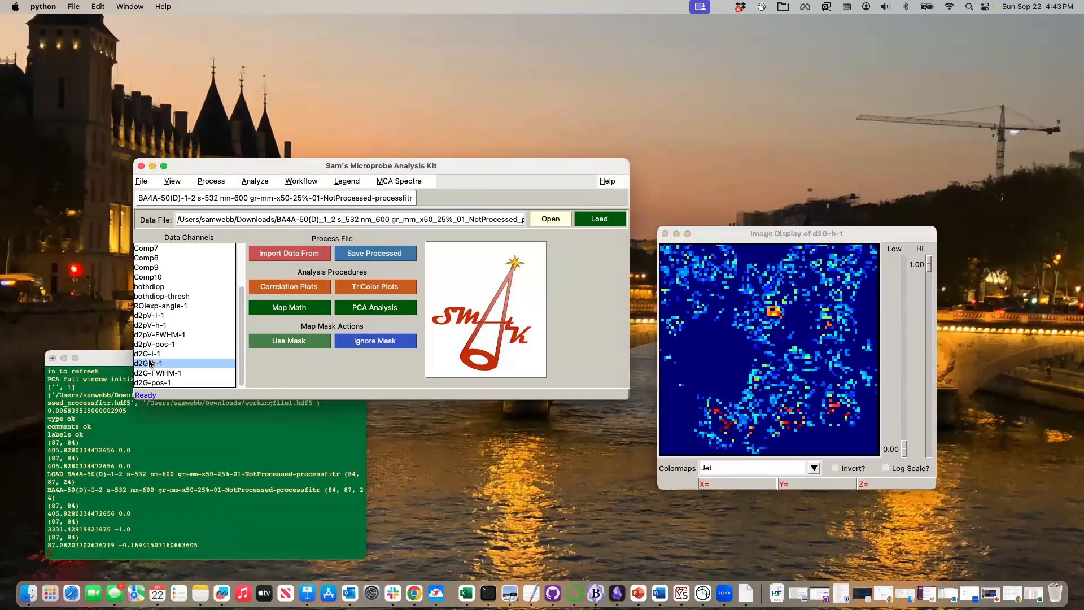
View the maps of the fitted channels d2pV-I-1, d2pV-h-1, d2pV-FWHM-1 and d2pV-pos-1 in turn
left_click(145, 320)
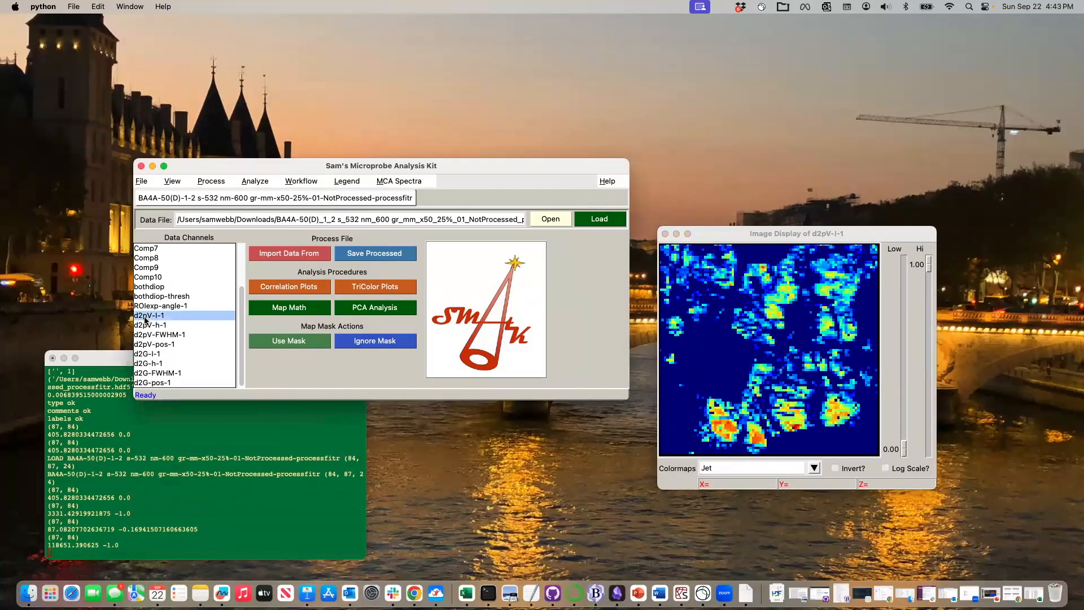
key("Down")
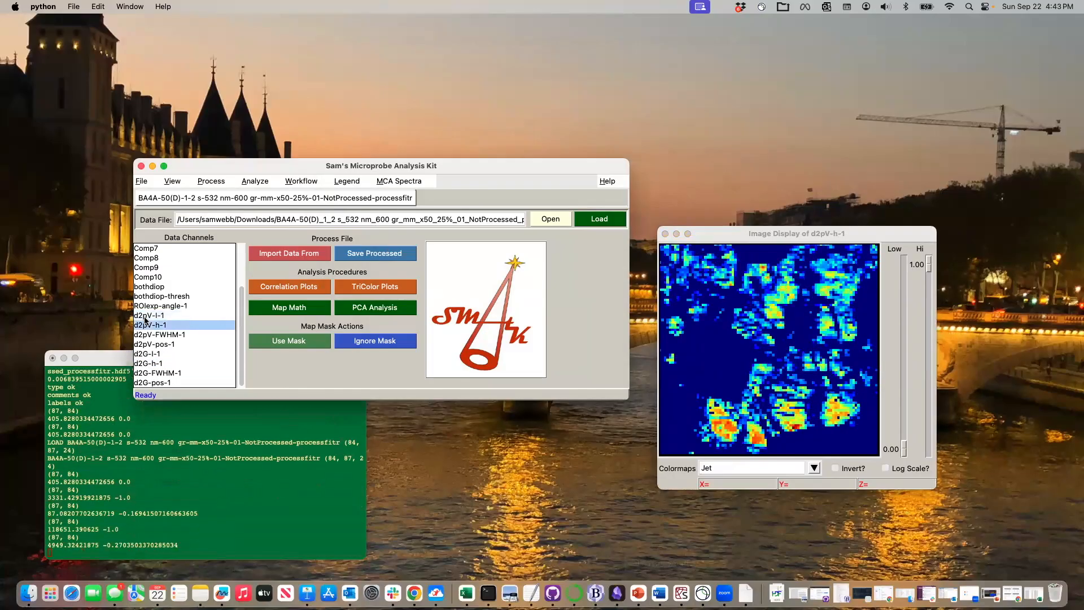
key("Down")
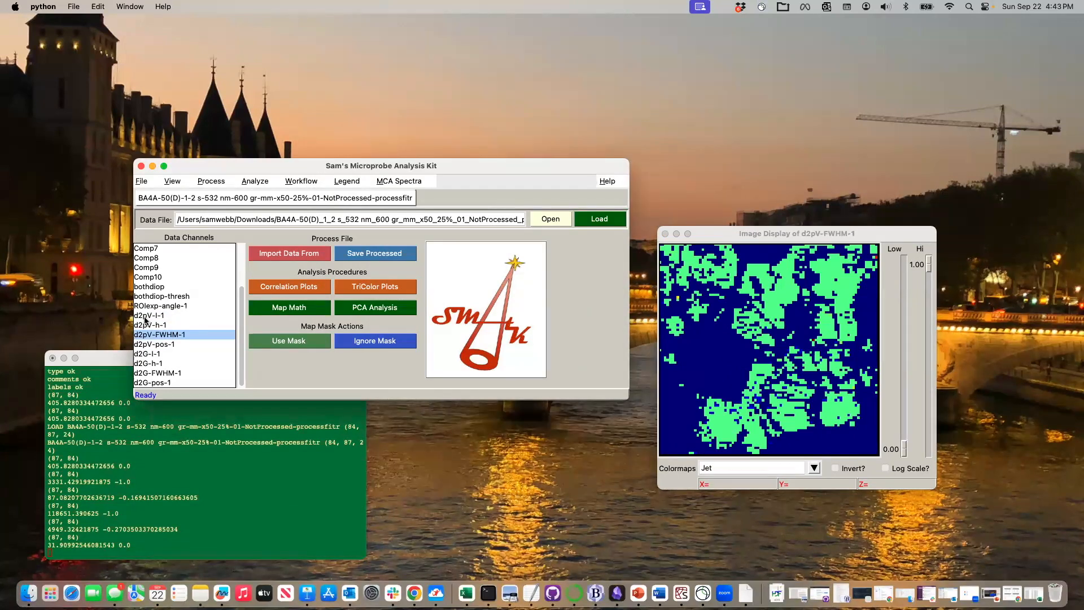
key("Down")
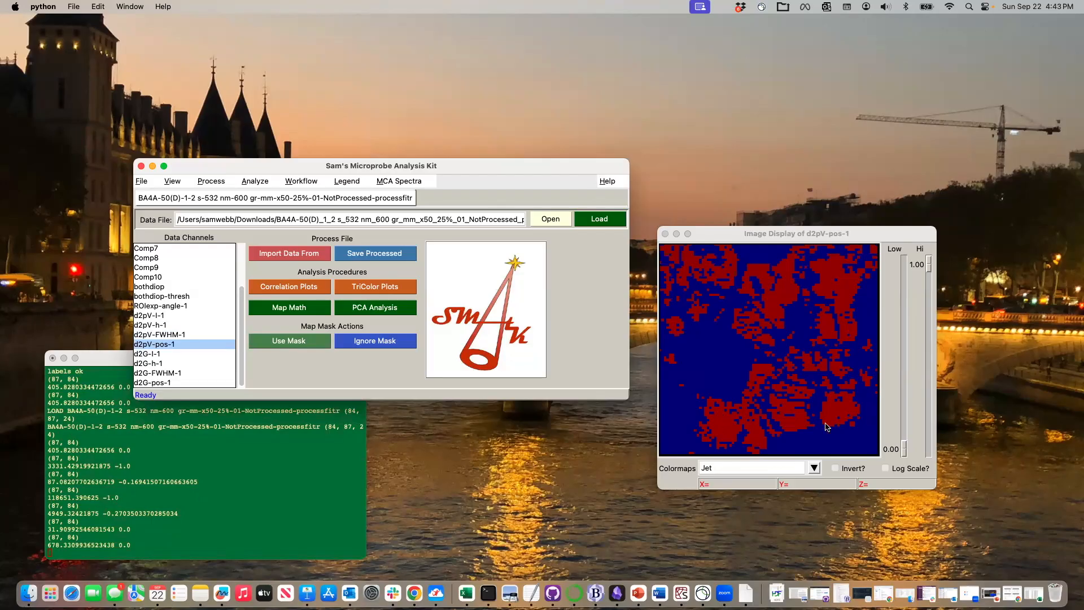
Try the low and high display limits of the d2pV-pos-1 map and check its maximum scale setting
mouse_move(904, 446)
left_mouse_down()
mouse_move(900, 314)
mouse_move(903, 449)
left_mouse_up()
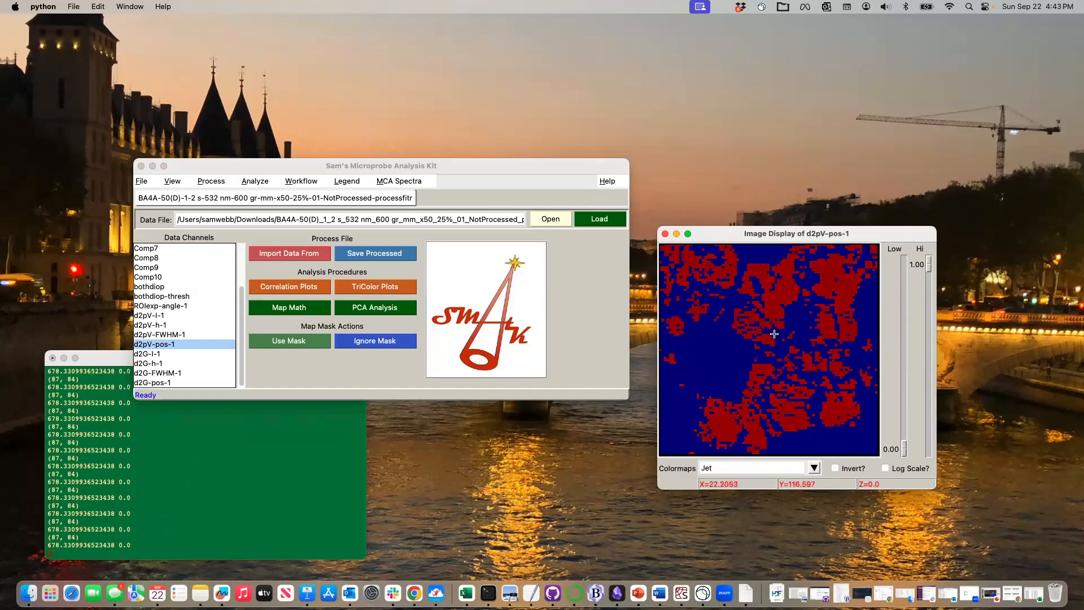
left_click_drag(929, 262, 927, 232)
right_click(789, 269)
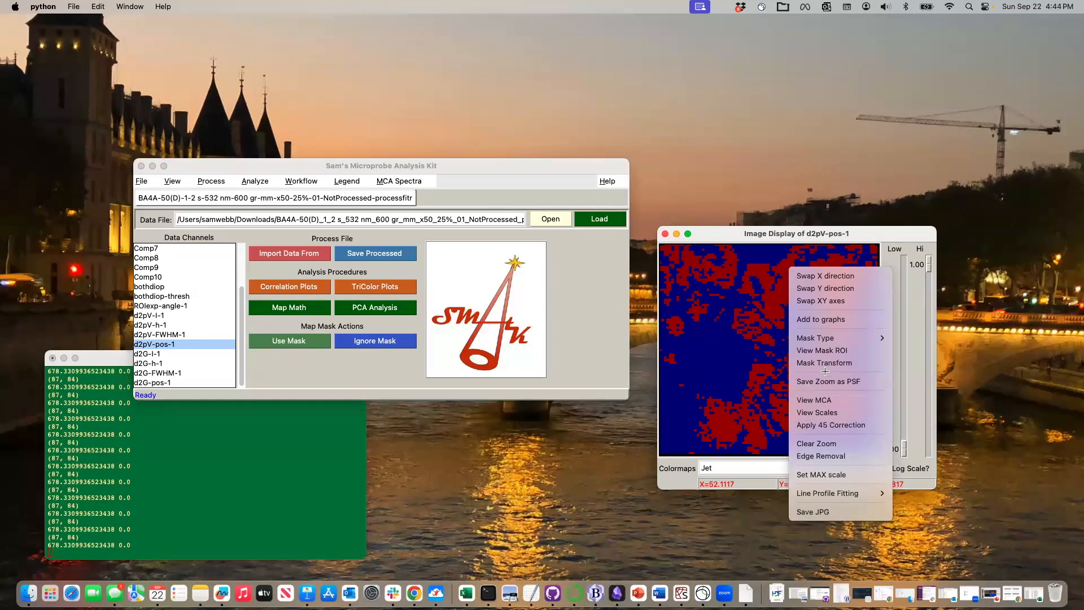
left_click(825, 473)
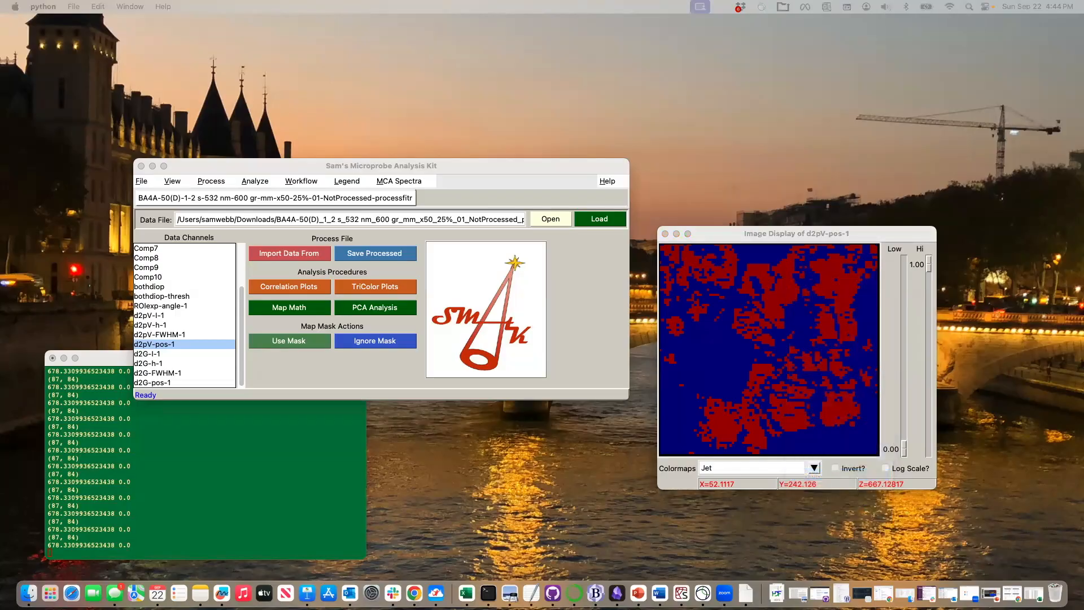
left_click_drag(1, 556, 191, 403)
double_click(213, 420)
triple_click(212, 420)
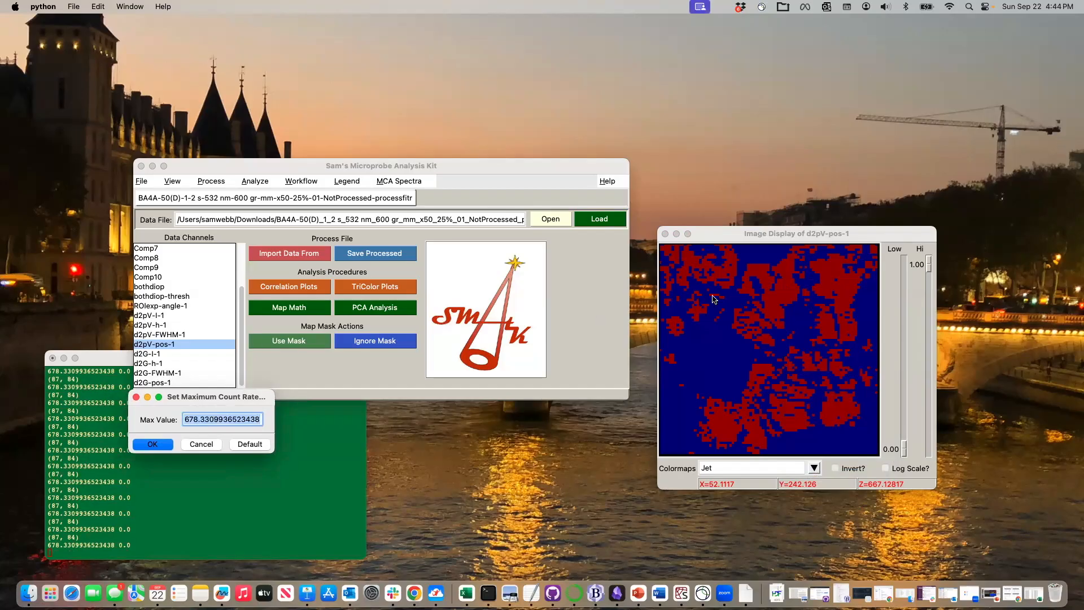
left_click(788, 275)
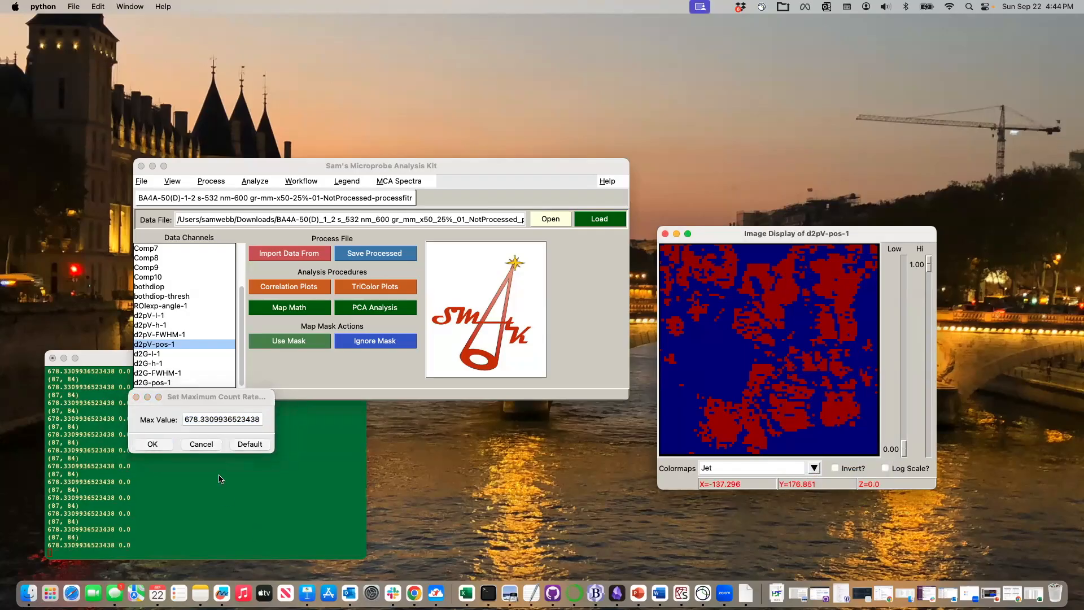
left_click(153, 445)
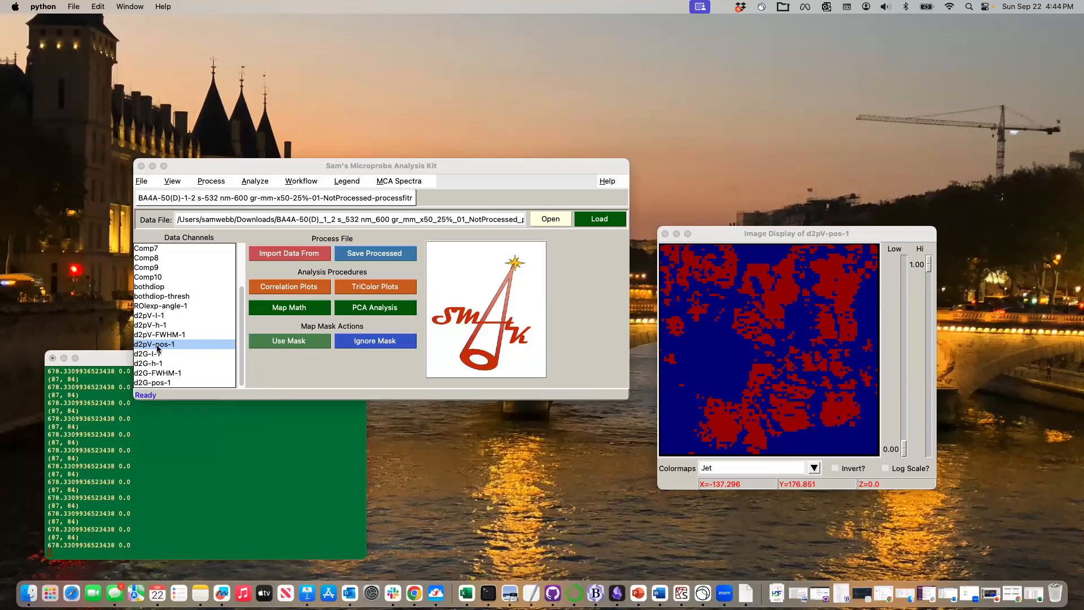
Start a Map Math calculation with d2pV-pos-1 as the first channel and Subtract as the operation
left_click(286, 307)
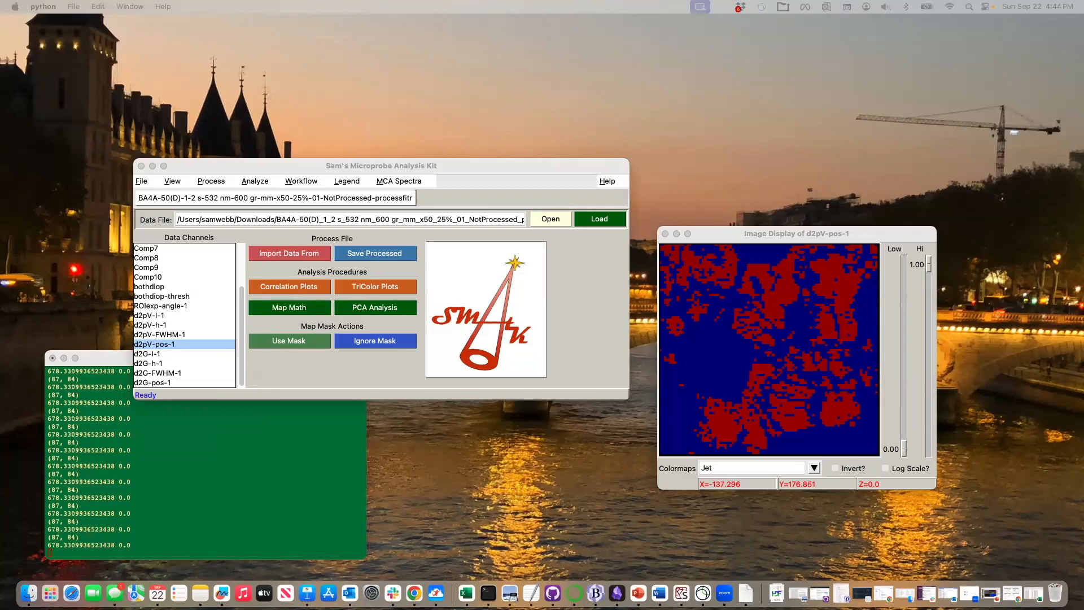
left_click_drag(630, 355, 561, 368)
scroll(310, 459, "down", 5)
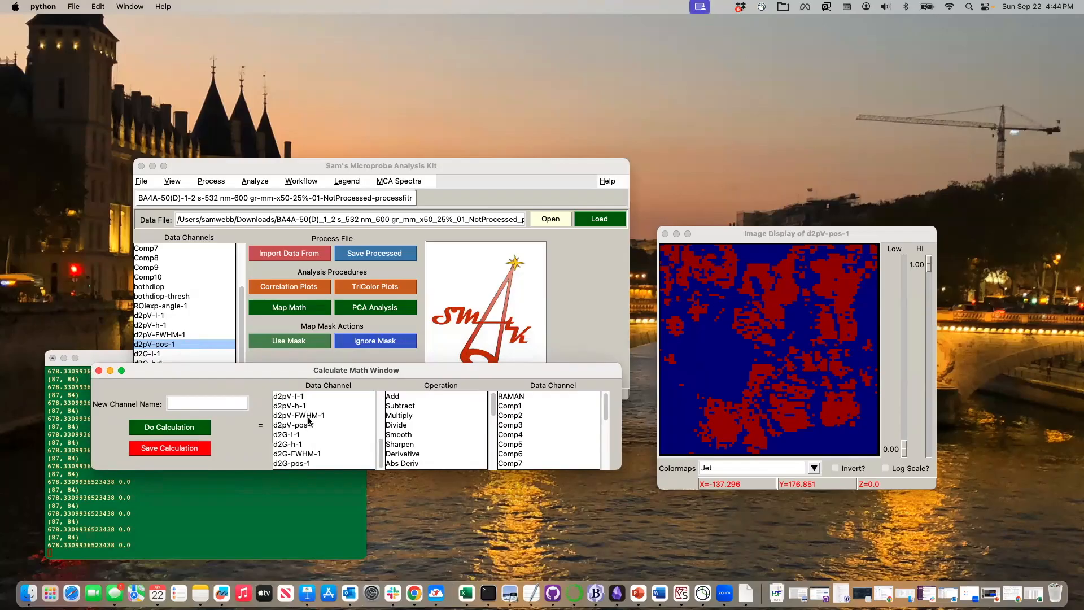
left_click(311, 426)
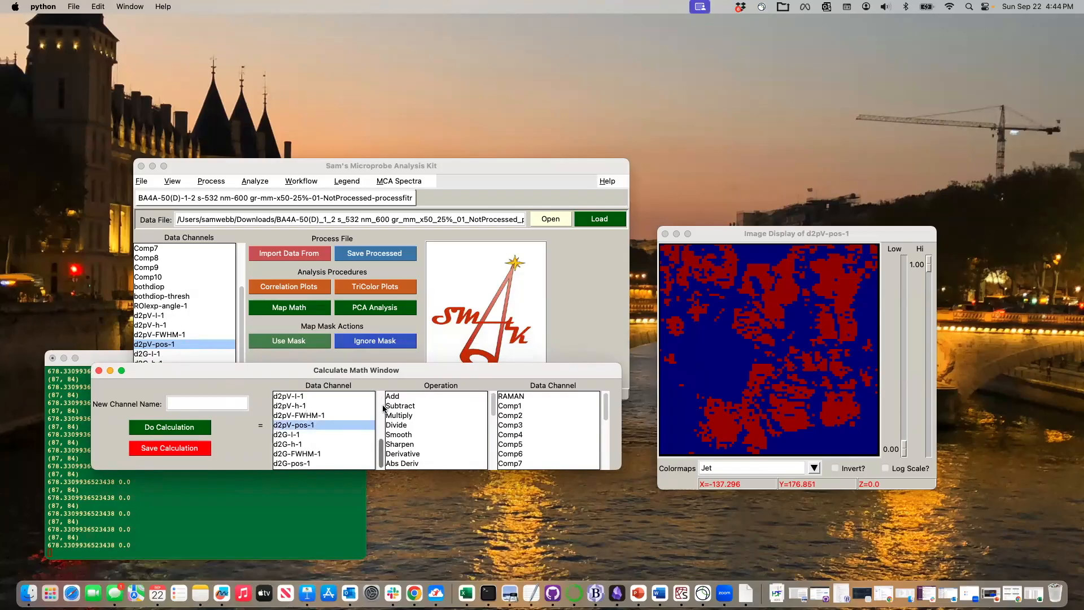
left_click(400, 407)
scroll(539, 430, "down", 10)
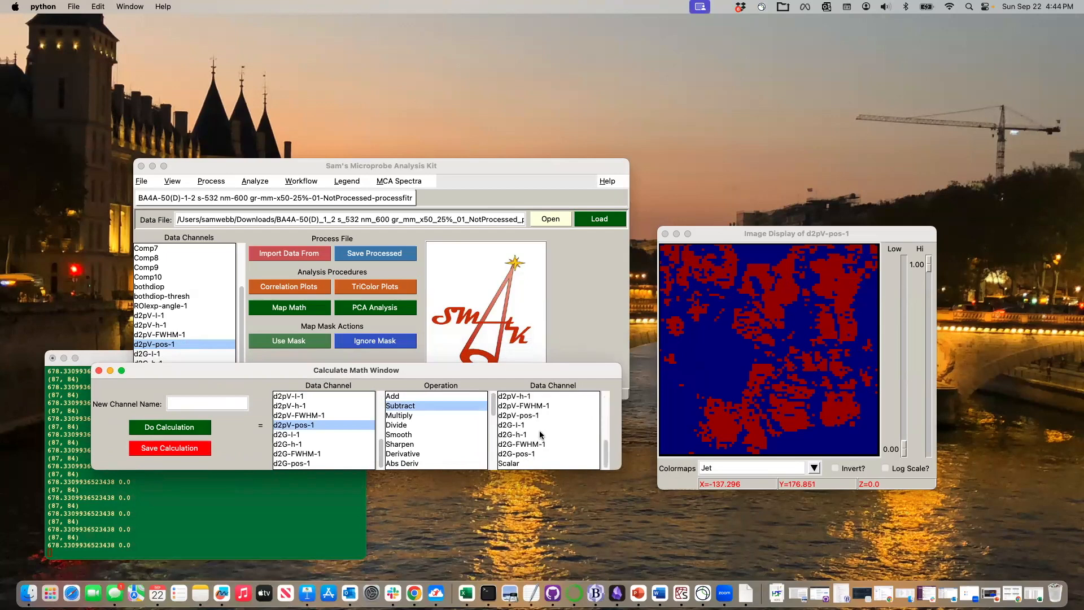
Use a scalar of 650 as the second operand, run the calculation, and try the resulting map's low display limit
left_click(546, 463)
left_click(626, 402)
type("650")
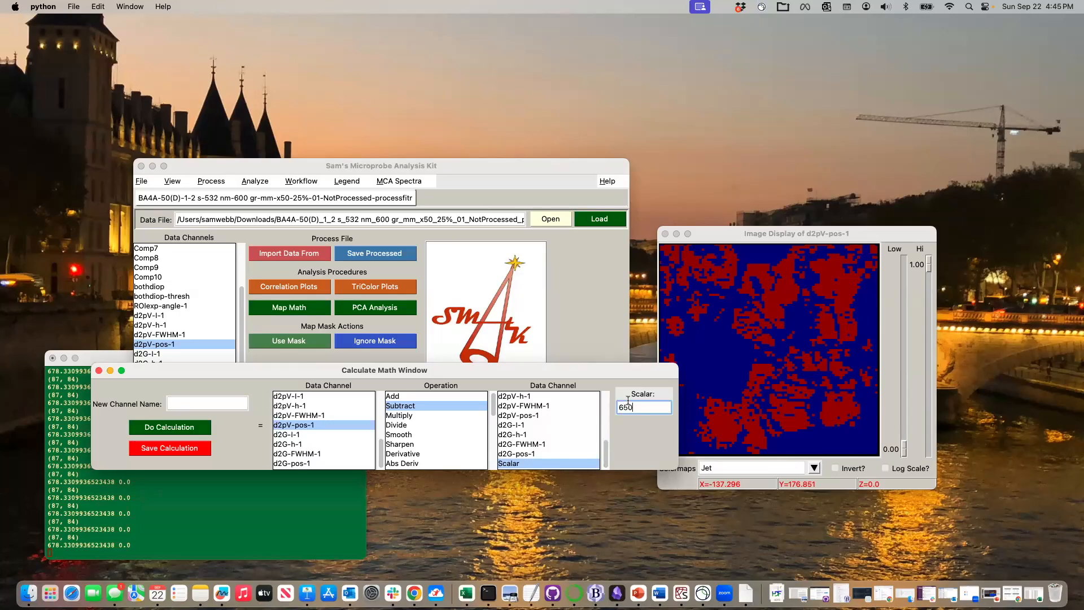
left_click(162, 425)
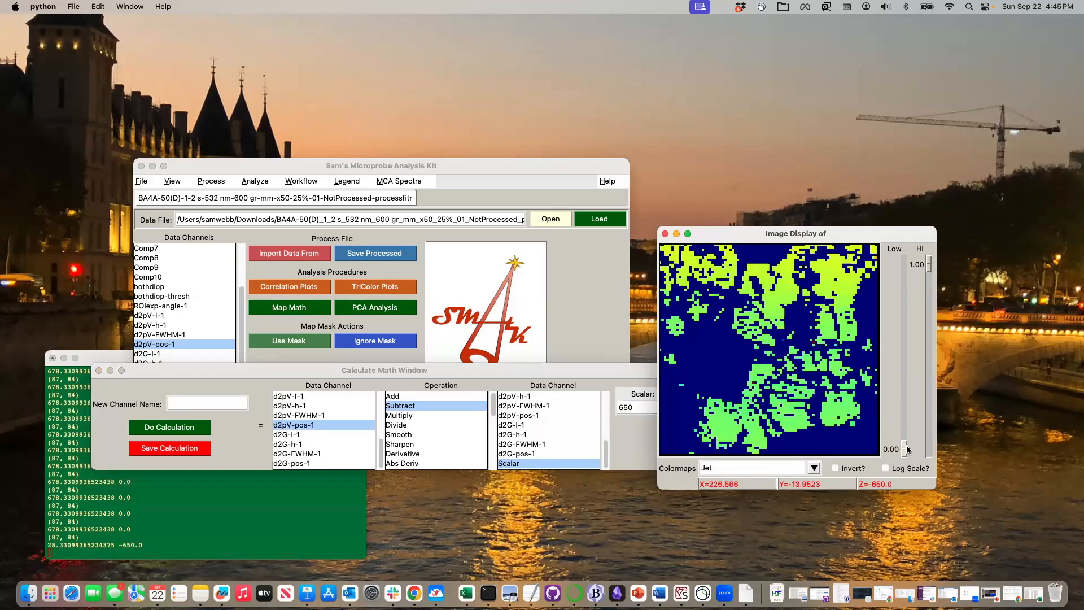
mouse_move(907, 448)
left_mouse_down()
mouse_move(897, 409)
mouse_move(903, 449)
left_mouse_up()
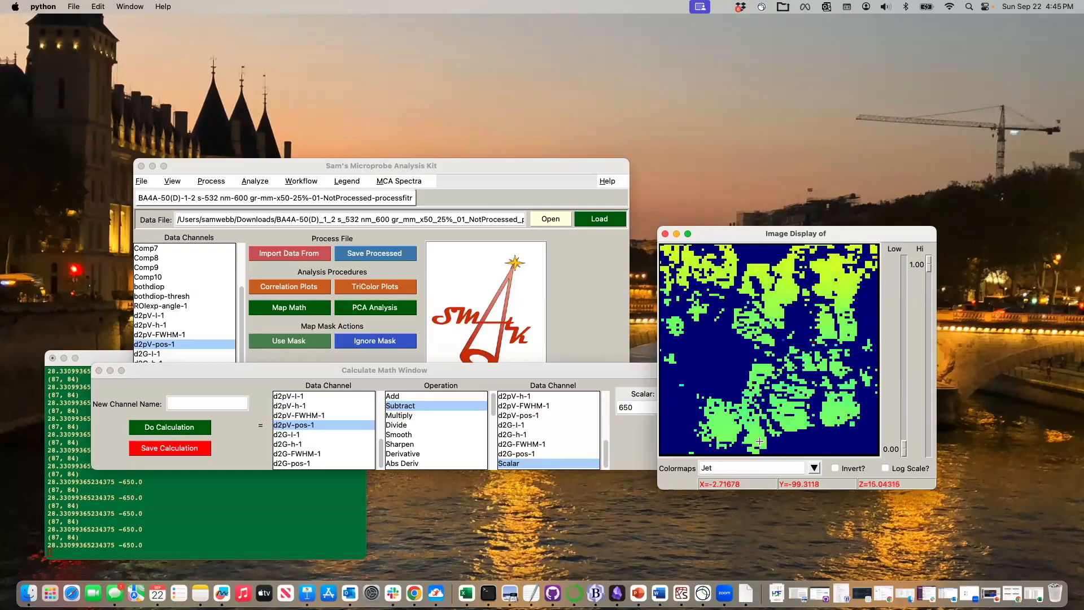
Change the subtracted scalar to 660 and rerun the calculation
left_click(628, 407)
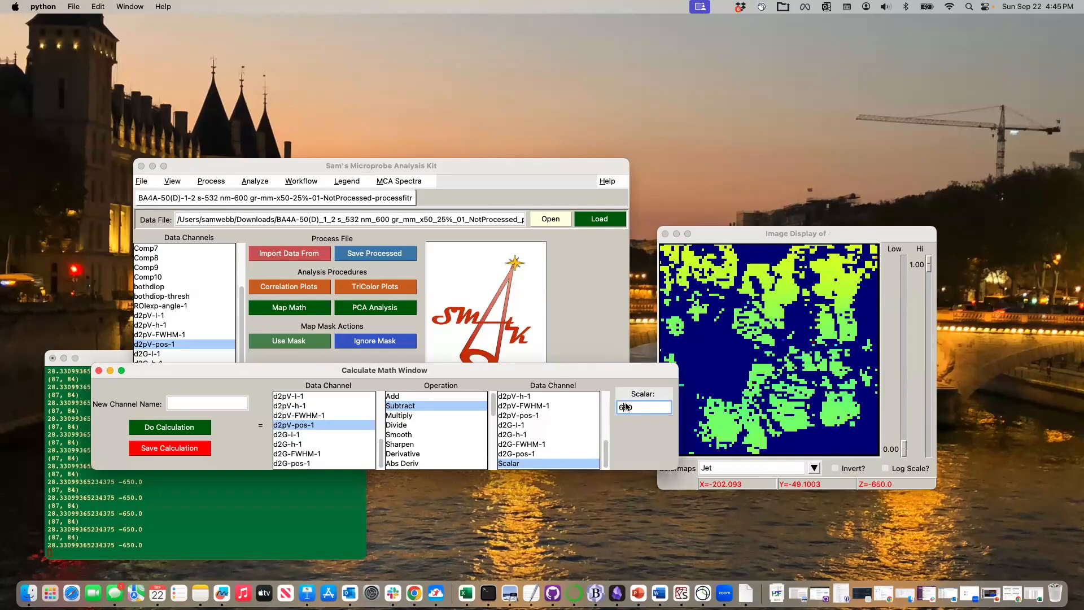
key("Delete")
type("6")
left_click(196, 428)
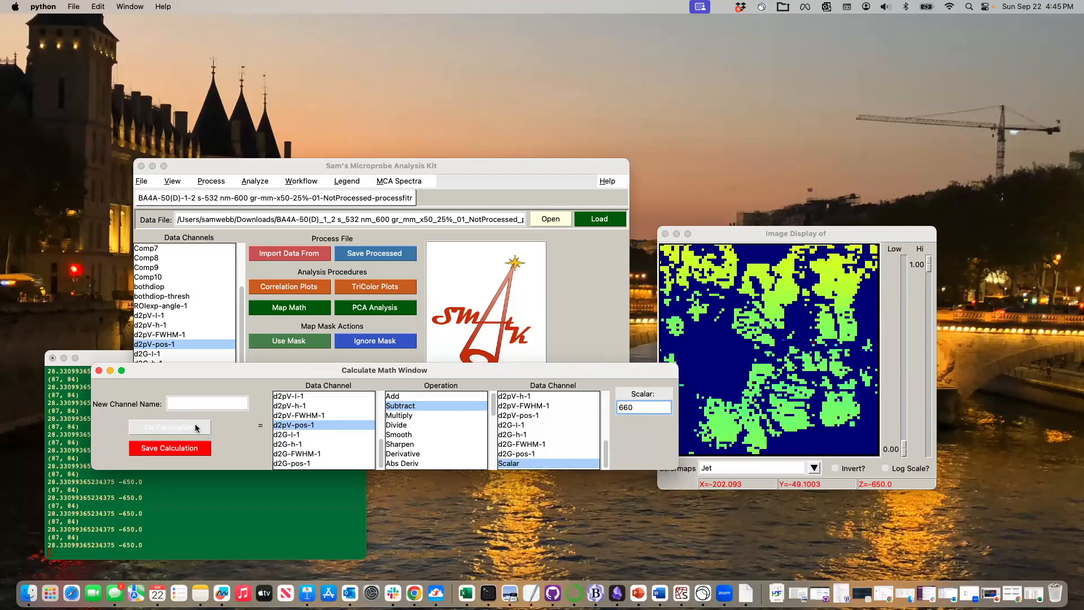